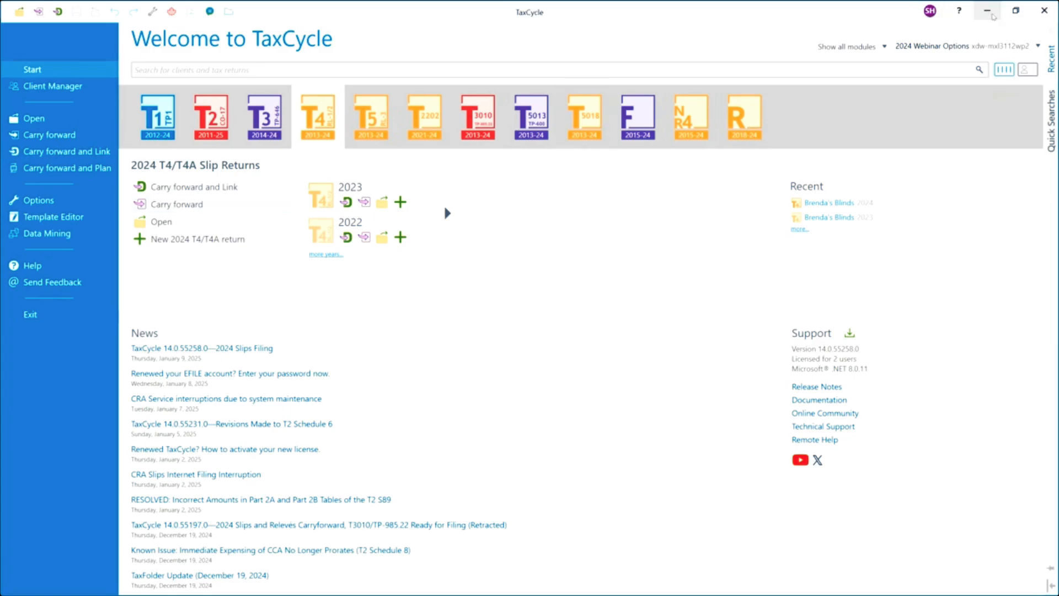
Step: Examine the Return Information form's issuer, slip defaults, filing and contact sections, as well as the Engagement Information form
left_click(991, 14)
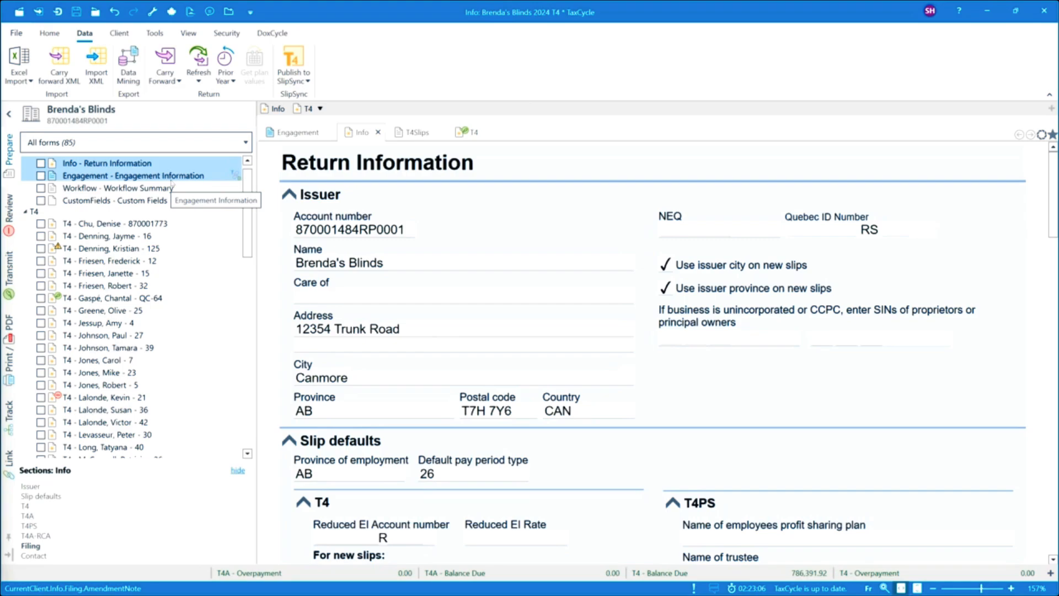
left_click(142, 163)
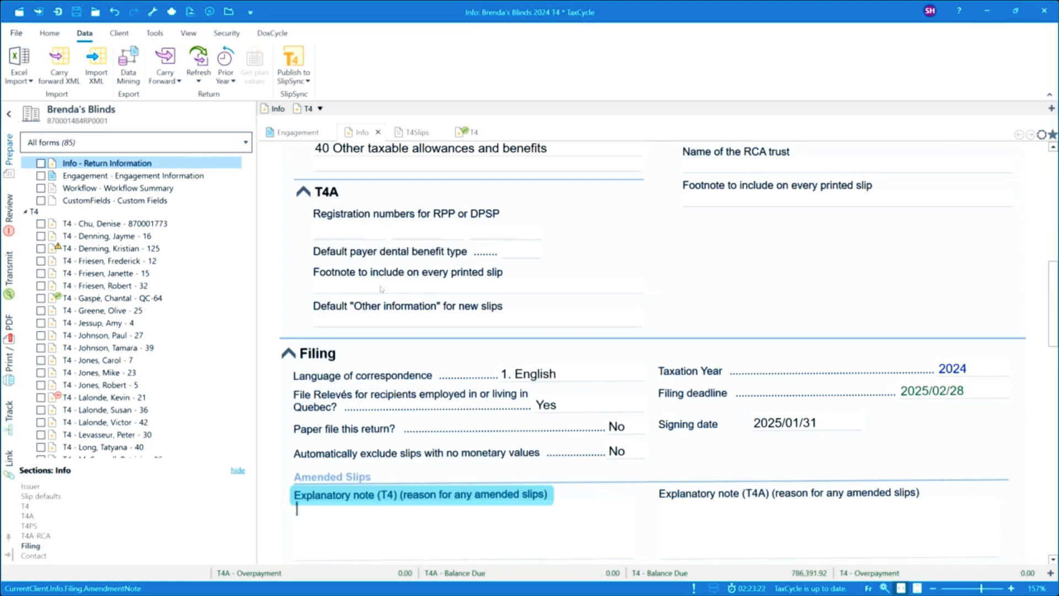
scroll(386, 279, "up", 5)
scroll(387, 280, "up", 5)
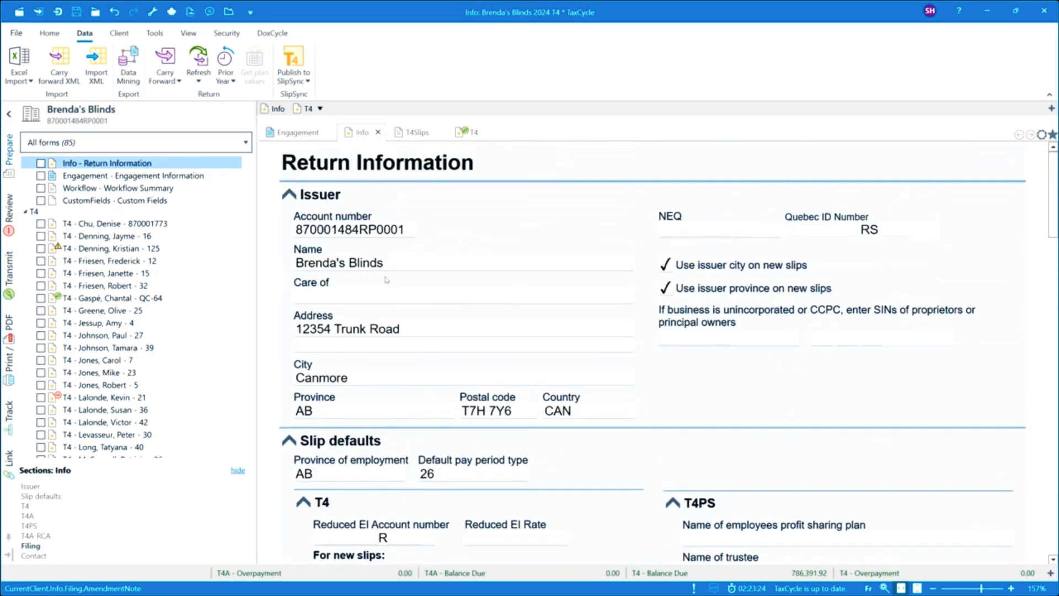
scroll(386, 280, "down", 5)
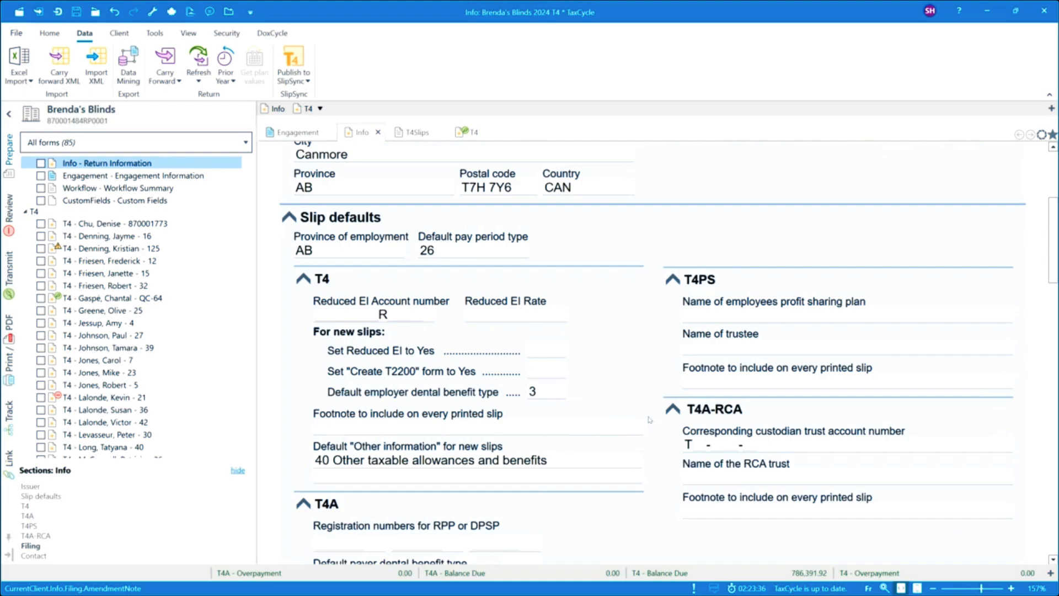
scroll(644, 414, "down", 1)
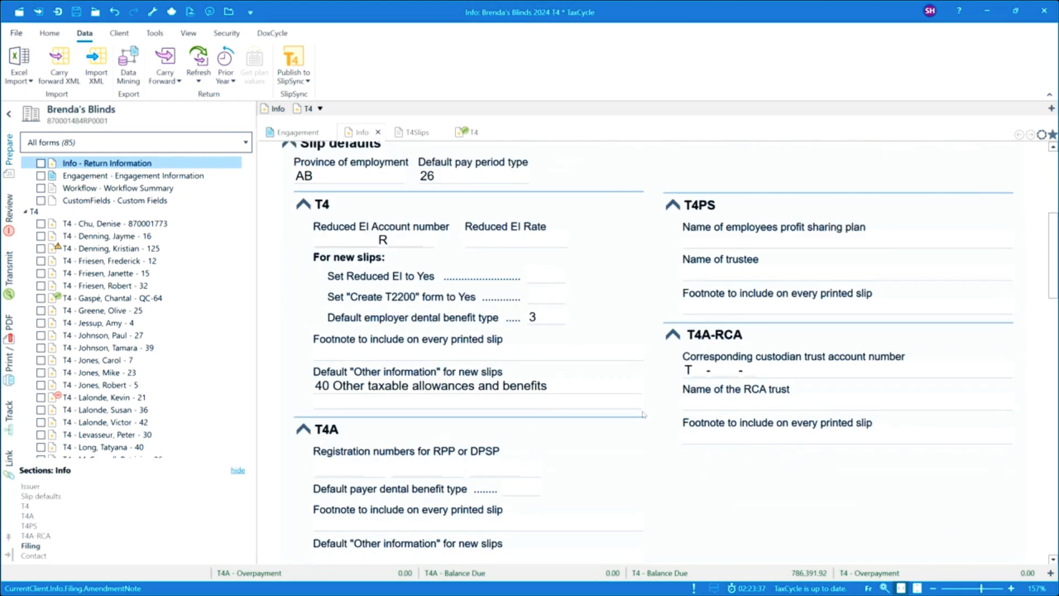
scroll(629, 426, "down", 6)
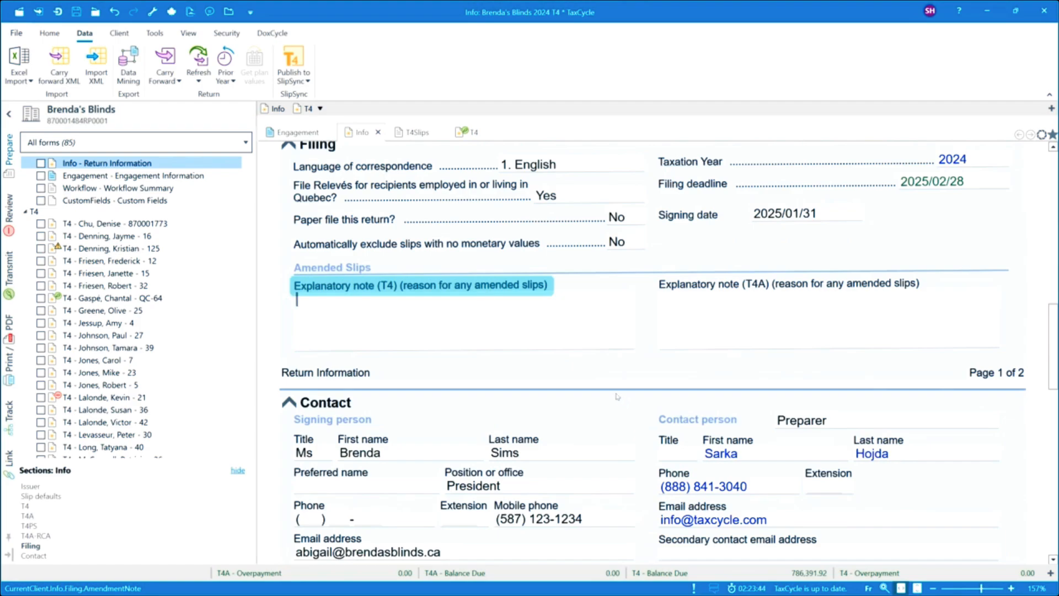
scroll(617, 396, "down", 1)
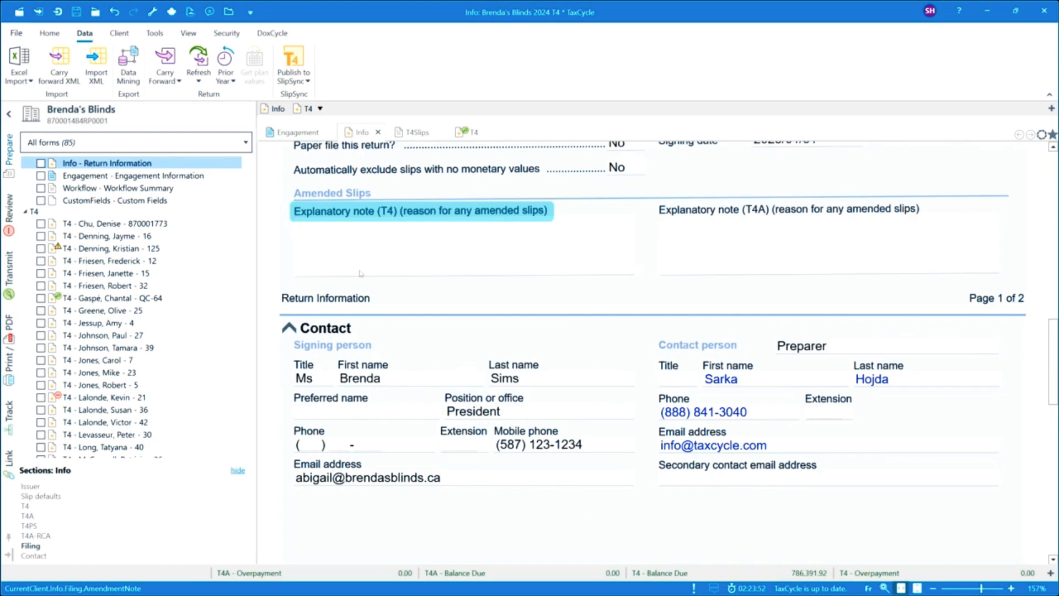
left_click(298, 130)
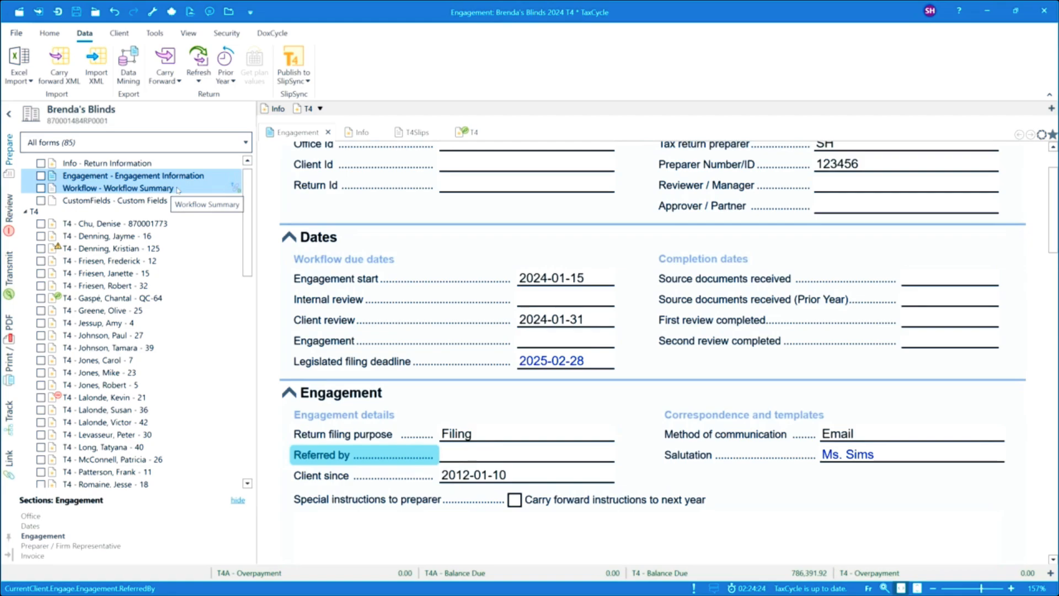
Step: Open the first T4 slip in the forms list and review its Employee ID and Filing Info sections
mouse_move(142, 225)
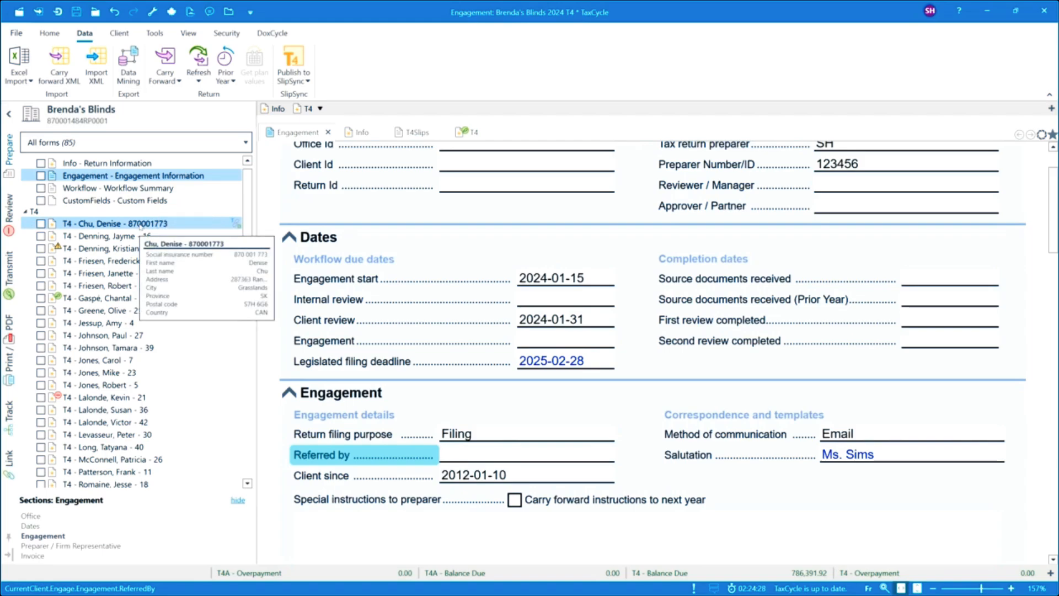
left_click(91, 225)
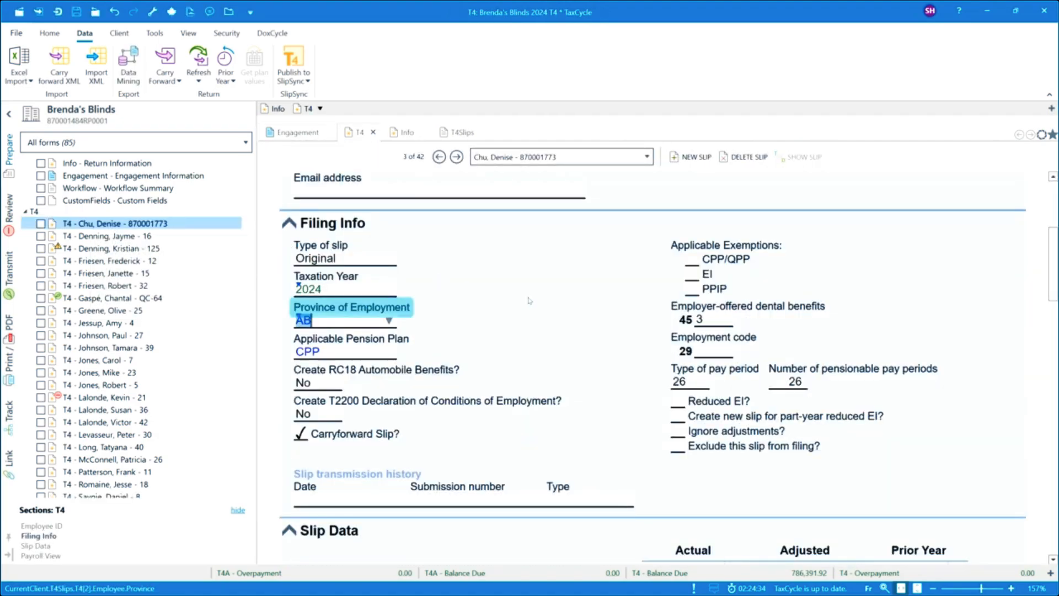
scroll(529, 300, "up", 4)
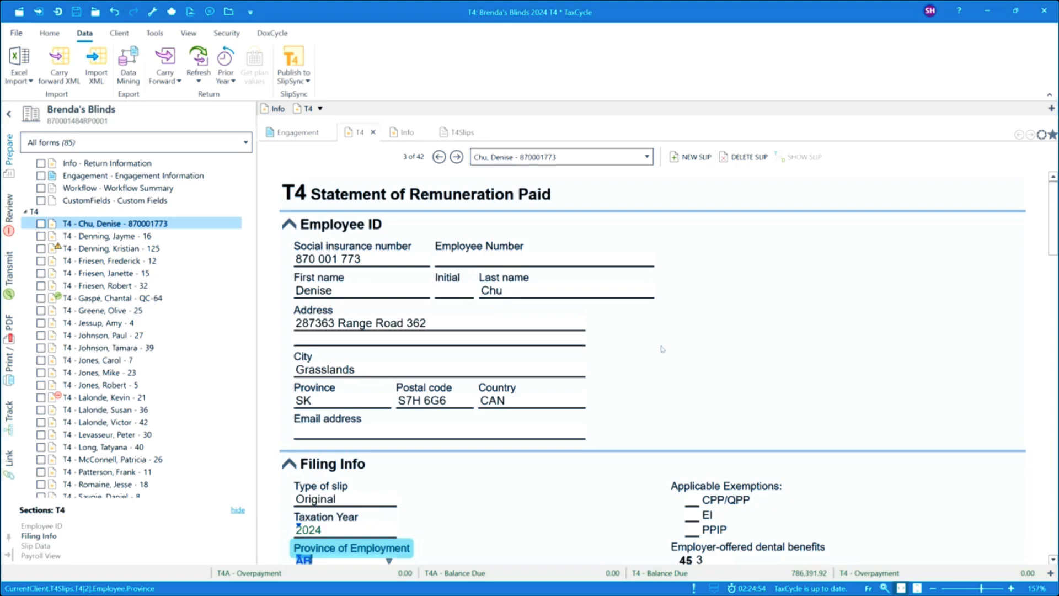
scroll(662, 349, "down", 3)
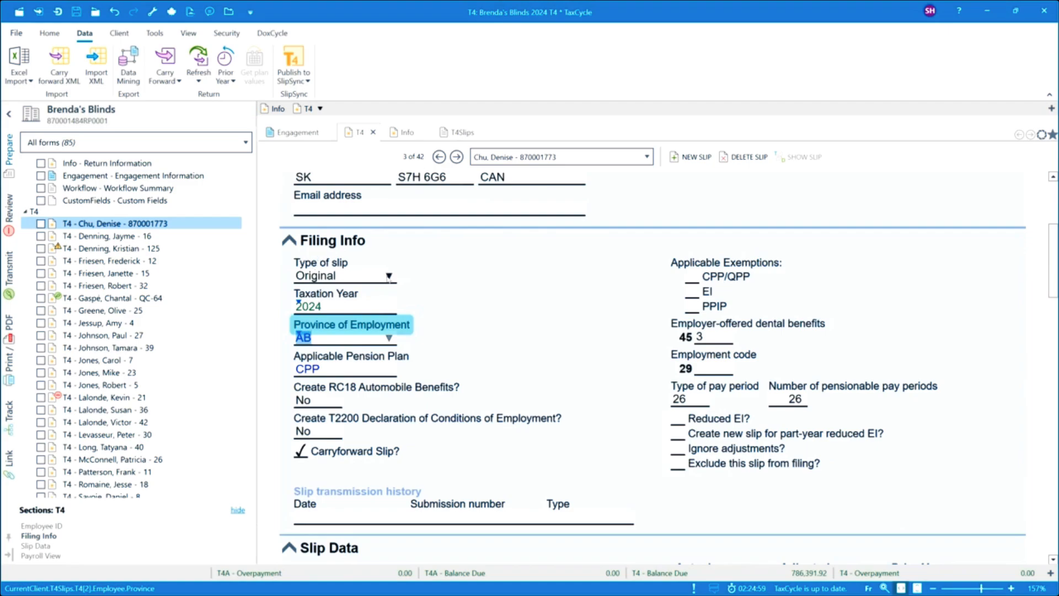
Step: View the available choices for the type of slip and for employer-offered dental benefits without changing either value
left_click(389, 276)
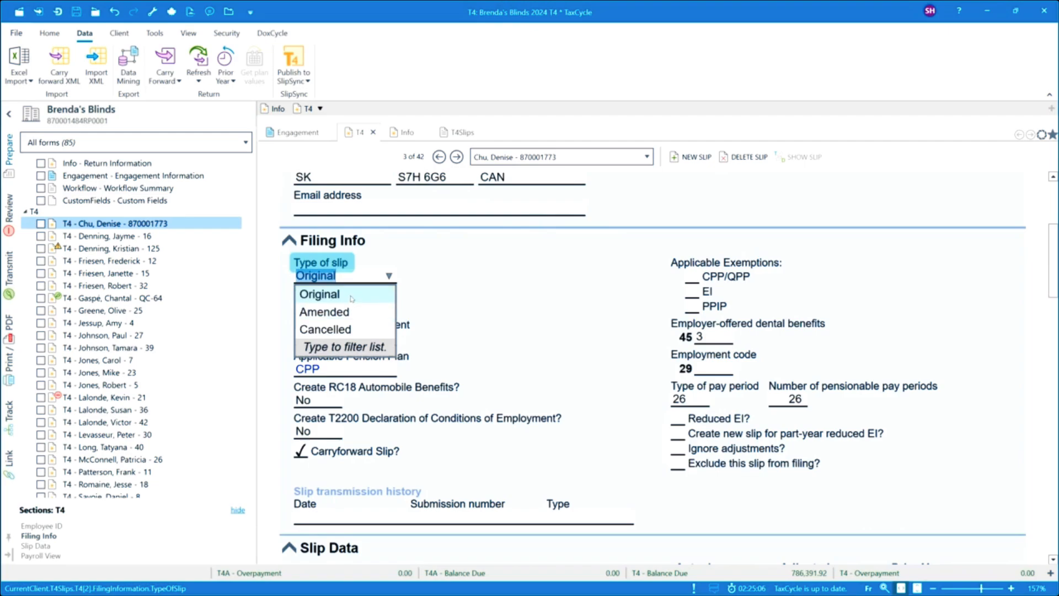
left_click(461, 281)
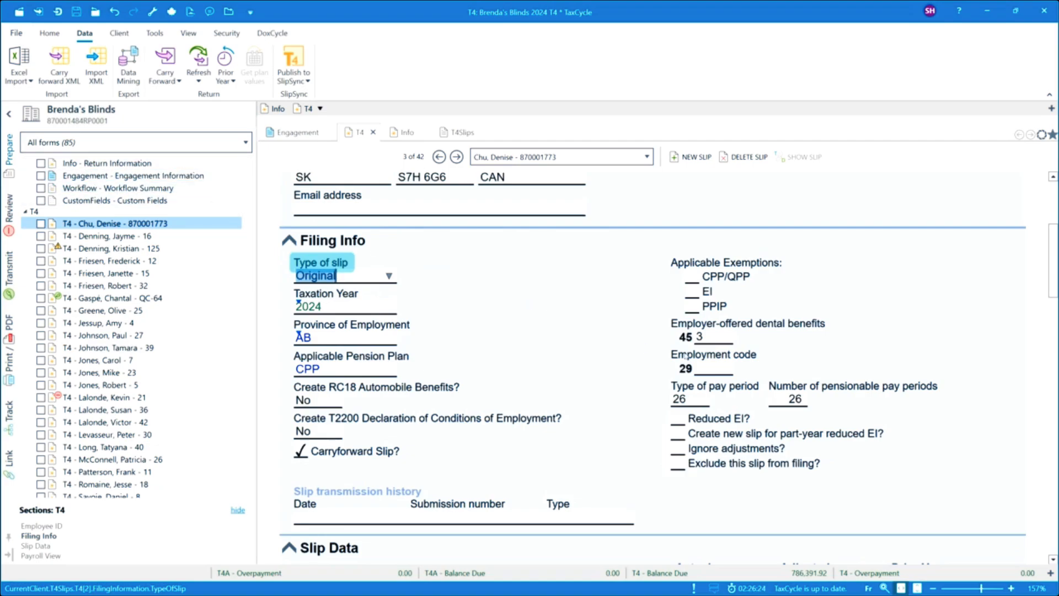
left_click(725, 336)
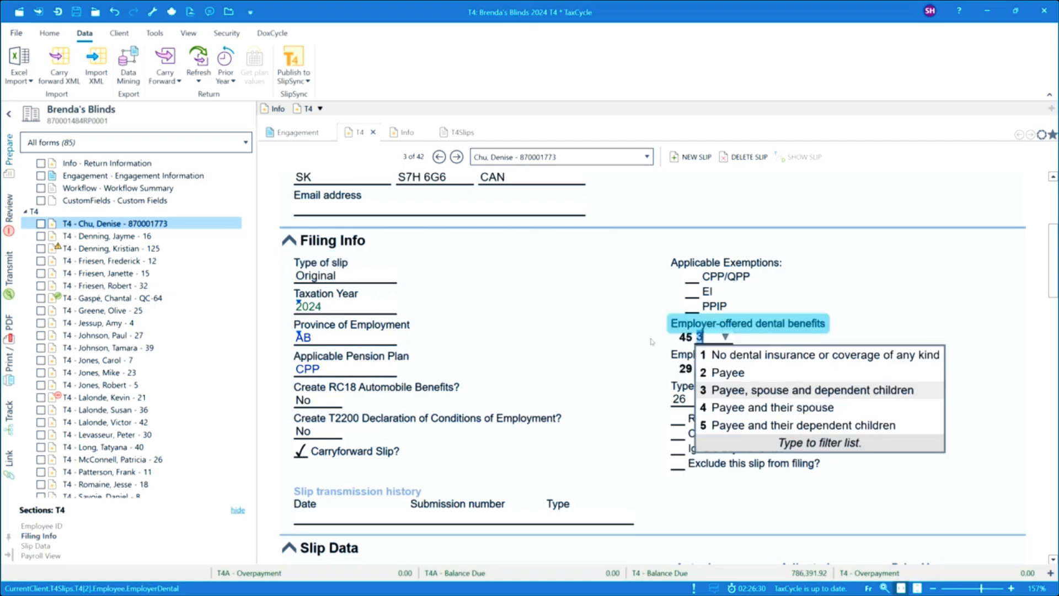
left_click(652, 342)
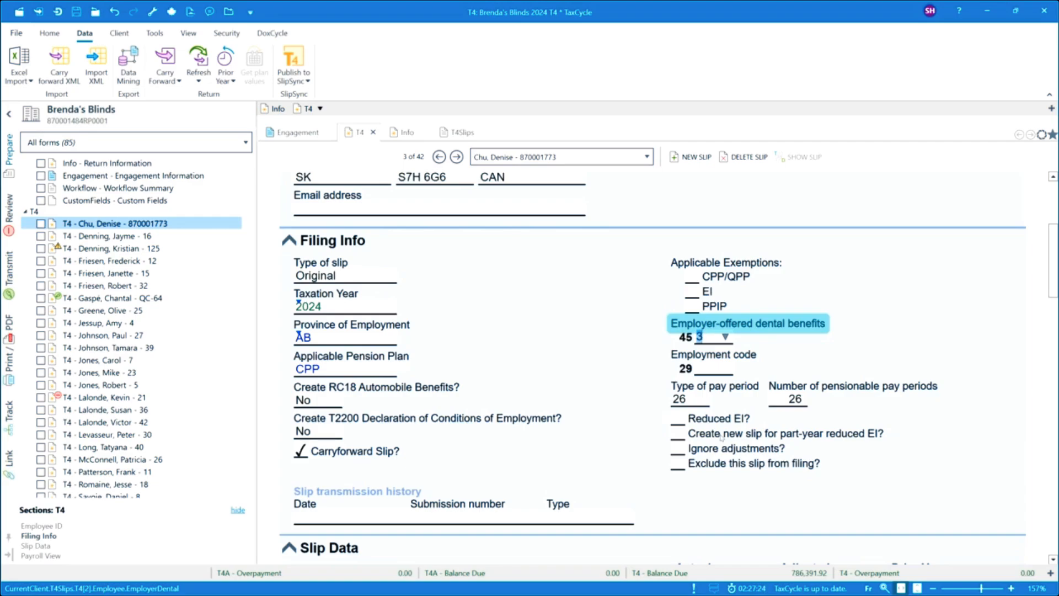
Step: Try the Ignore adjustments option in the slip's Filing Info and clear it again
left_click(681, 449)
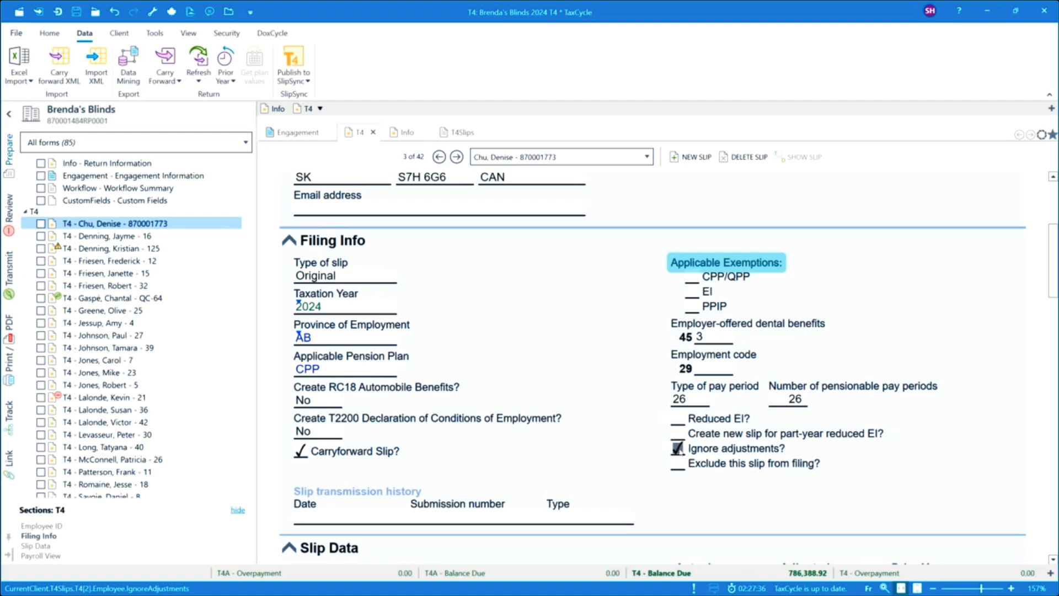
left_click(681, 451)
Step: Examine the slip's transmission history and its Slip Data amounts, down to the slip-specific footnote
scroll(678, 450, "down", 1)
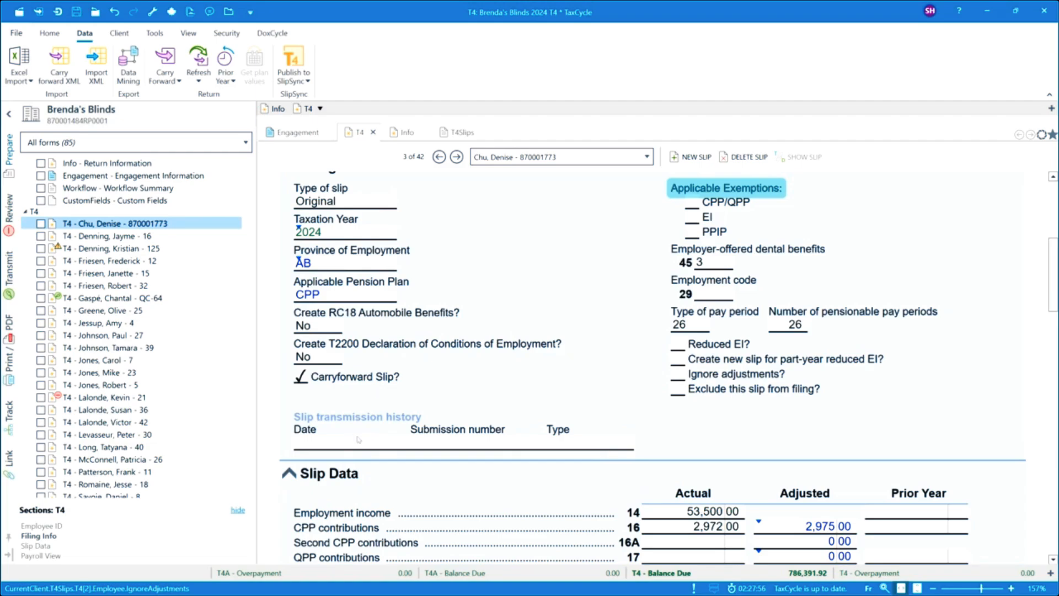
scroll(359, 440, "down", 1)
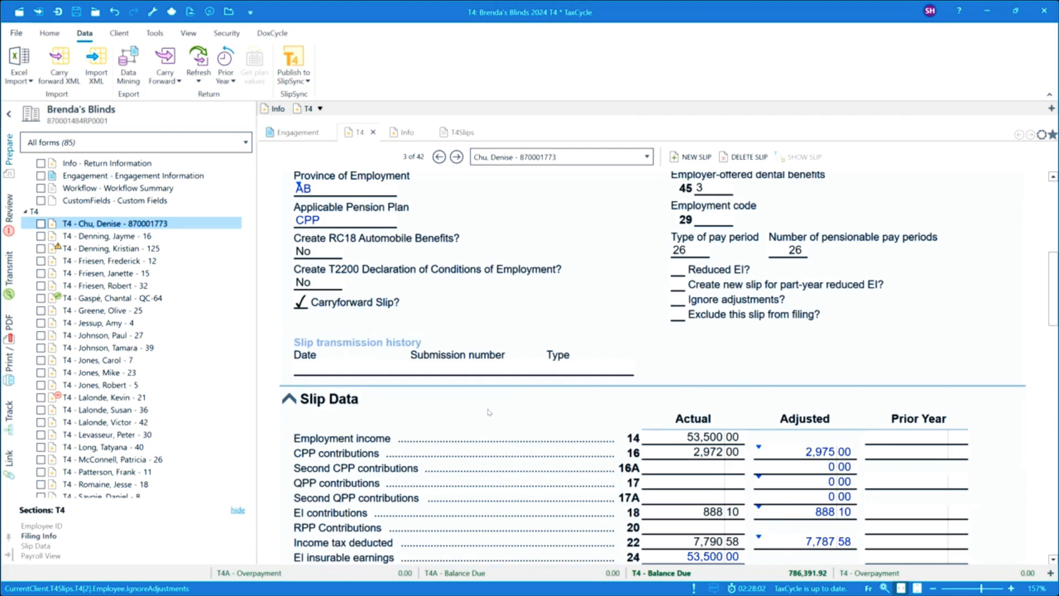
scroll(432, 441, "down", 1)
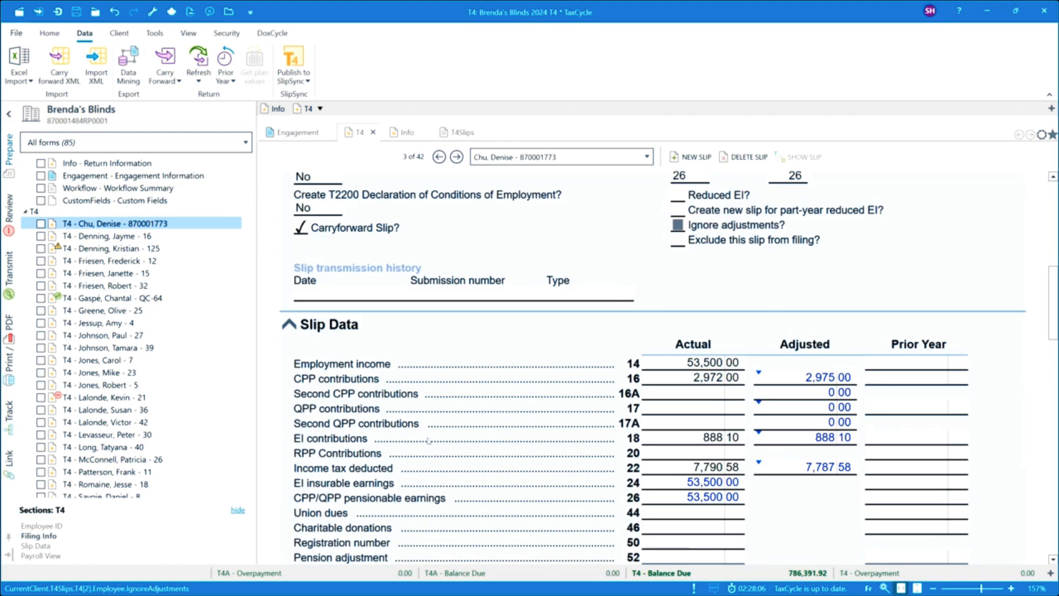
scroll(429, 440, "down", 1)
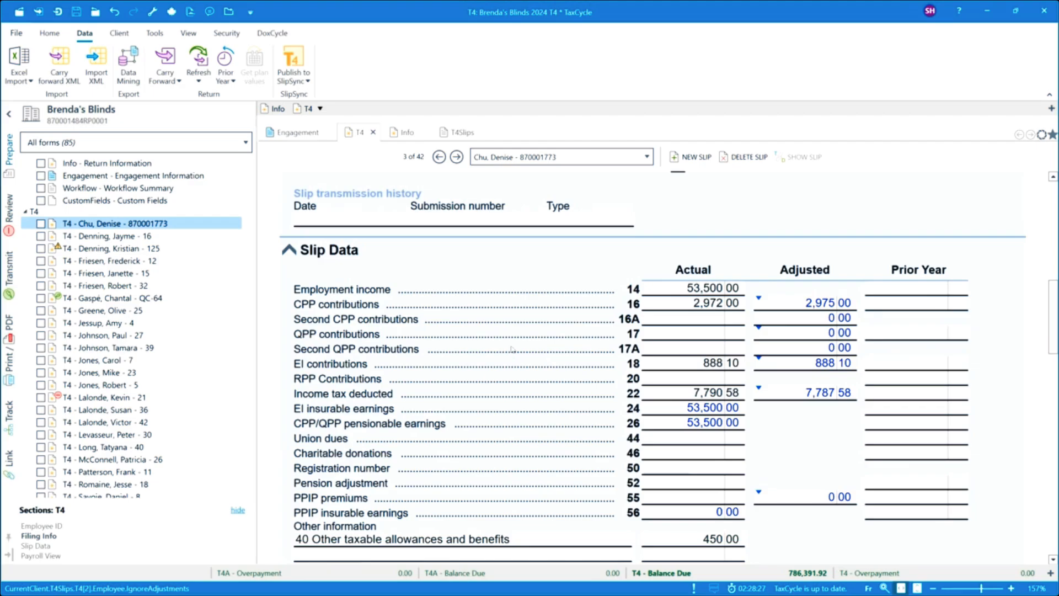
scroll(512, 349, "down", 1)
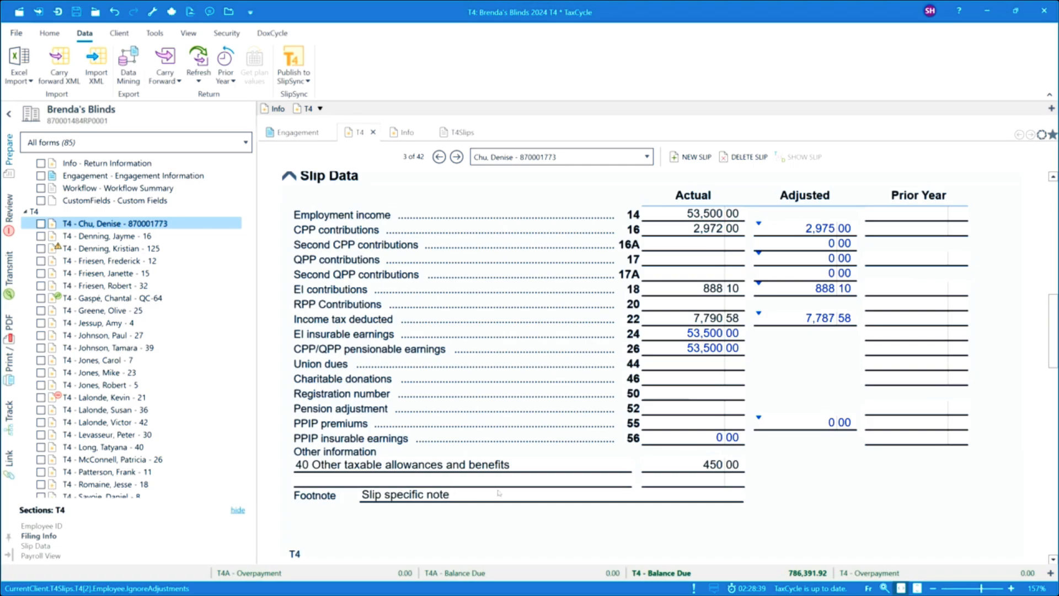
scroll(450, 497, "down", 3)
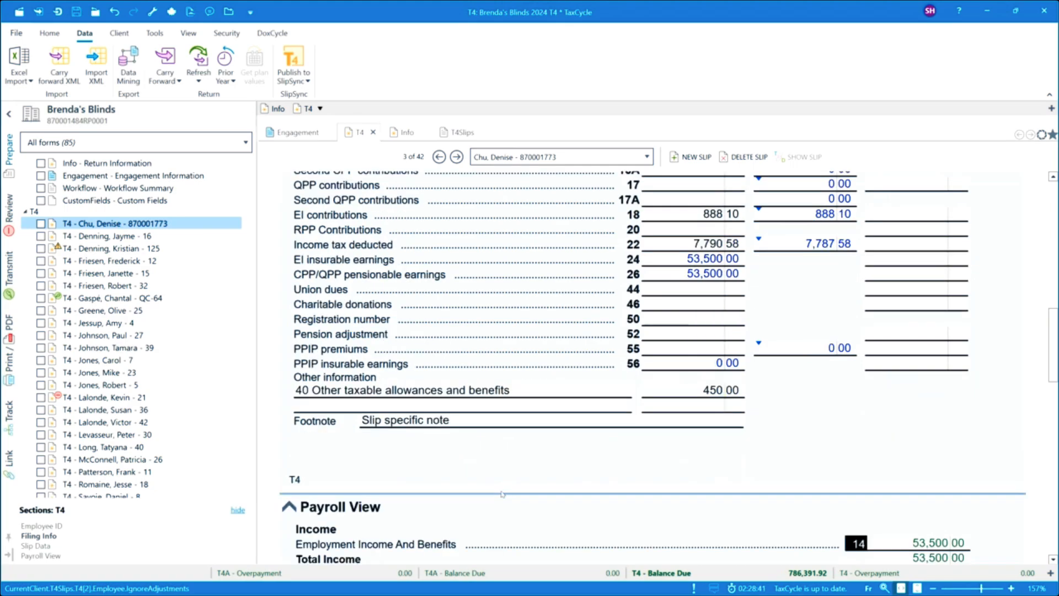
left_click(385, 428)
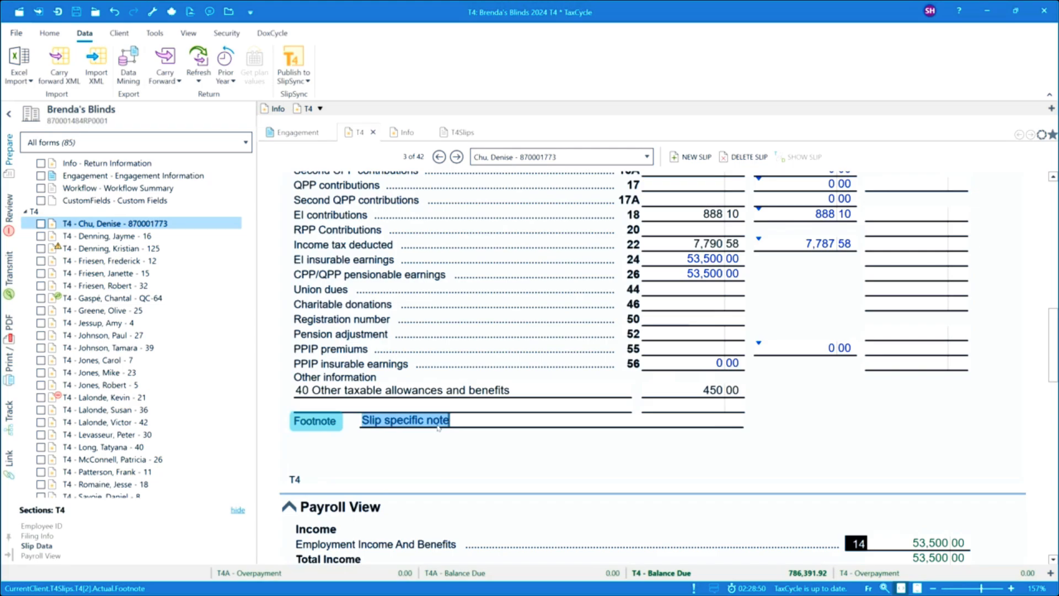
Step: Examine the Payroll View and the T4 Statement of Remuneration Paid facsimile for the same slip
scroll(577, 452, "down", 2)
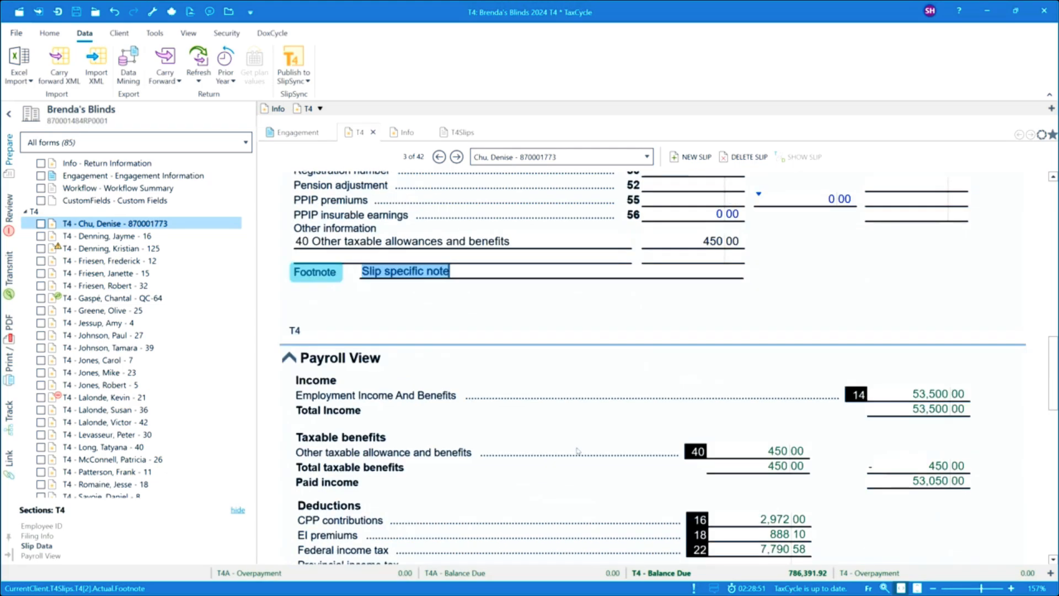
scroll(578, 452, "down", 1)
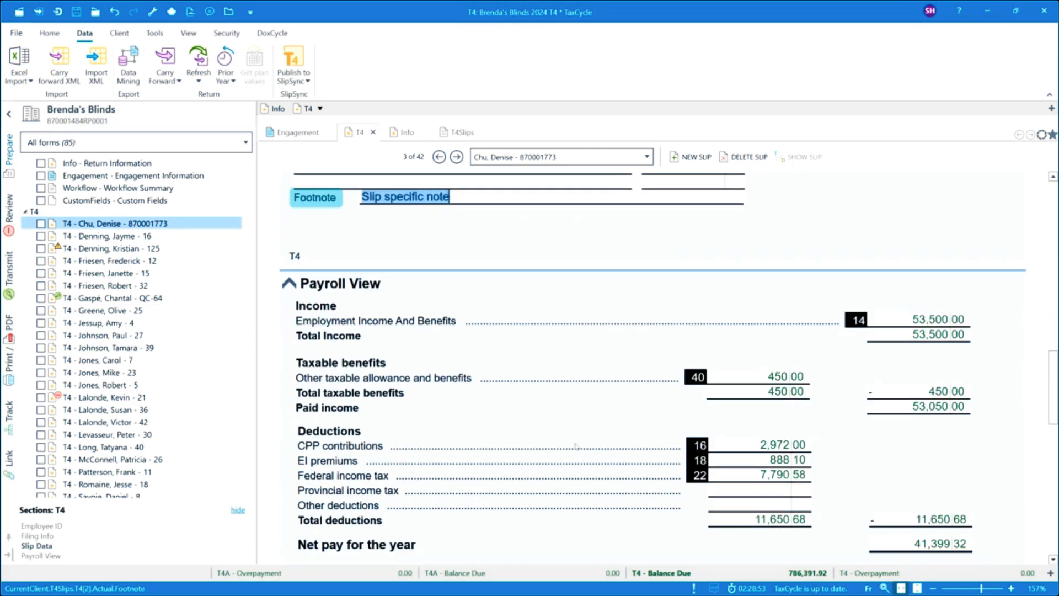
scroll(576, 446, "down", 1)
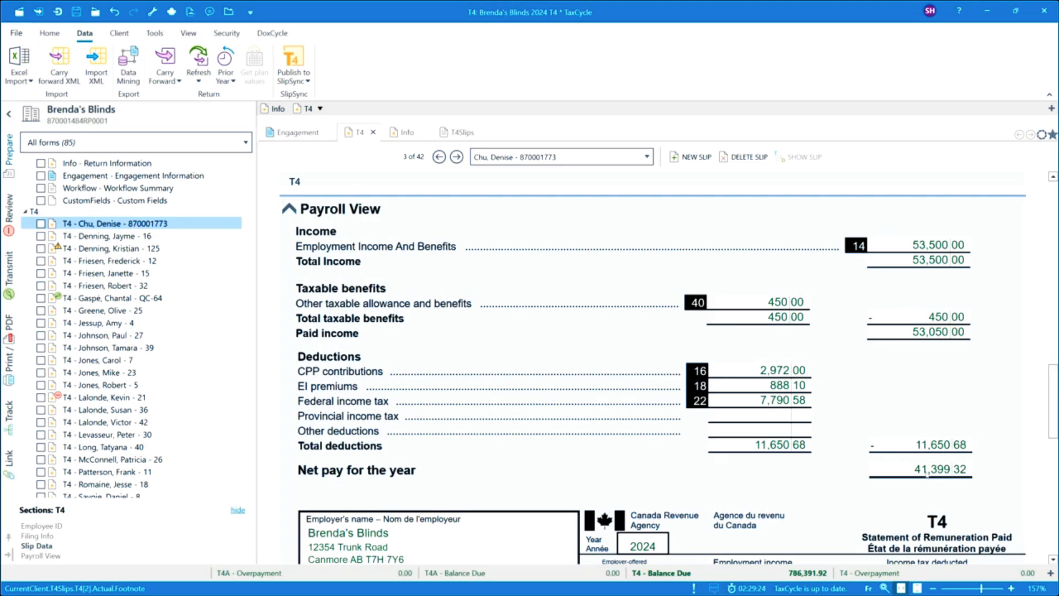
scroll(744, 457, "down", 1)
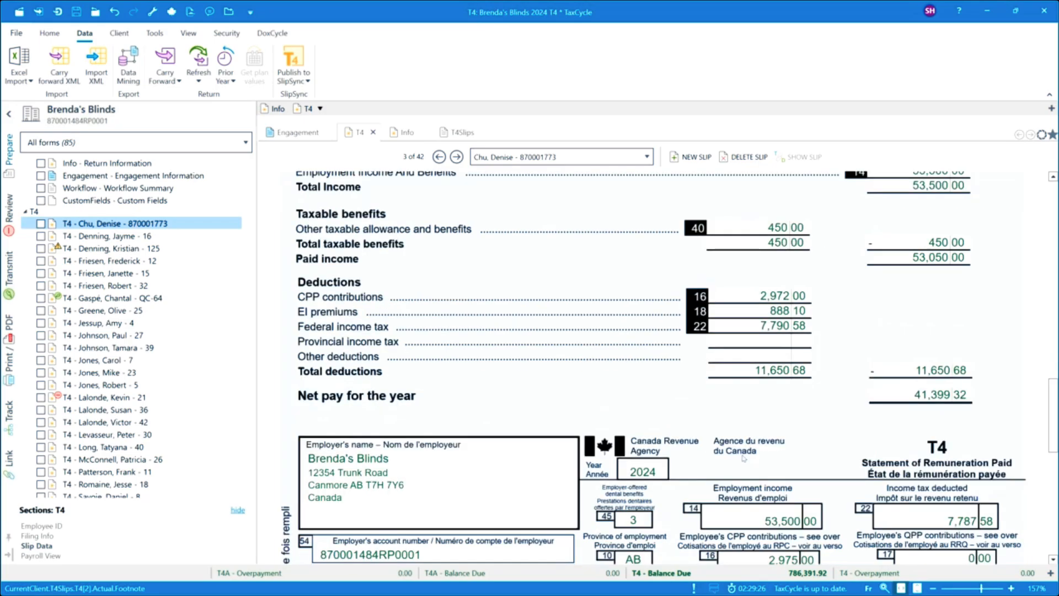
scroll(744, 458, "down", 3)
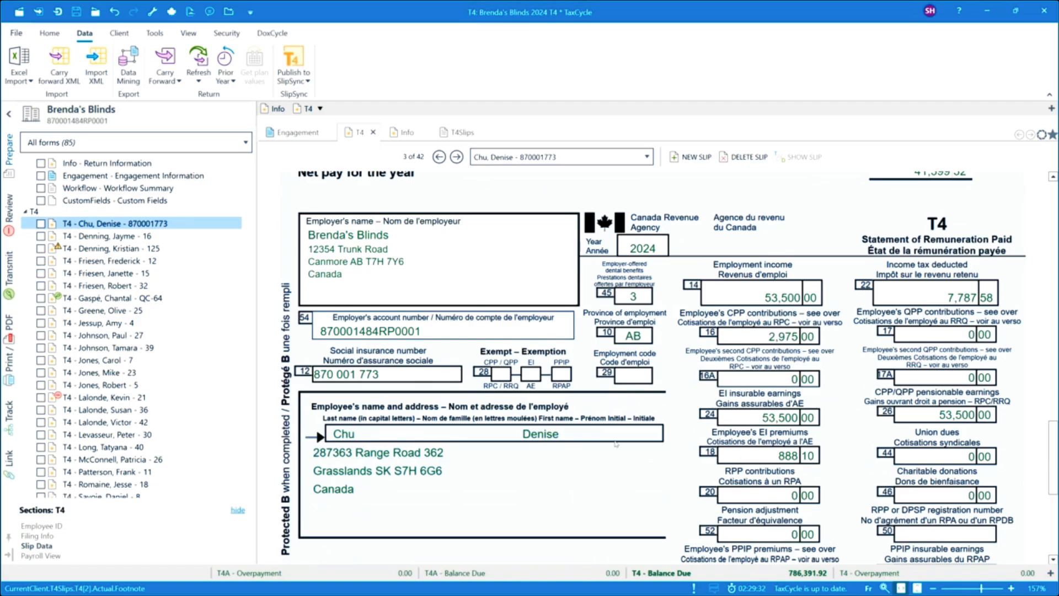
scroll(621, 451, "down", 1)
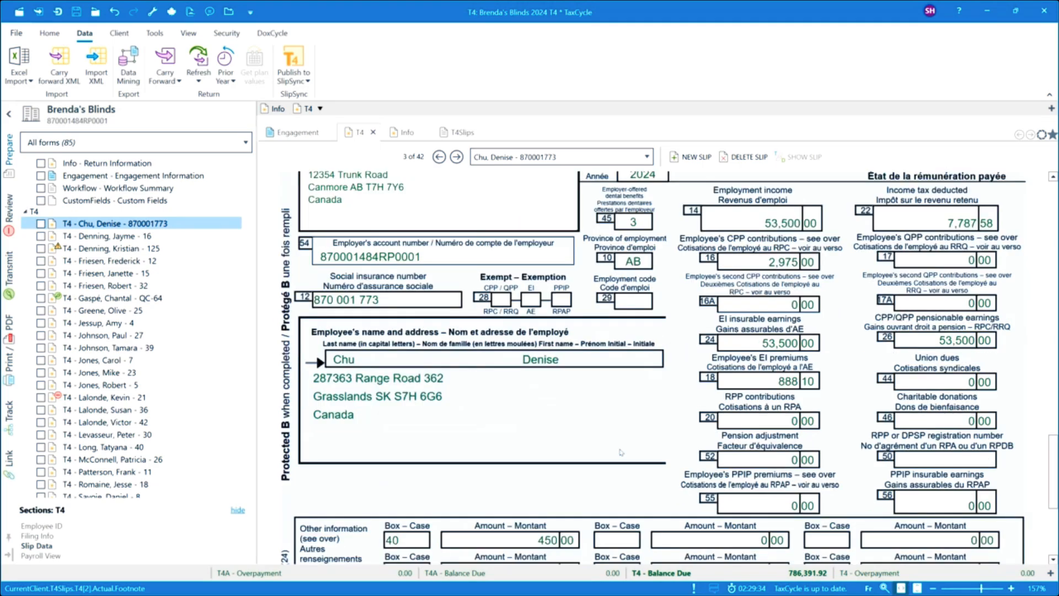
scroll(622, 451, "down", 1)
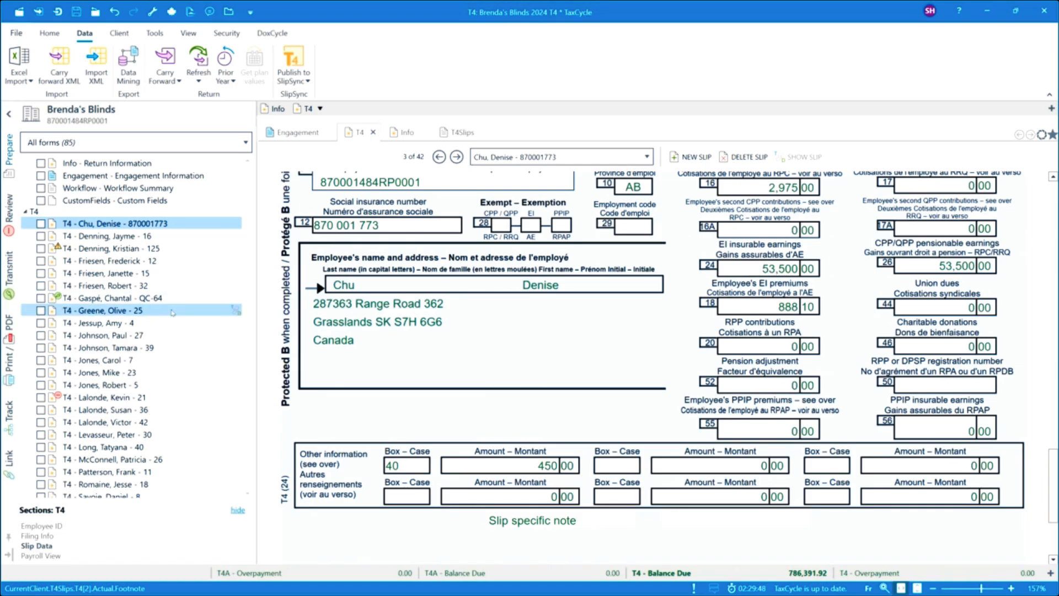
Step: Set the Province of Employment to QC on the T4 slip of the employee living in Québec
left_click(147, 299)
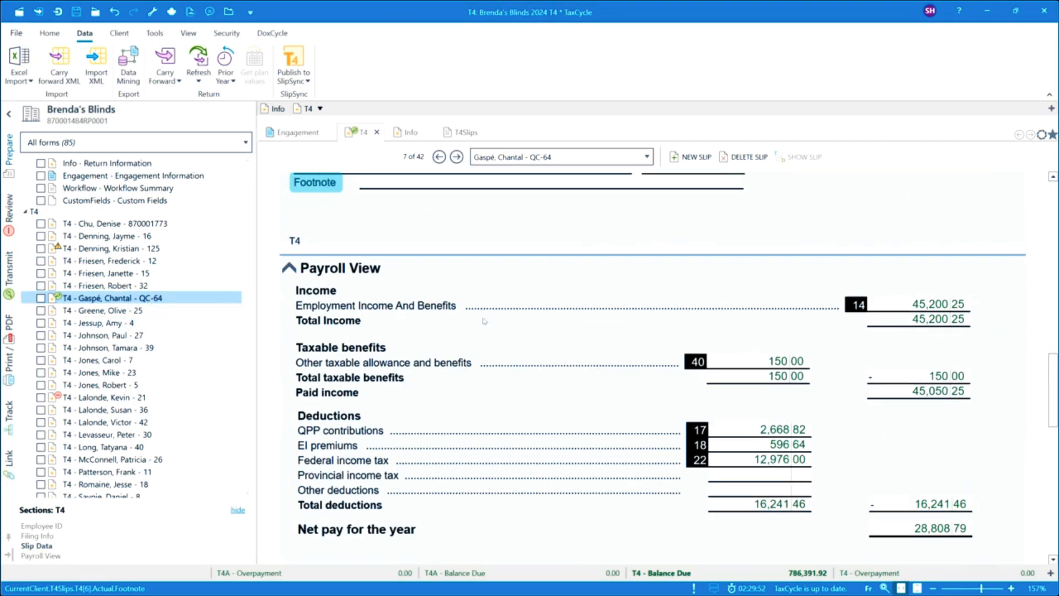
scroll(500, 316, "up", 6)
scroll(500, 316, "up", 6)
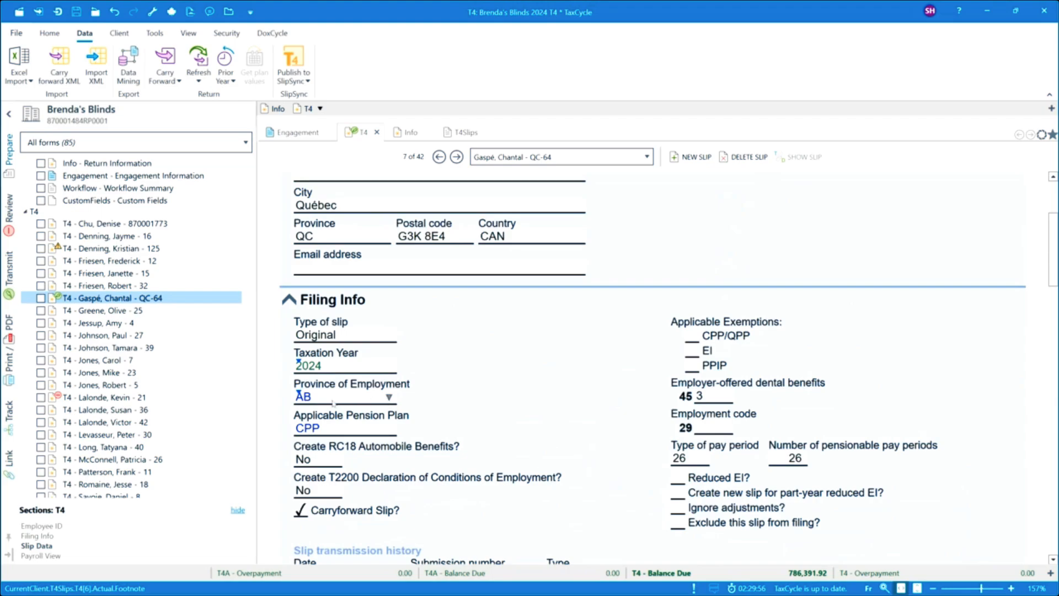
left_click(351, 398)
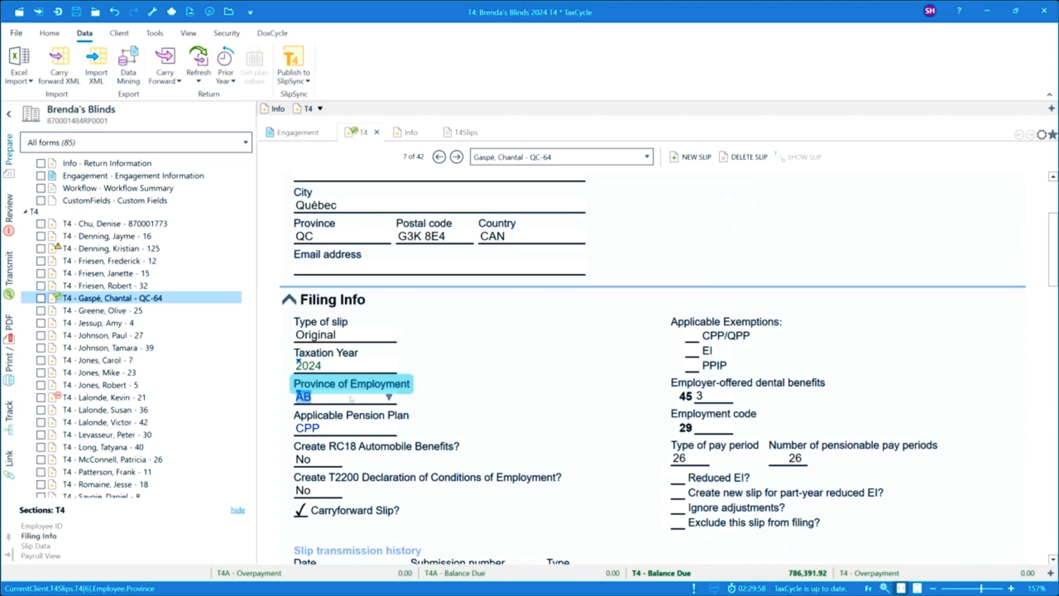
type("QC")
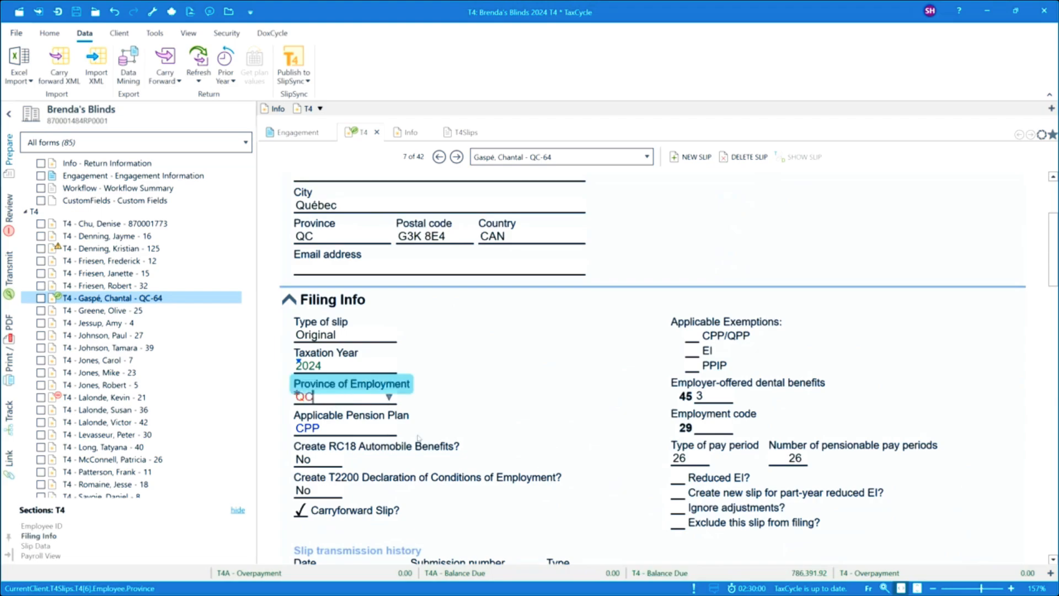
Step: Examine the recalculated Slip Data and the Relevé 1 Slip Data amounts on the Québec employee's T4 slip
left_click(514, 472)
scroll(527, 464, "down", 4)
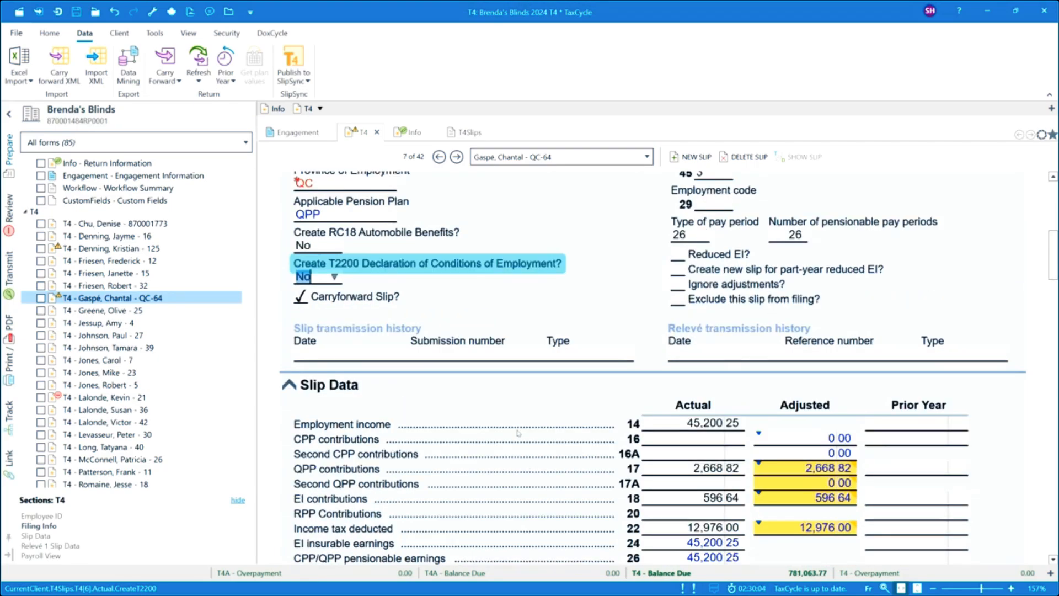
scroll(518, 434, "down", 3)
scroll(518, 434, "down", 3)
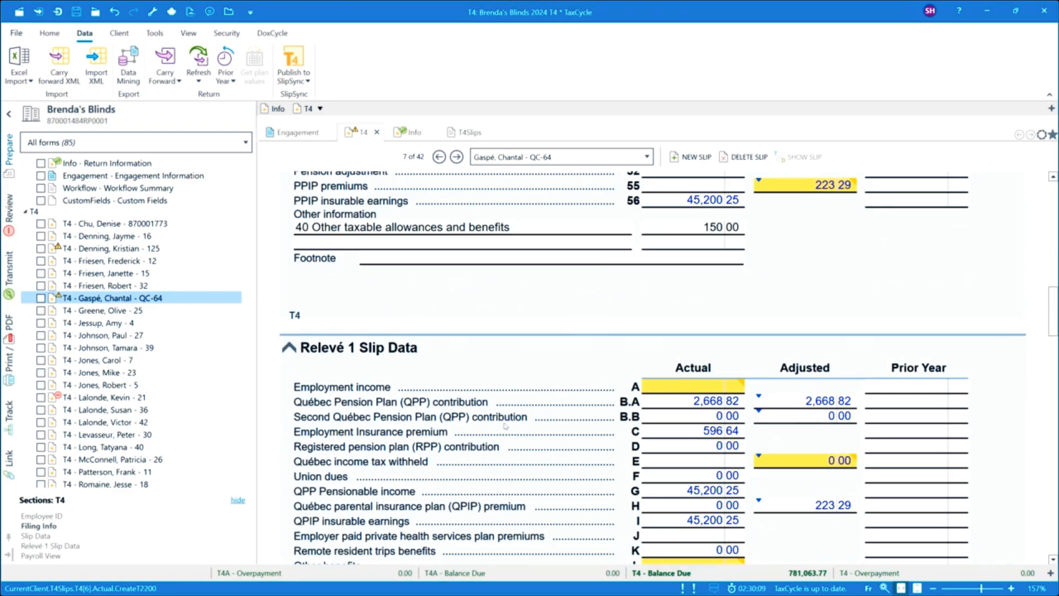
scroll(505, 426, "down", 2)
scroll(505, 426, "down", 1)
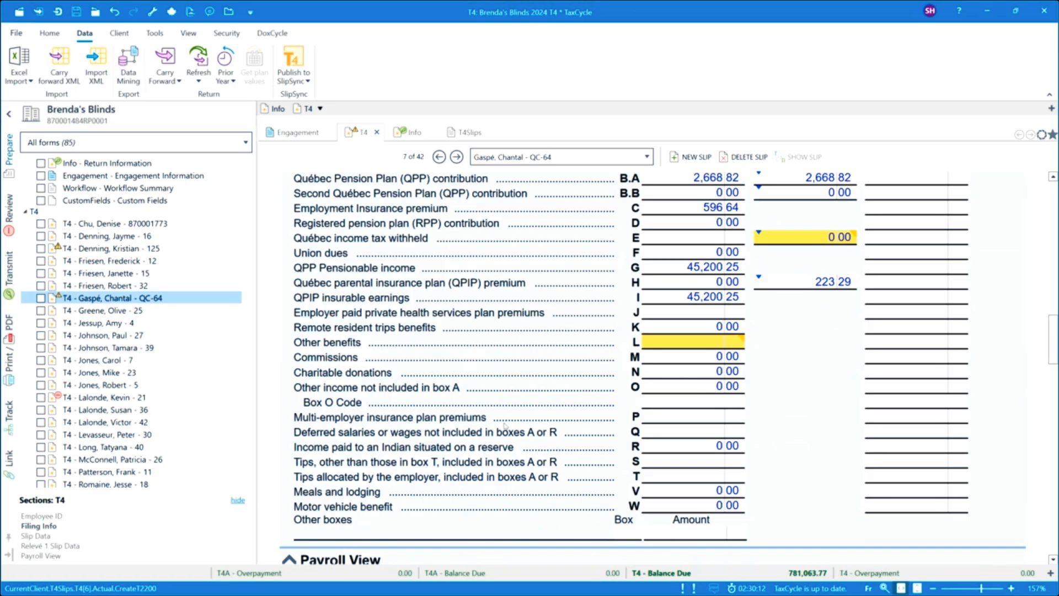
scroll(505, 425, "up", 2)
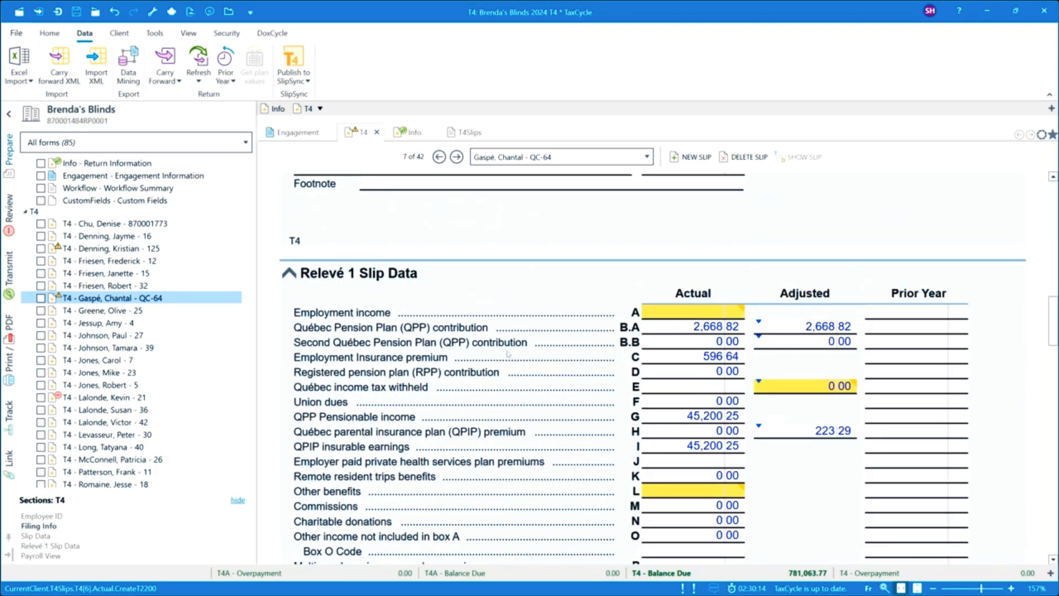
scroll(503, 354, "up", 8)
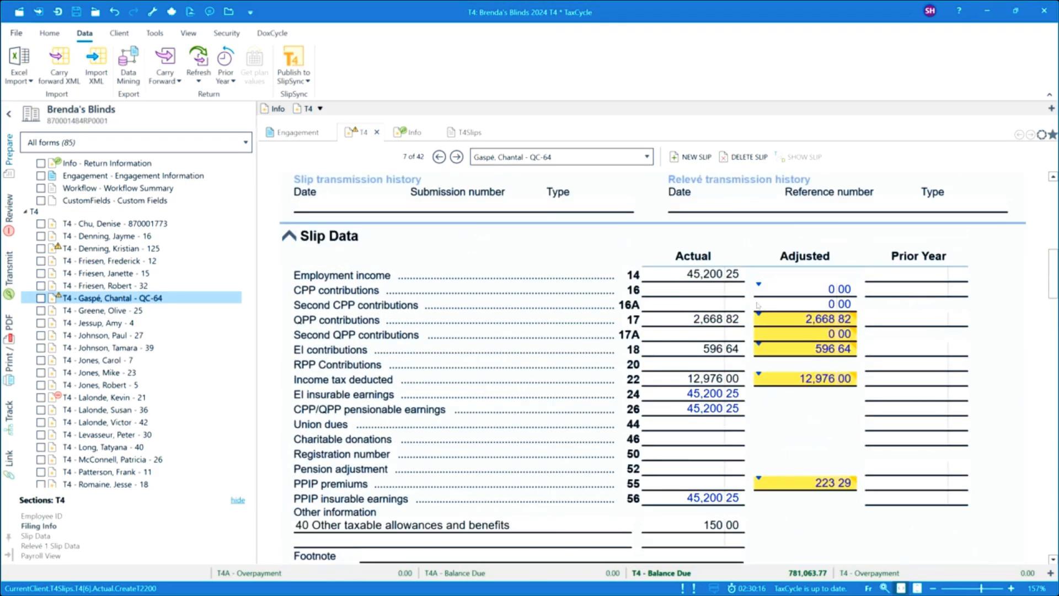
Step: Enter 223.29 as the actual PPIP premiums in box 55 of the Québec employee's T4 slip
mouse_move(789, 327)
left_click(661, 486)
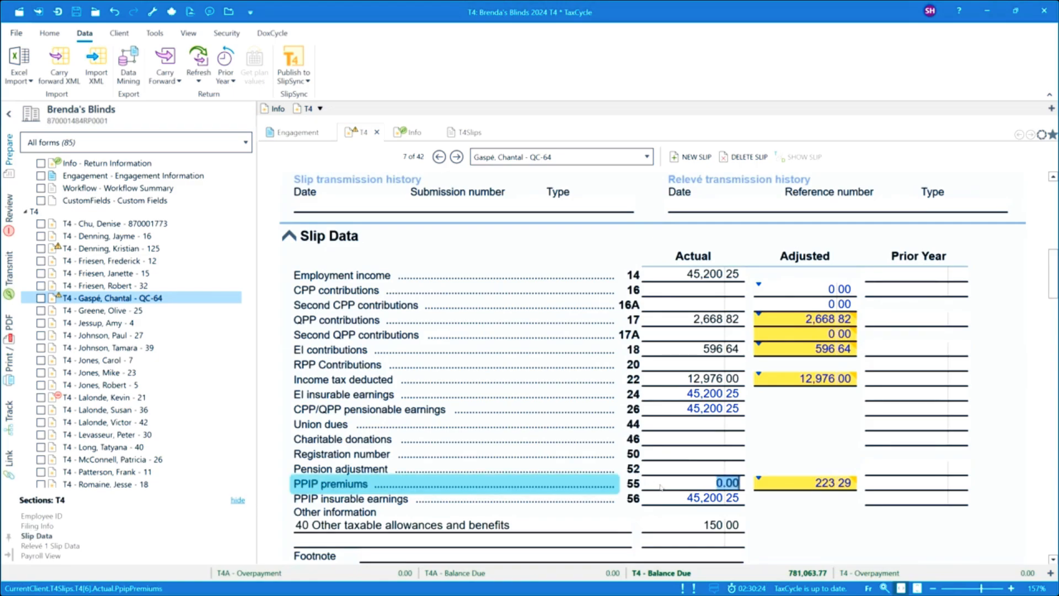
type("223.29")
left_click(666, 458)
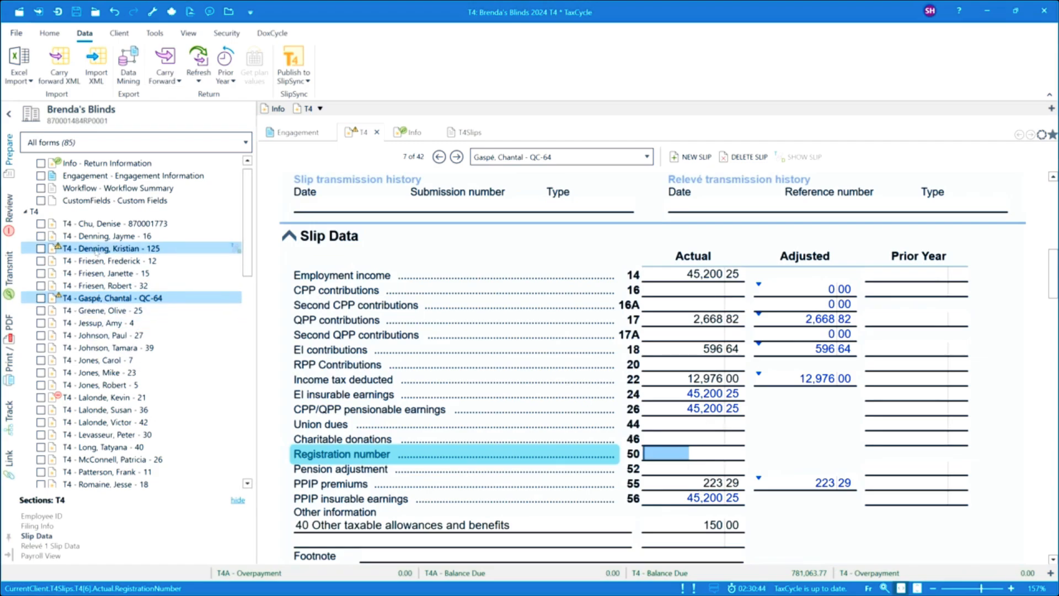
Step: Open the T4 Slip Summary (T4Slips) from the return's summaries
mouse_move(96, 251)
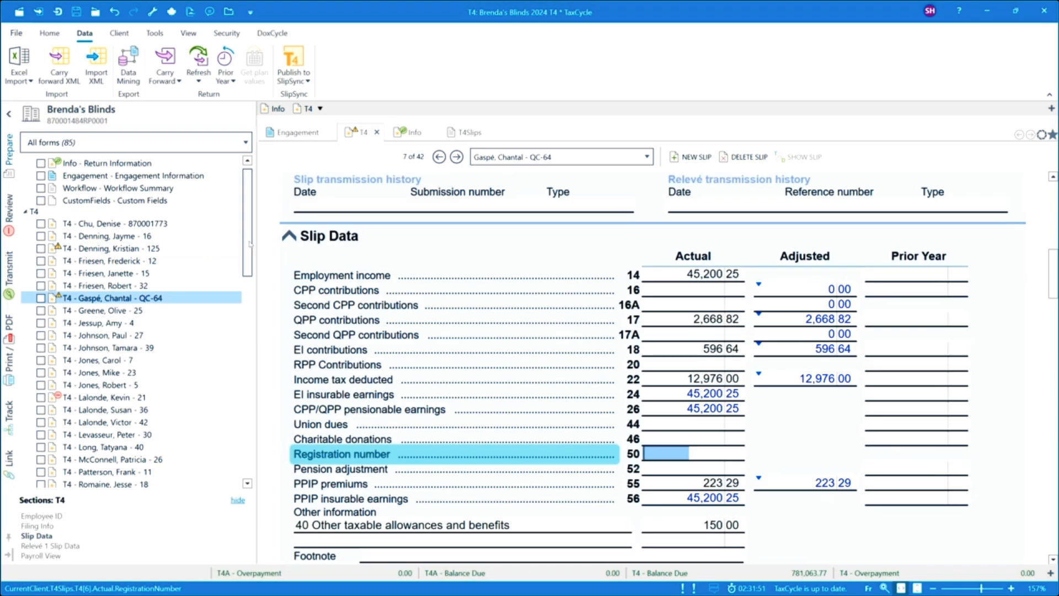
left_click_drag(250, 242, 239, 418)
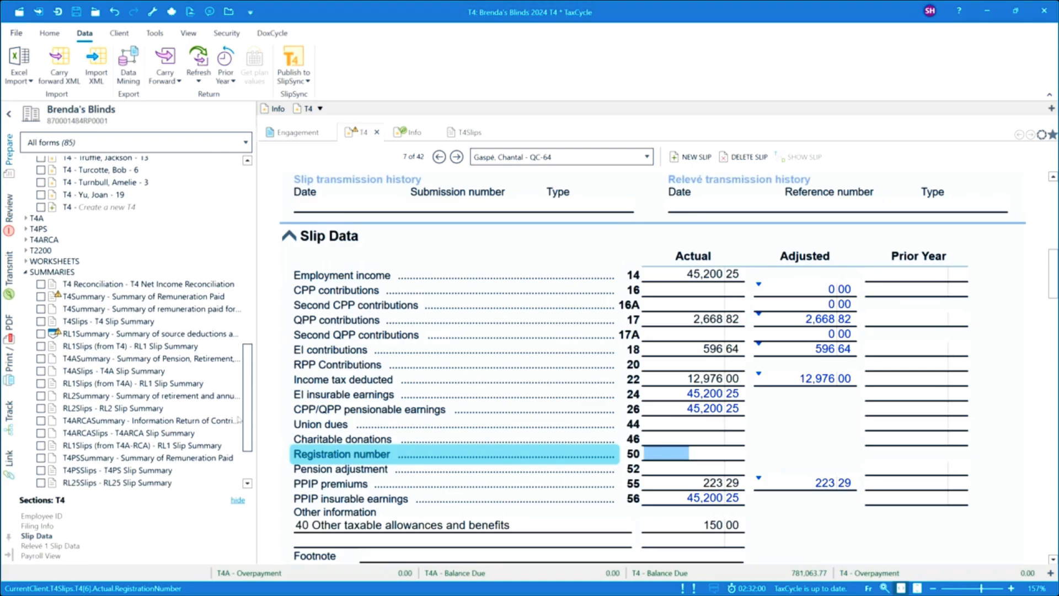
left_click(88, 331)
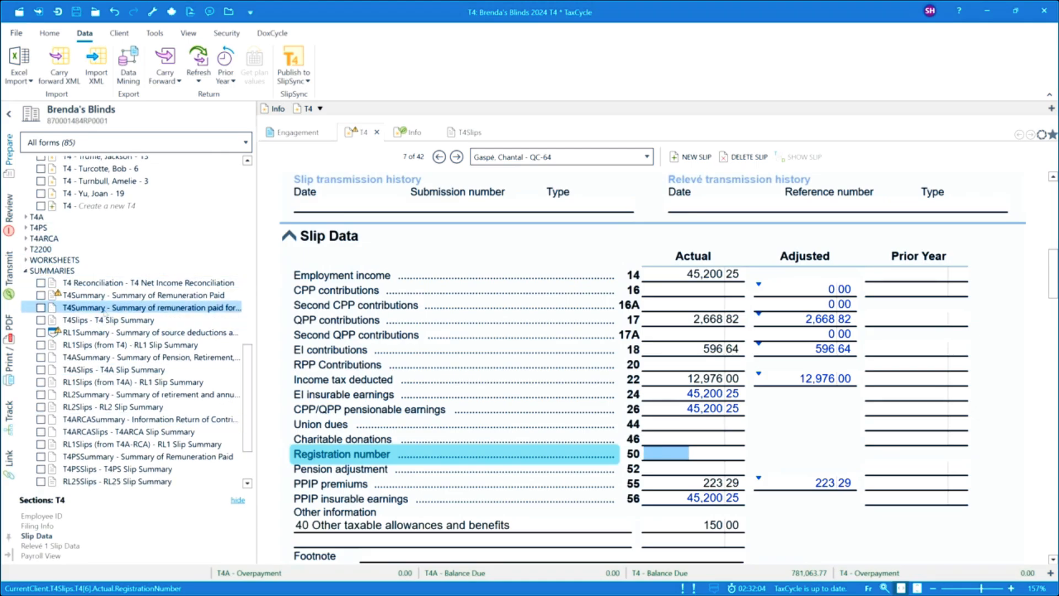
left_click(99, 321)
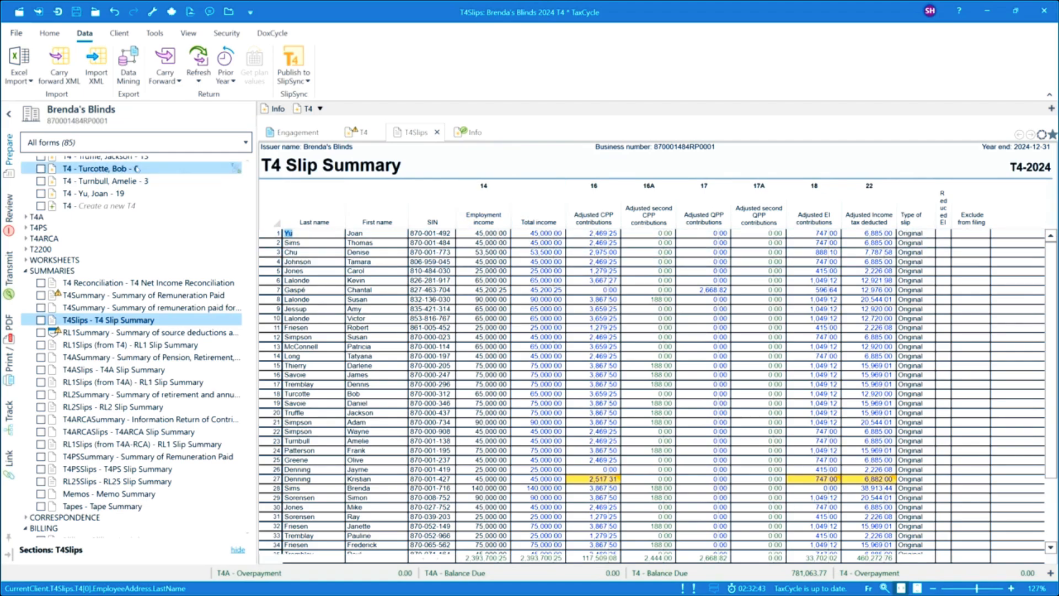
Step: Add the Dental Benefits and Actual CPP contributions columns after Total income in the T4 Slip Summary
right_click(552, 202)
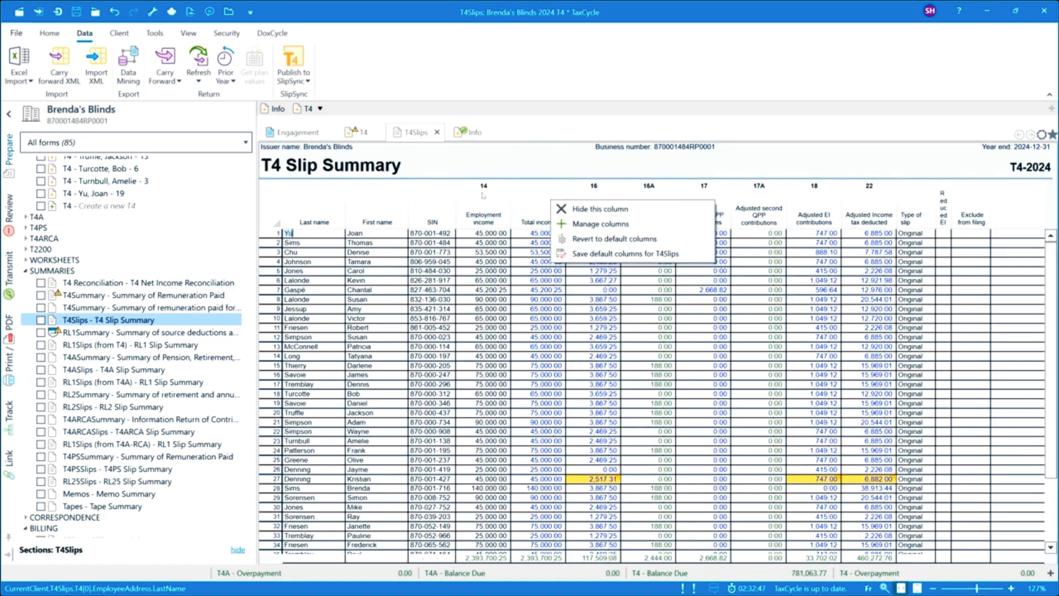
left_click(600, 225)
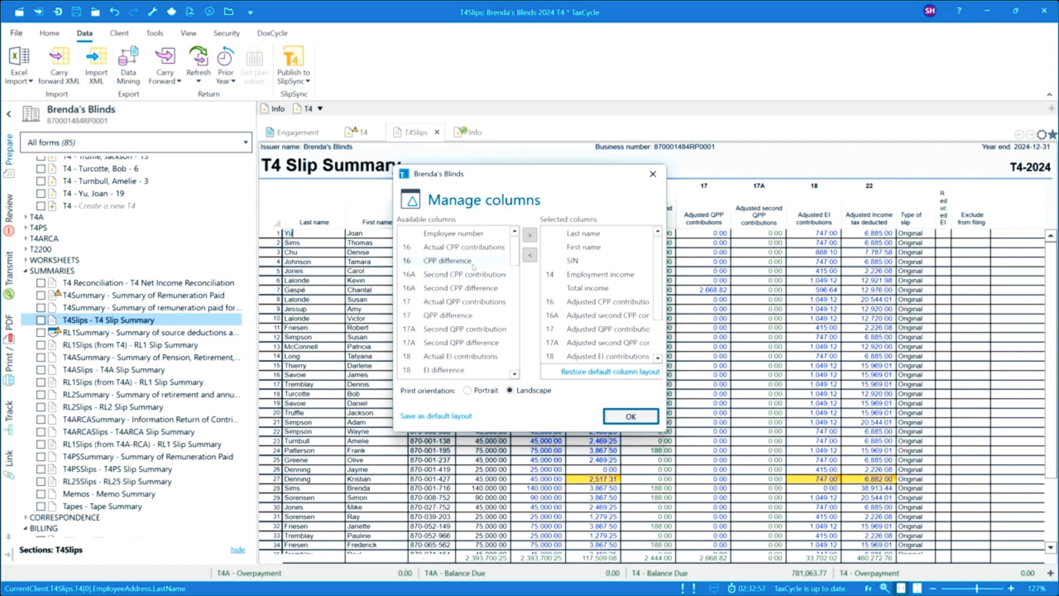
mouse_move(477, 251)
left_mouse_down()
mouse_move(513, 305)
mouse_move(611, 302)
left_mouse_up()
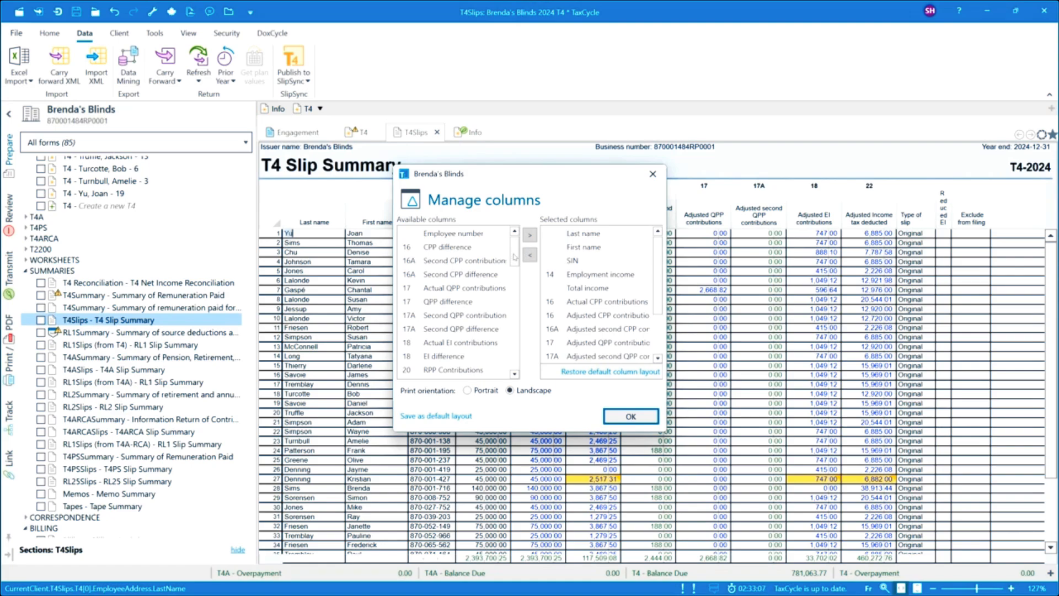
left_click_drag(516, 255, 517, 287)
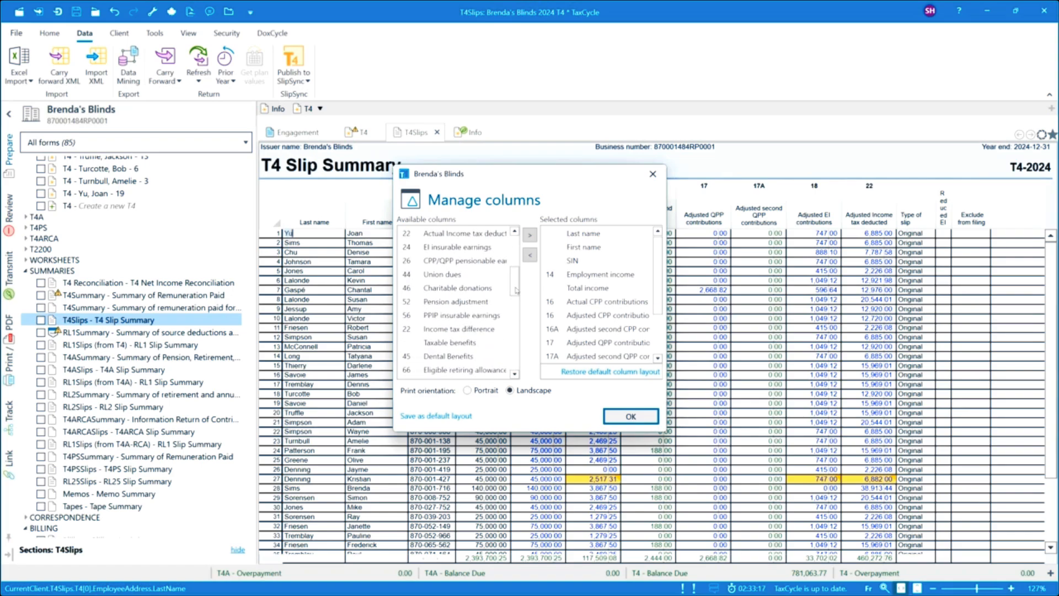
left_click(463, 357)
left_click_drag(464, 357, 594, 299)
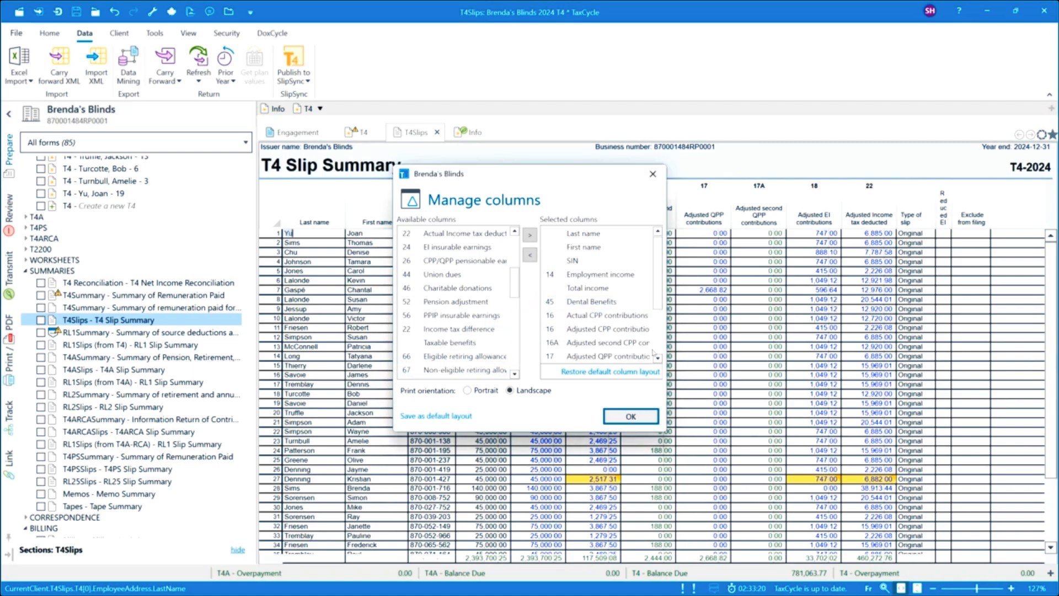
left_click(628, 417)
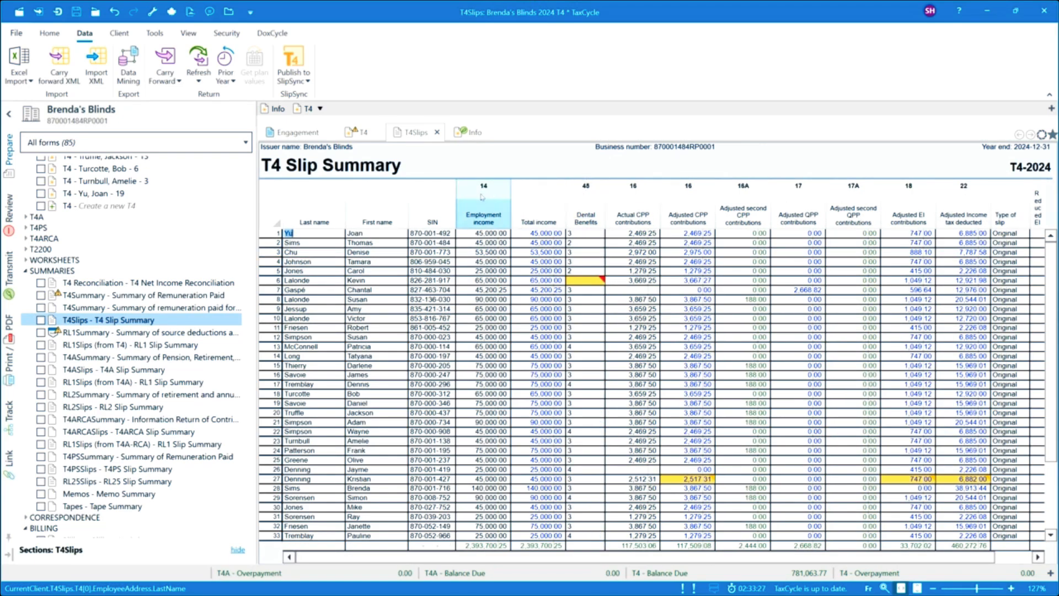
Step: Examine the highlighted dental benefits and CPP cells in the T4 Slip Summary and show the review messages that require attention
mouse_move(589, 201)
left_mouse_down()
mouse_move(499, 202)
mouse_move(589, 202)
left_mouse_up()
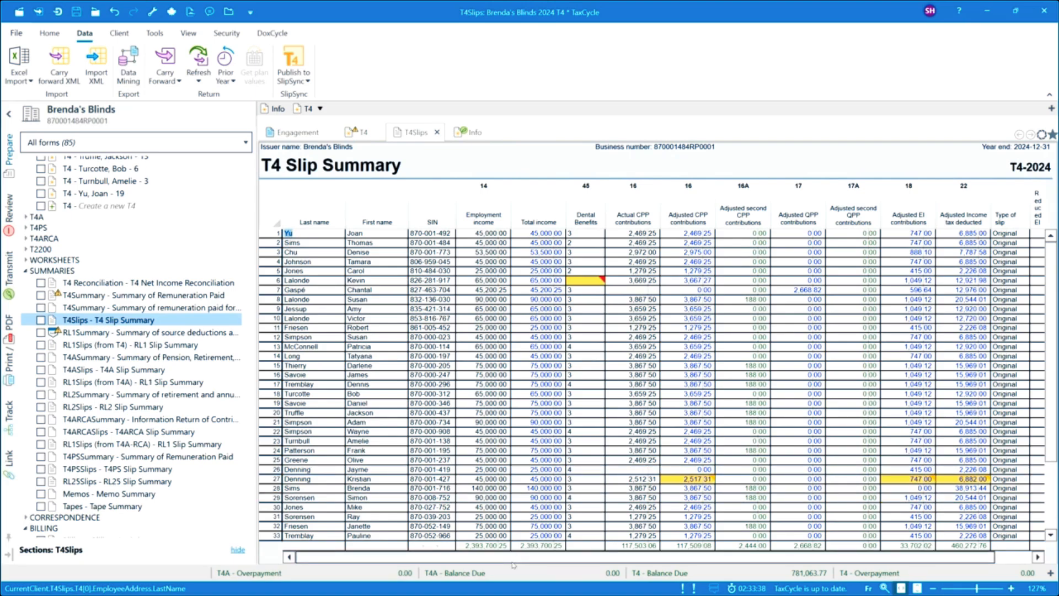
left_click_drag(538, 562, 495, 555)
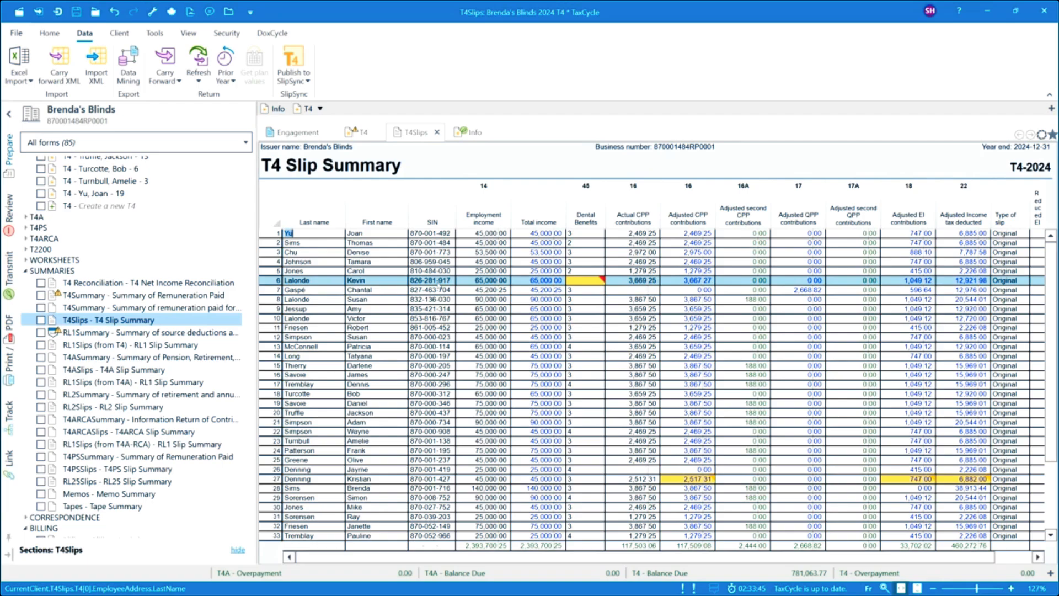
mouse_move(587, 284)
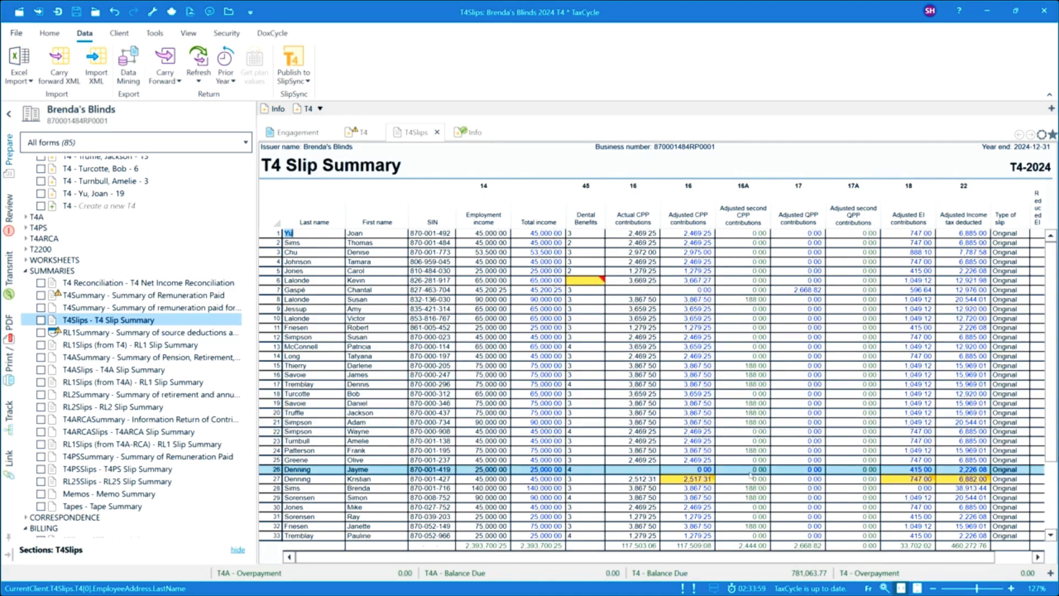
mouse_move(692, 479)
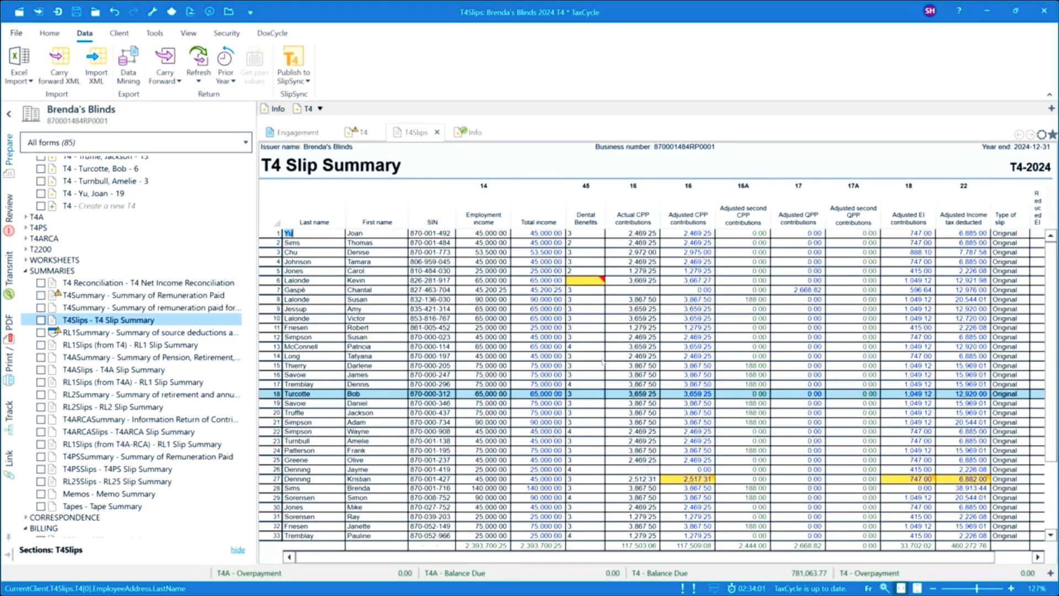
left_click(9, 210)
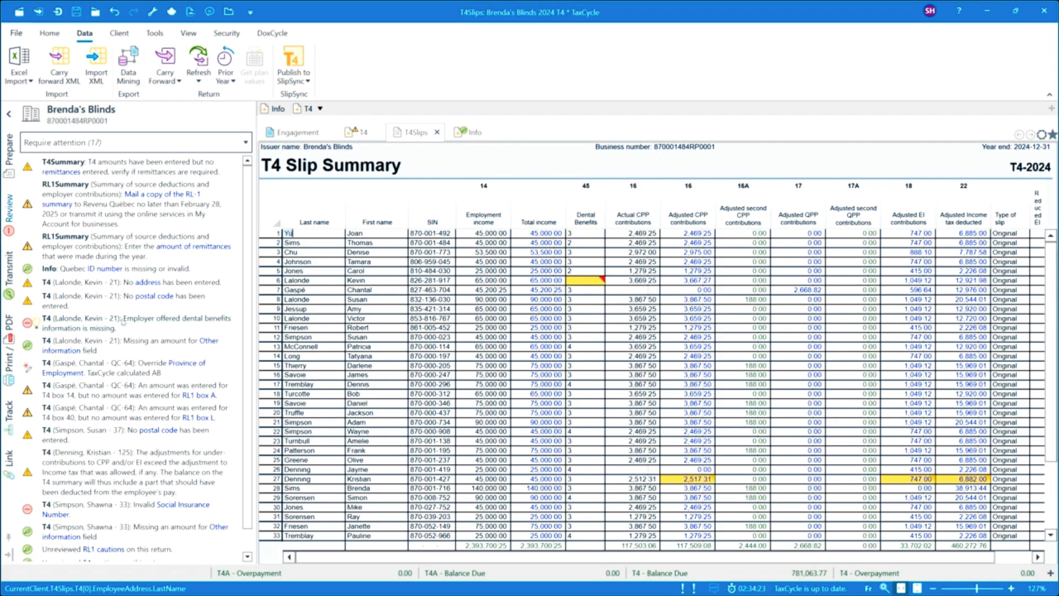
Step: Set the missing Dental Benefits code in row 6 to 3, Payee, spouse and dependent children
left_click(448, 280)
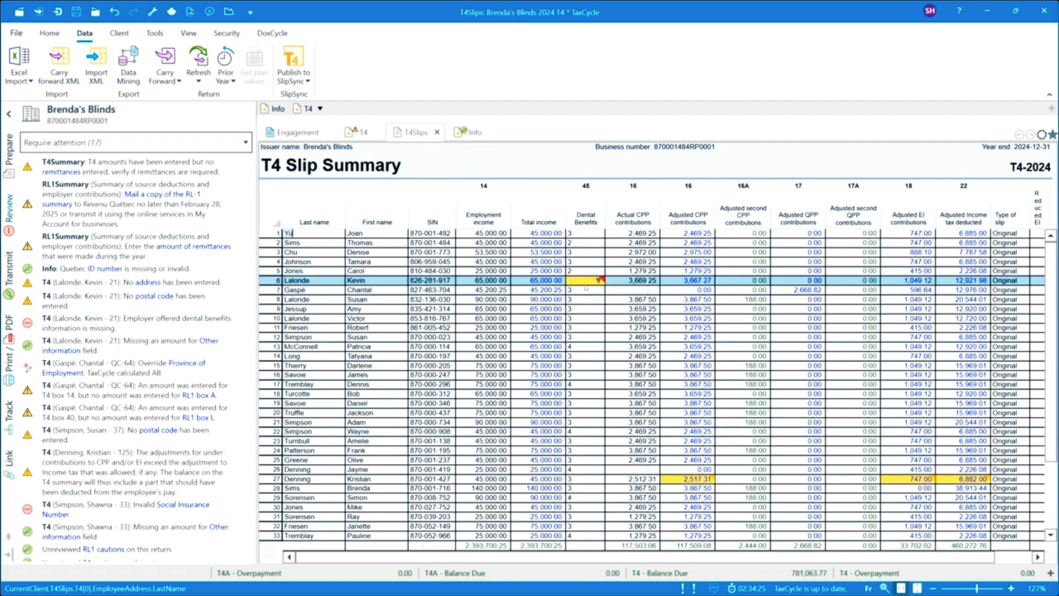
left_click(600, 281)
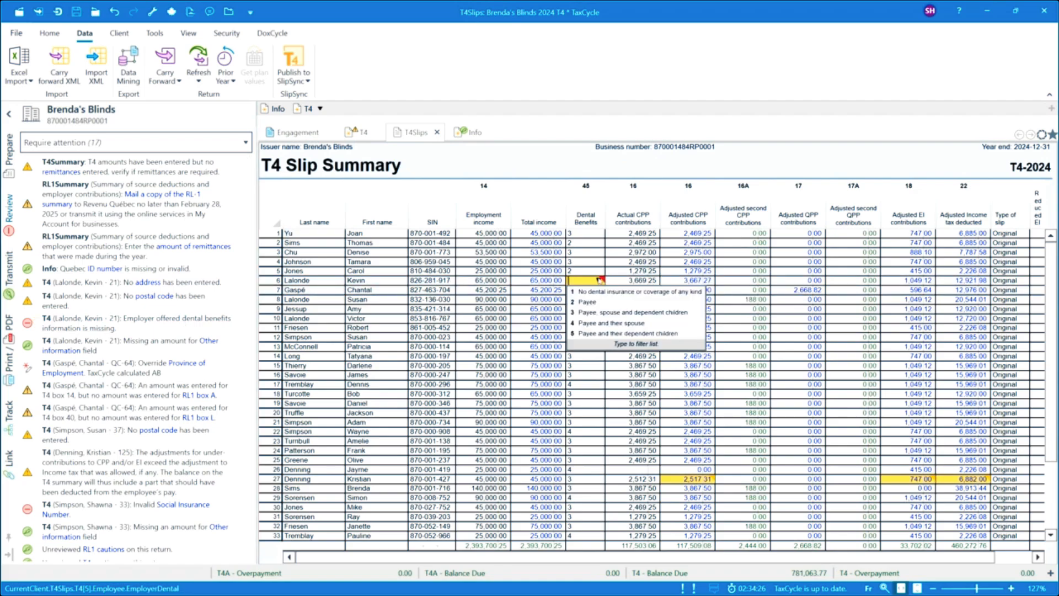
left_click(599, 310)
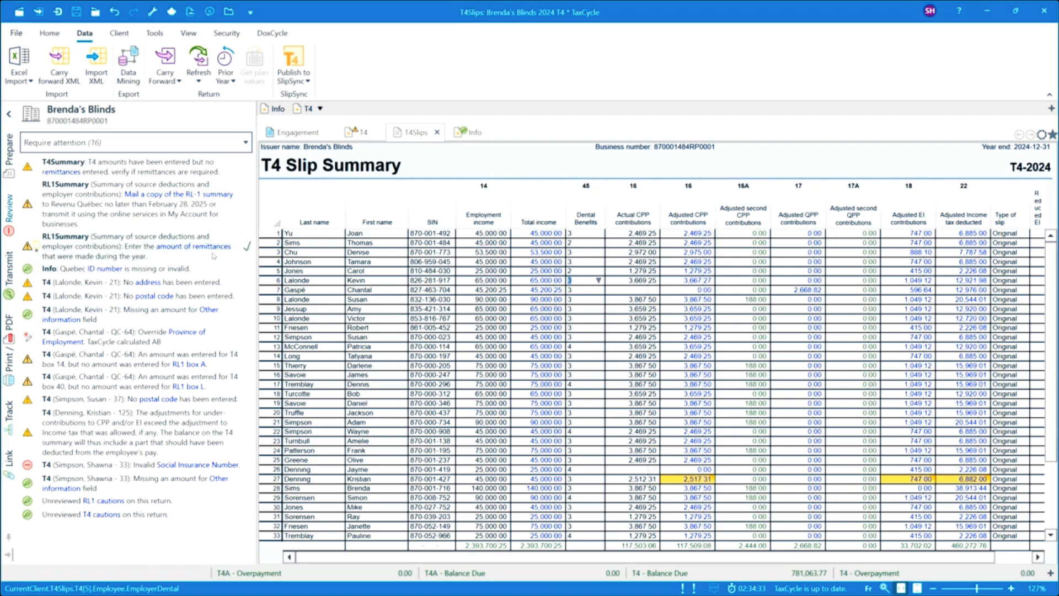
Step: Resolve the Quebec ID number message on the Info form by filling in the suggested all-zero placeholder for issuers without one
left_click(104, 269)
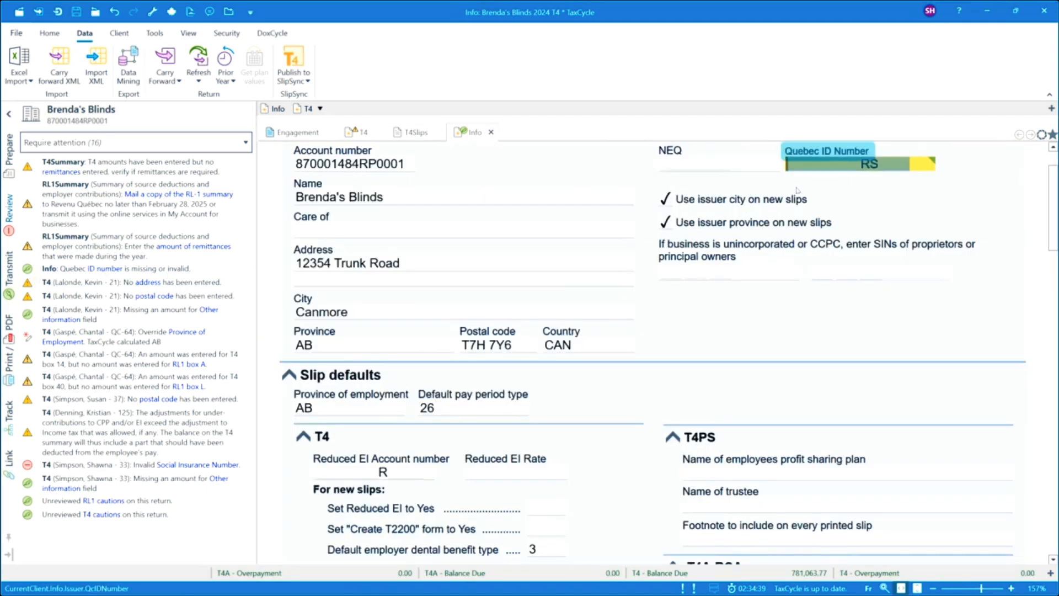
mouse_move(833, 167)
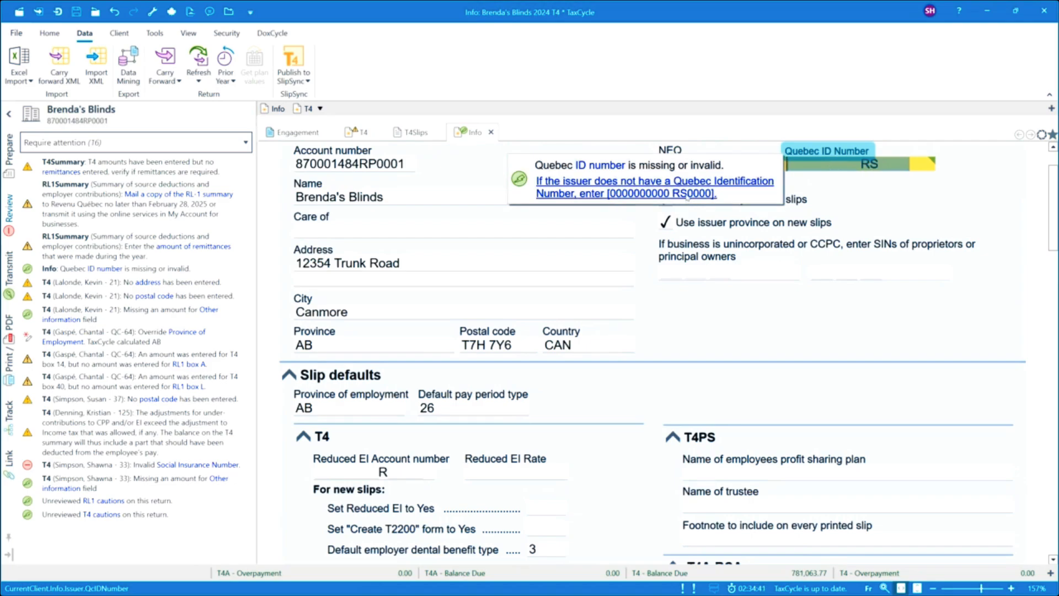
left_click(552, 190)
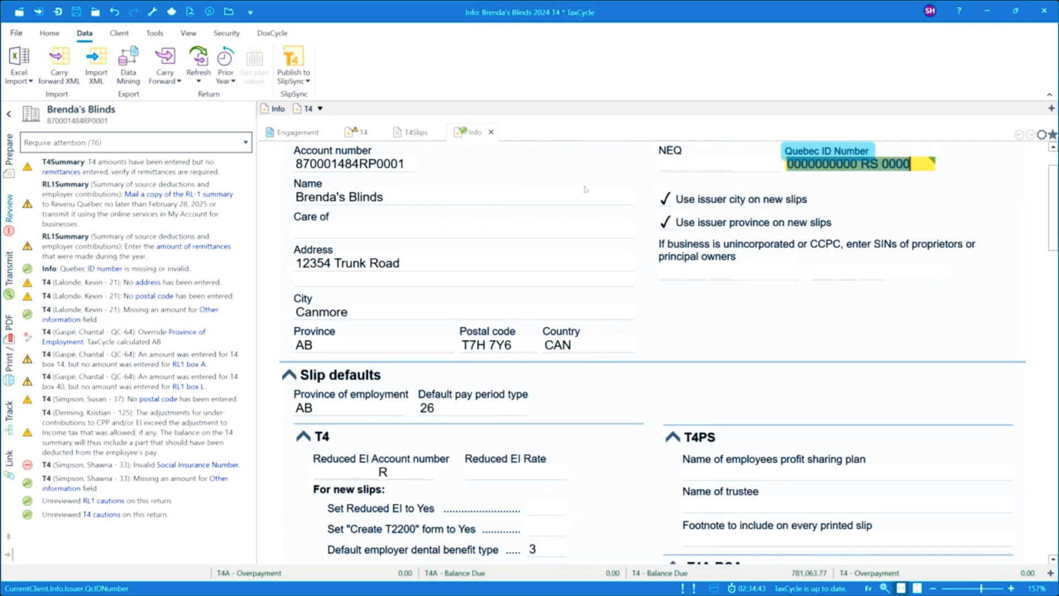
left_click(684, 165)
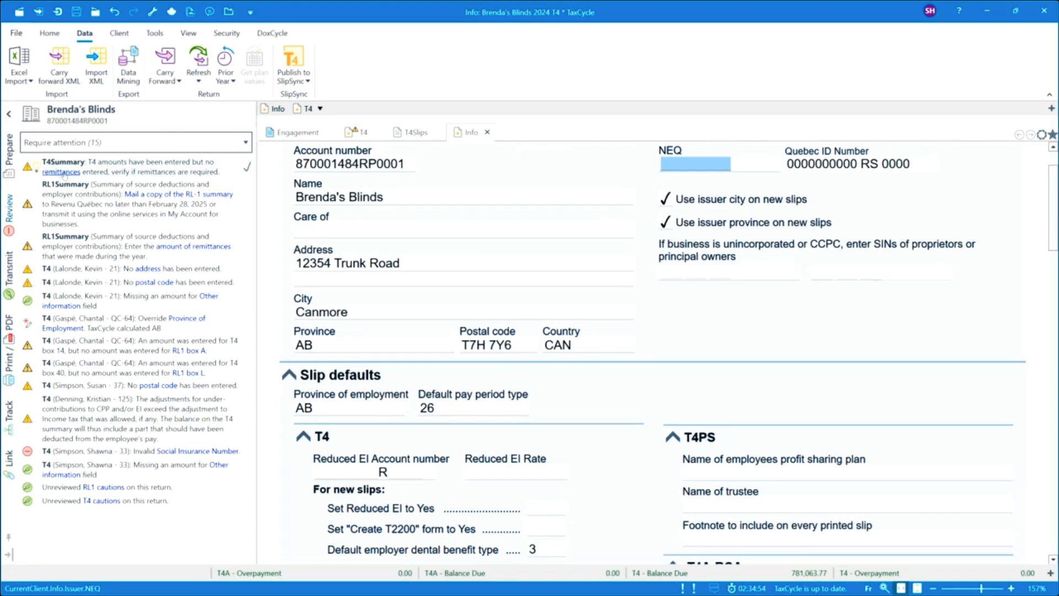
Step: Open the T4Summary from the missing remittances message and examine its totals down to the box 82 remittances field and the difference
left_click(68, 174)
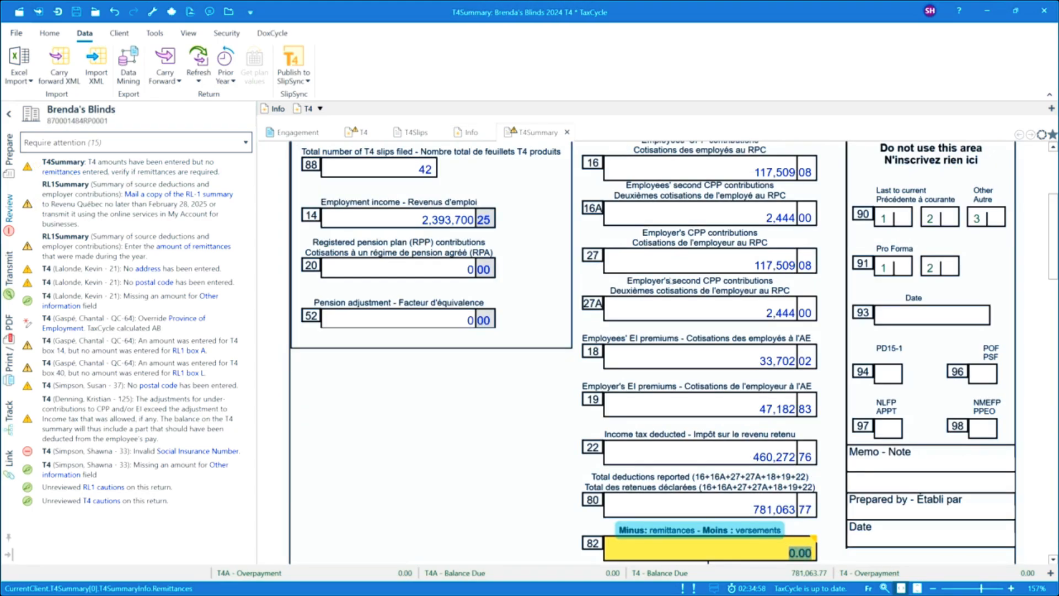
scroll(693, 280, "up", 1)
scroll(693, 281, "up", 1)
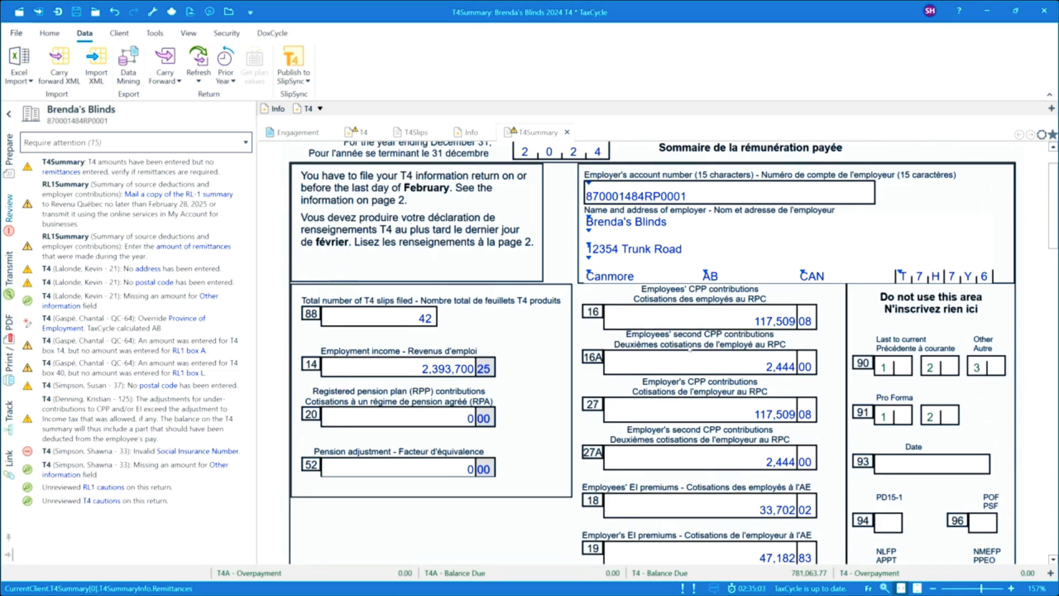
scroll(698, 366, "down", 1)
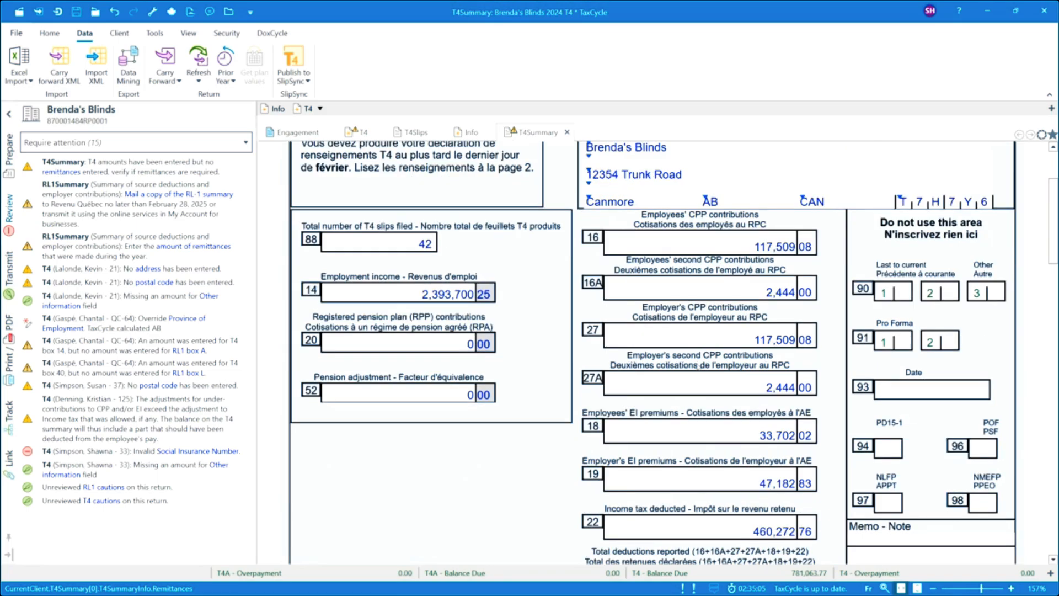
scroll(692, 269, "down", 1)
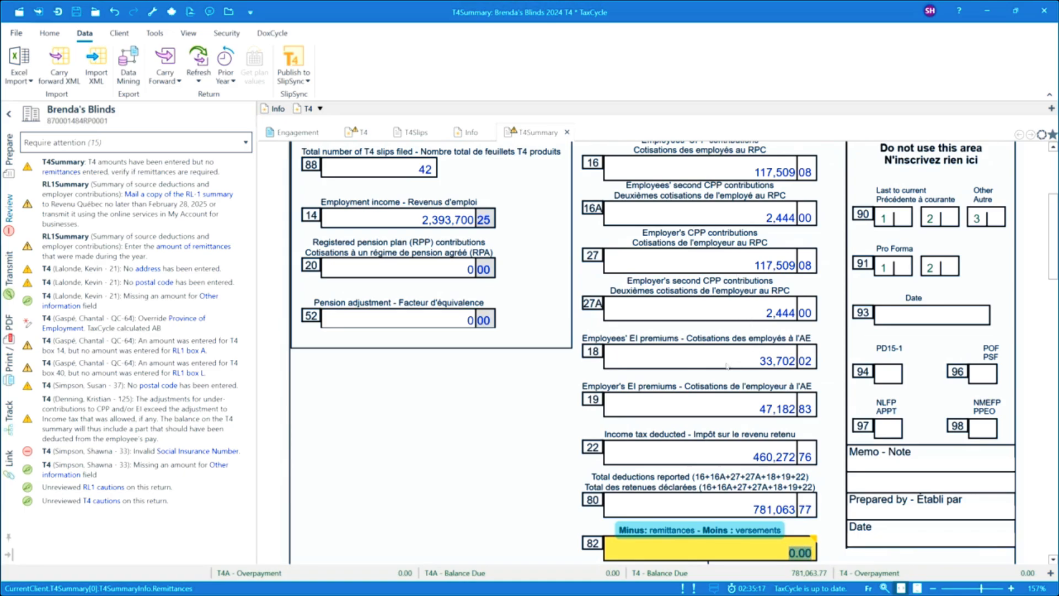
scroll(677, 503, "down", 2)
scroll(677, 503, "down", 2)
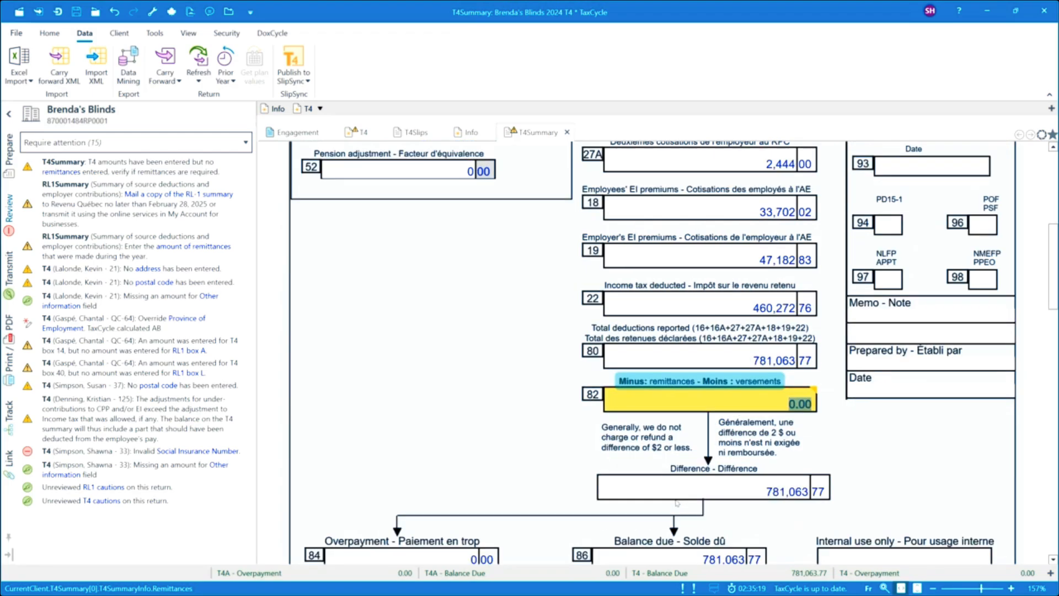
left_click(735, 405)
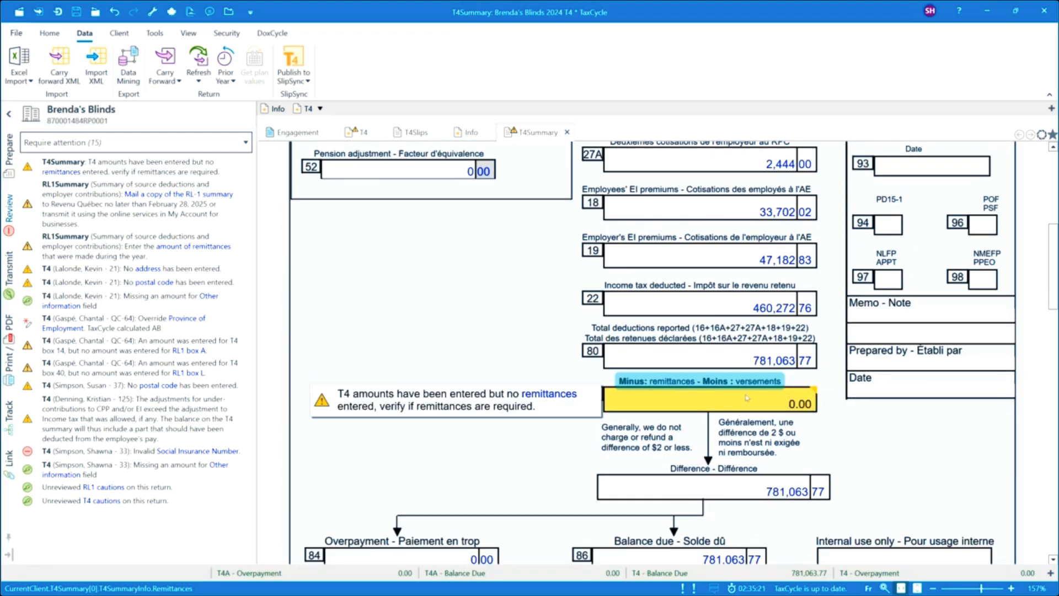
Step: Set the box 82 remittances on the T4Summary to 781,063.50 and check the difference and balance due
left_click_drag(772, 404, 826, 407)
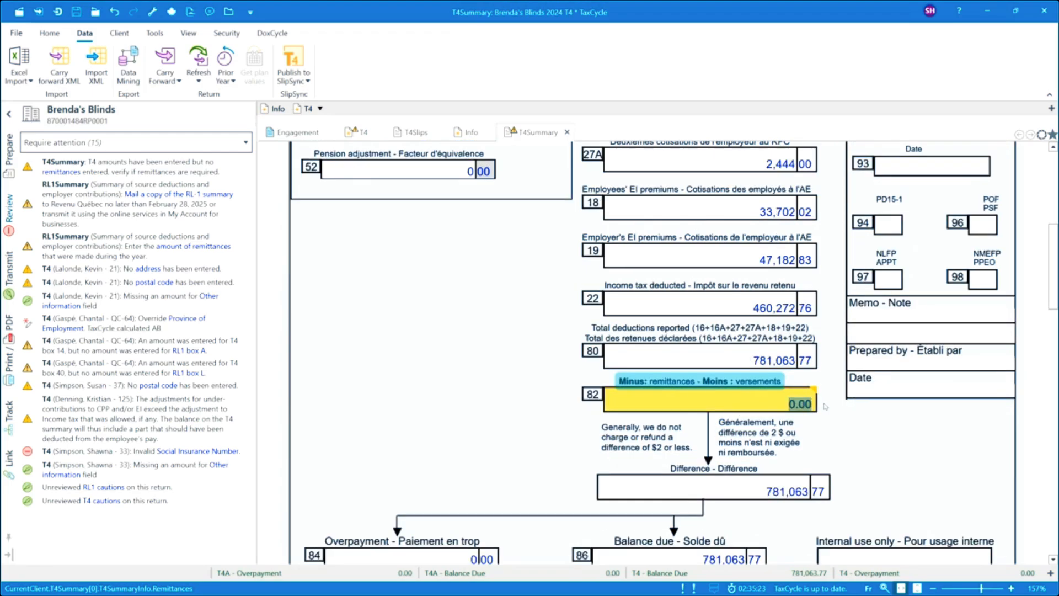
type("781,063.50")
left_click(756, 362)
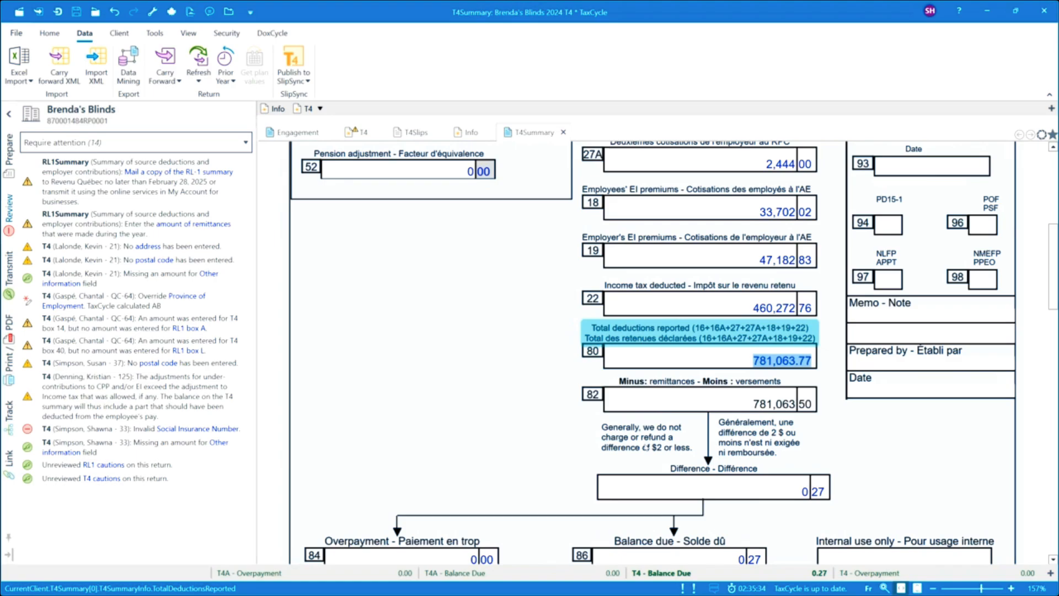
scroll(560, 436, "down", 3)
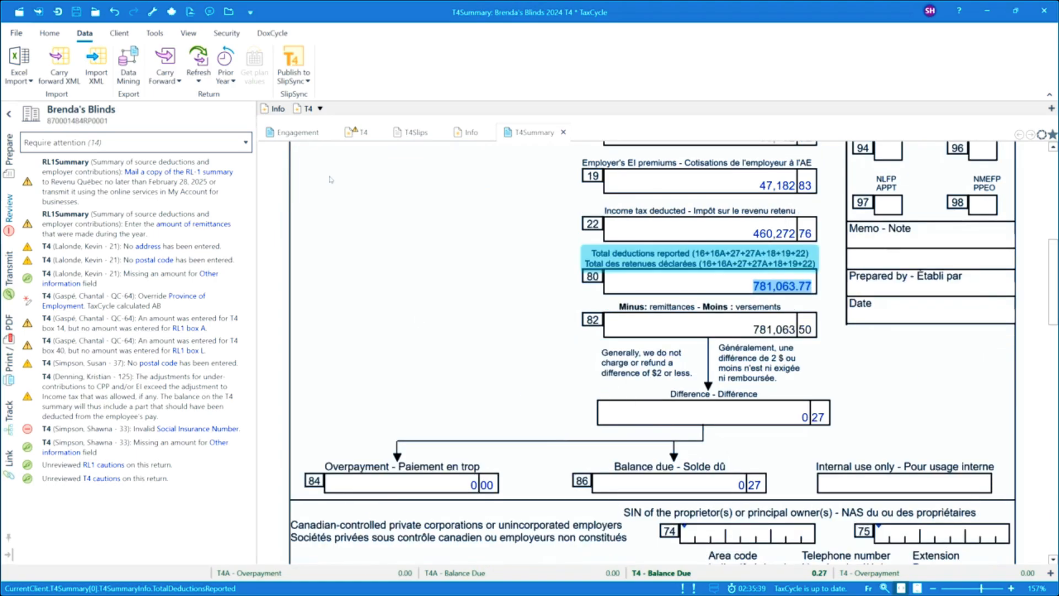
Step: Open the RL1Summary from its mailing message and examine the source deductions down to the line 47 remittances message
left_click(206, 173)
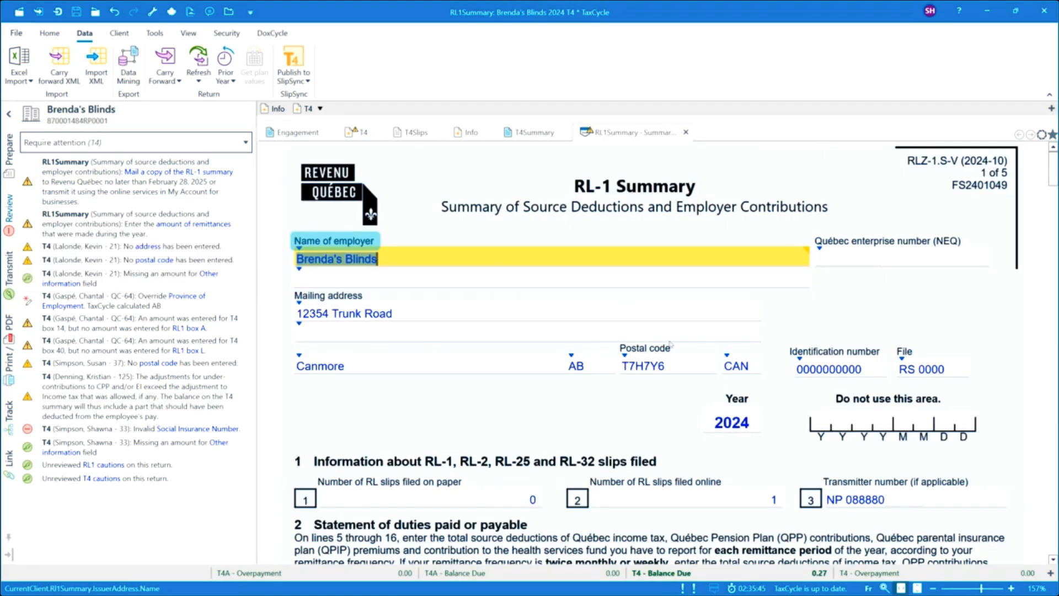
scroll(639, 405, "down", 3)
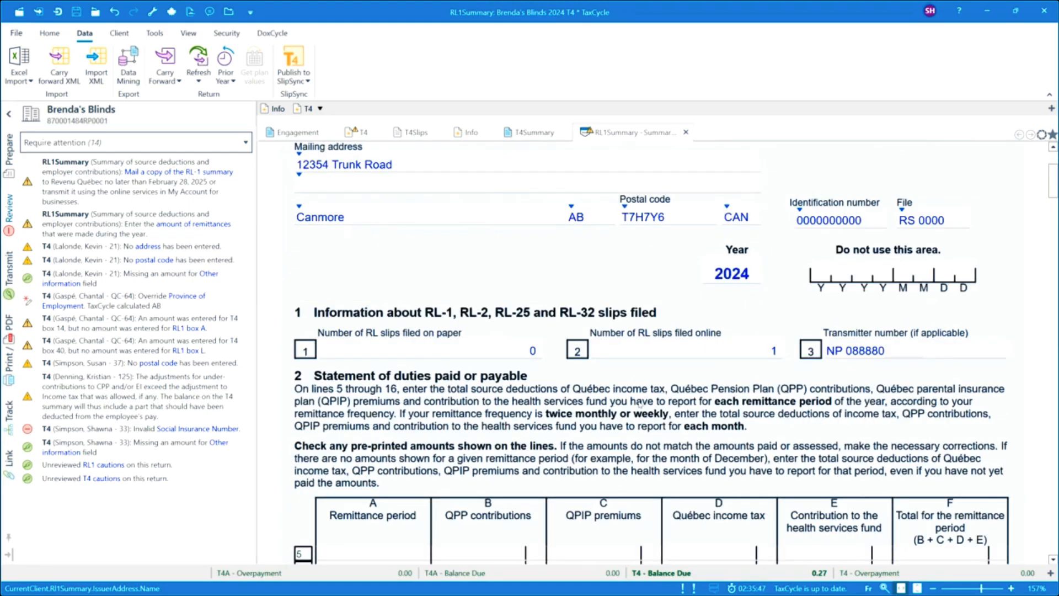
scroll(639, 405, "down", 4)
scroll(640, 405, "down", 7)
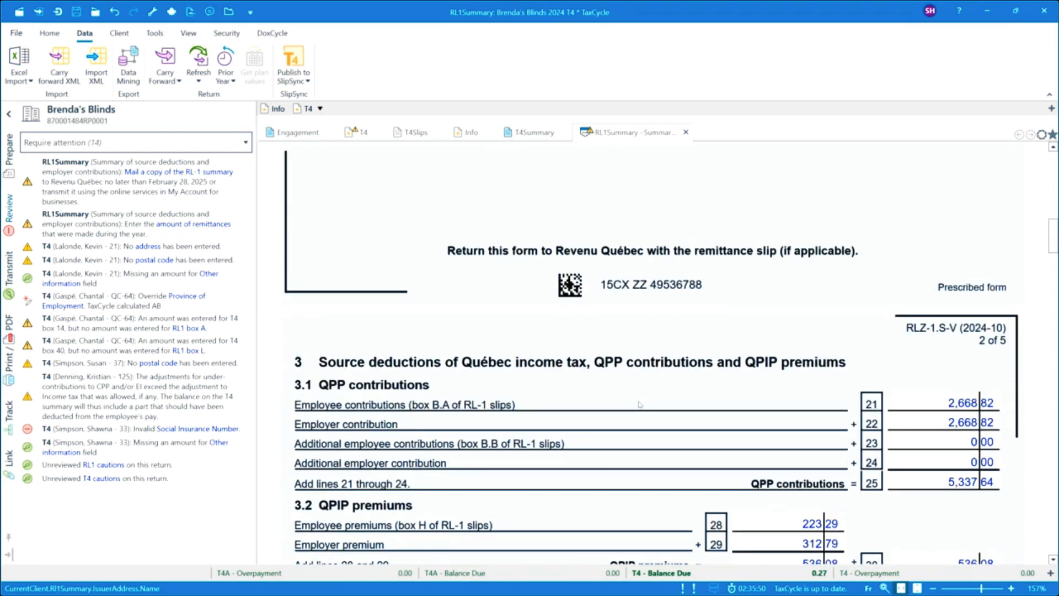
scroll(640, 404, "down", 5)
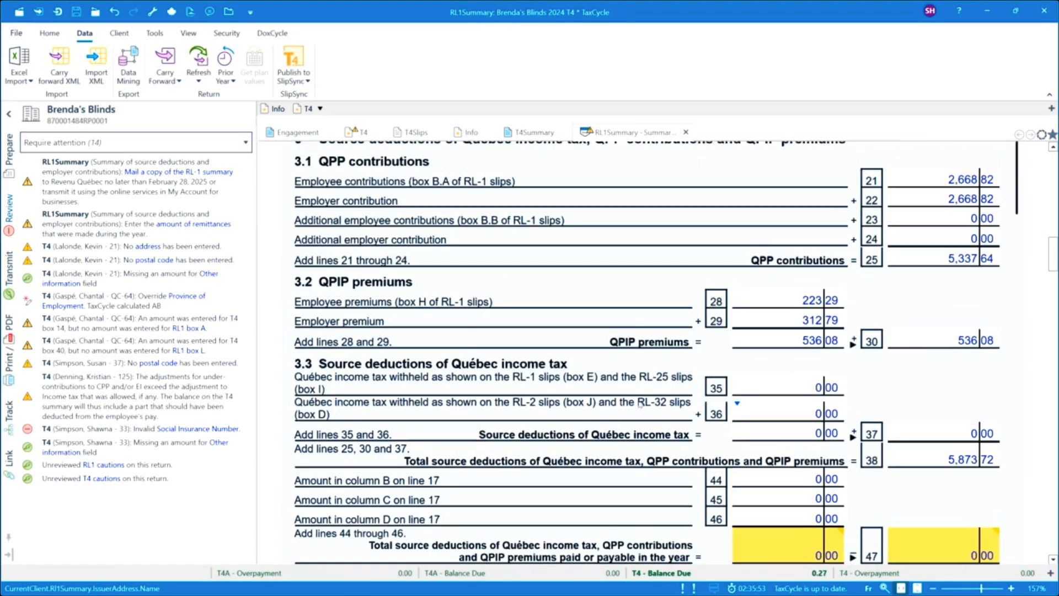
scroll(639, 404, "down", 1)
mouse_move(930, 402)
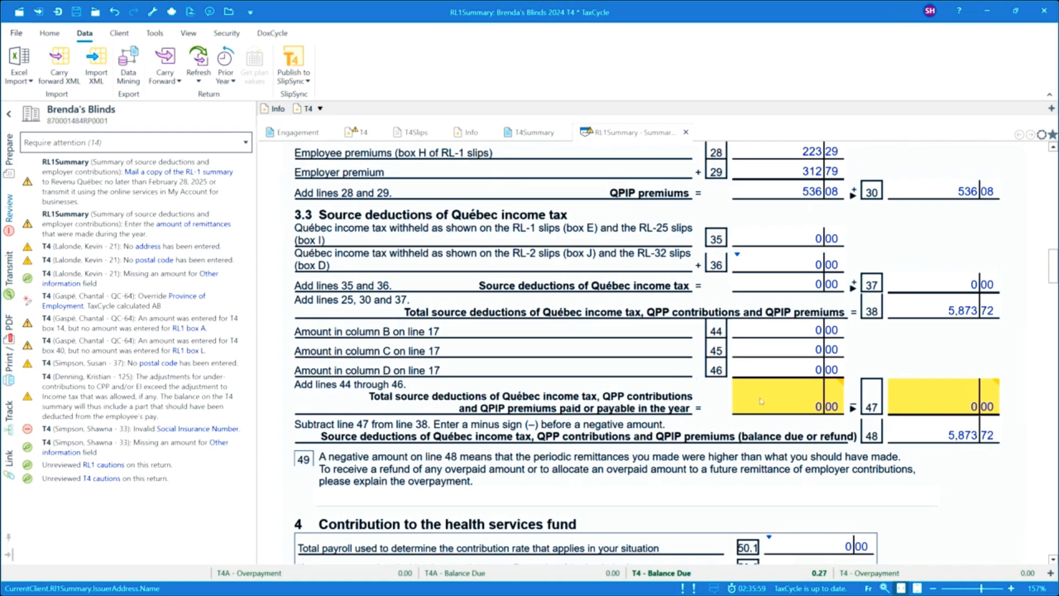
mouse_move(758, 401)
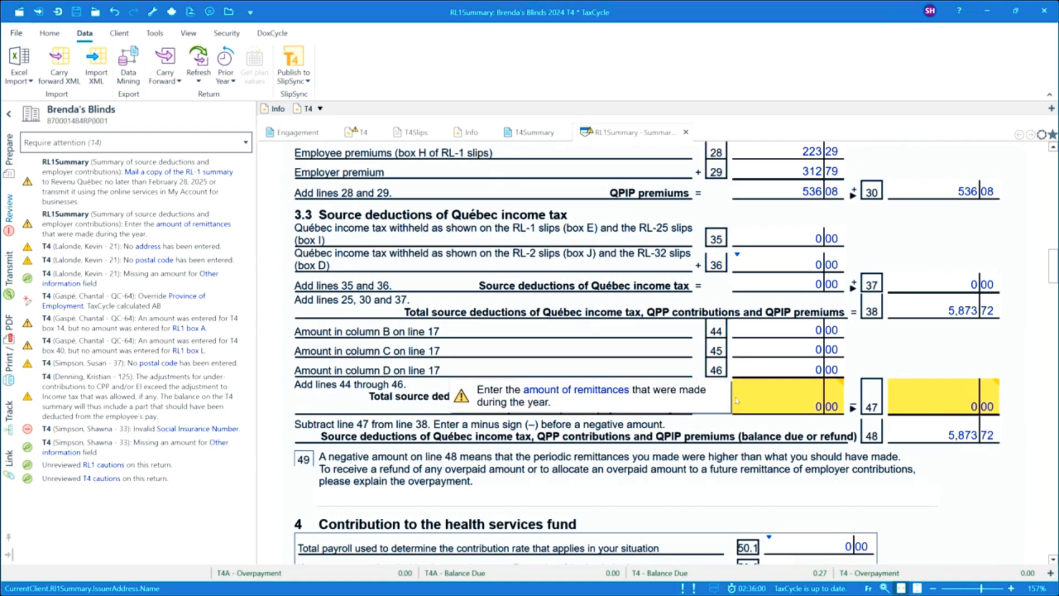
left_click(574, 392)
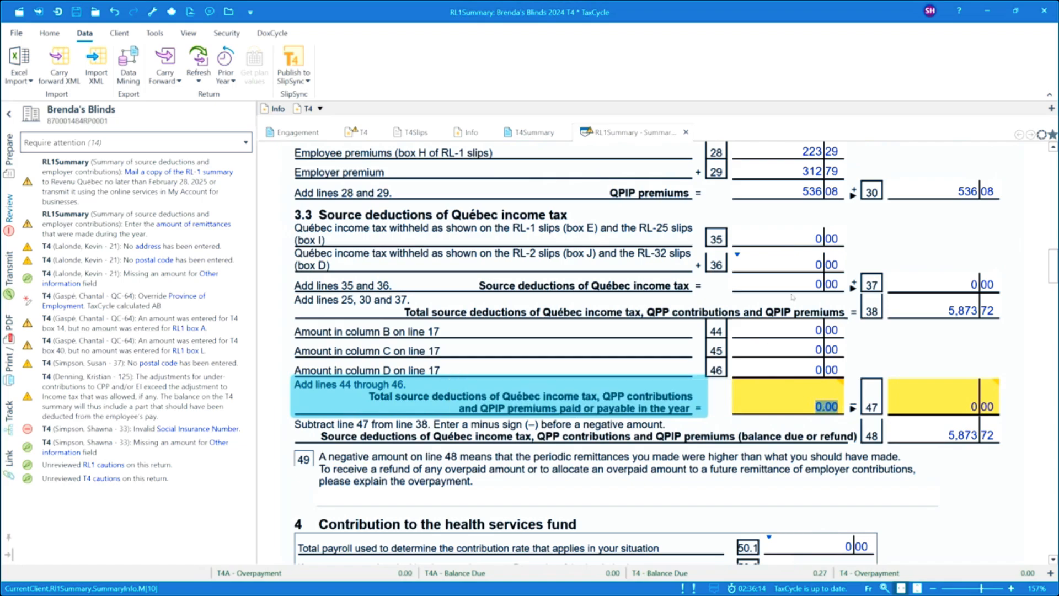
Step: Trace the line 36 amount to box J of the RL2Summary, and close both Quebec summaries
double_click(823, 263)
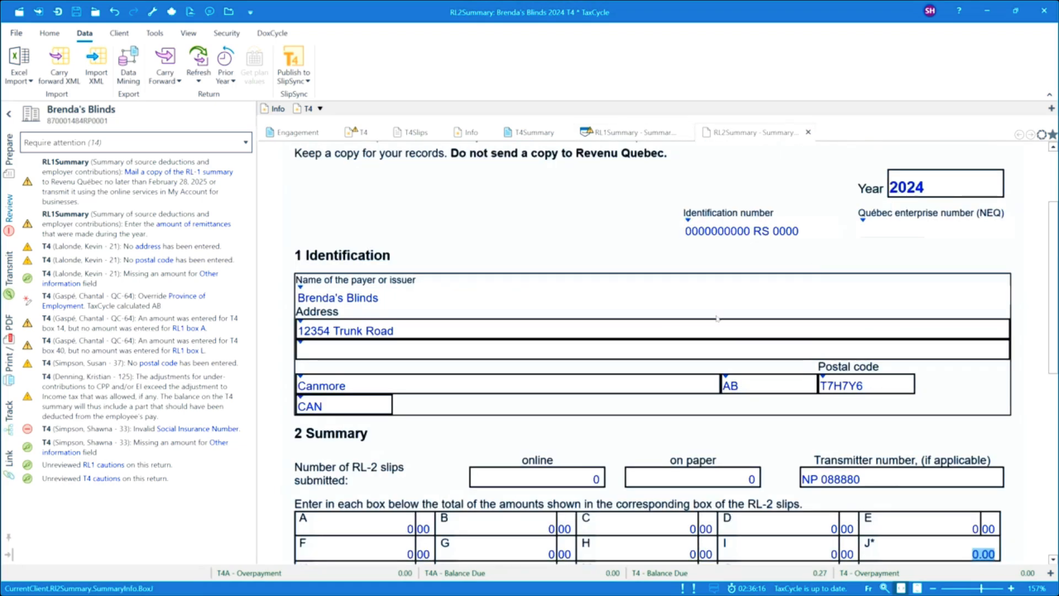
scroll(652, 437, "down", 3)
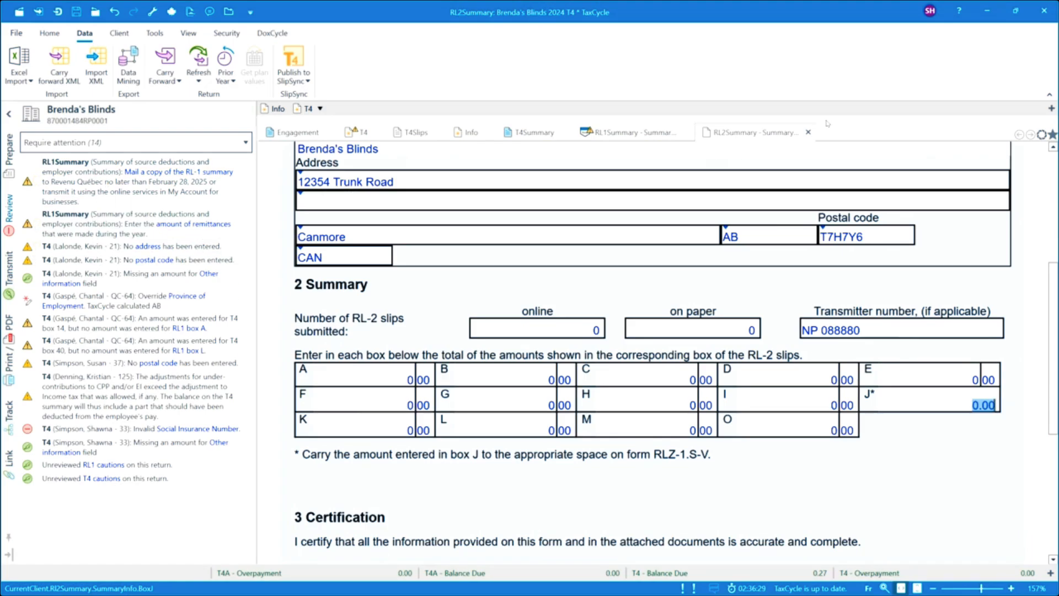
left_click(808, 133)
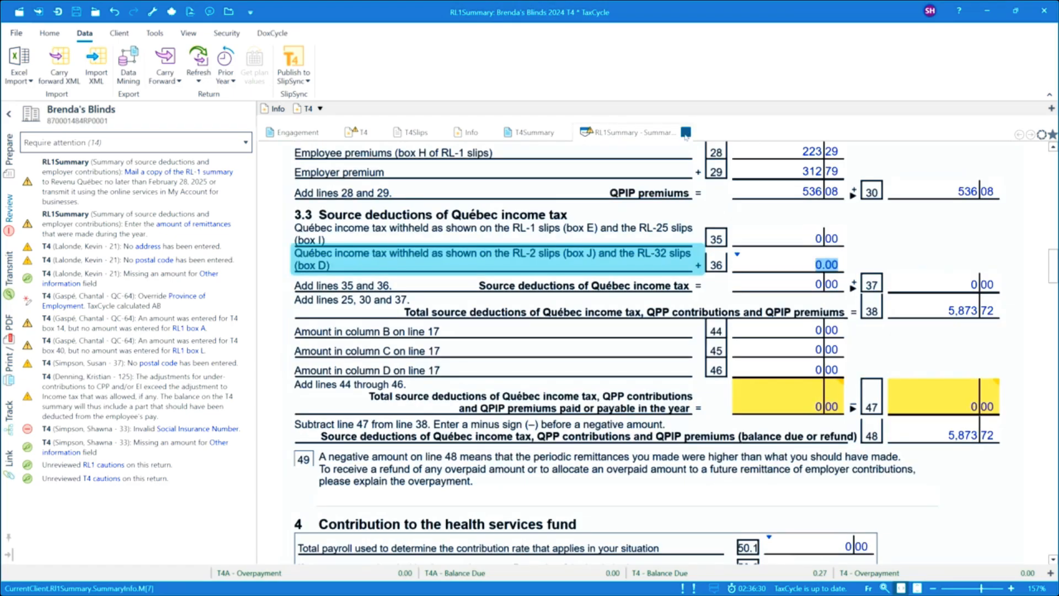
left_click(686, 132)
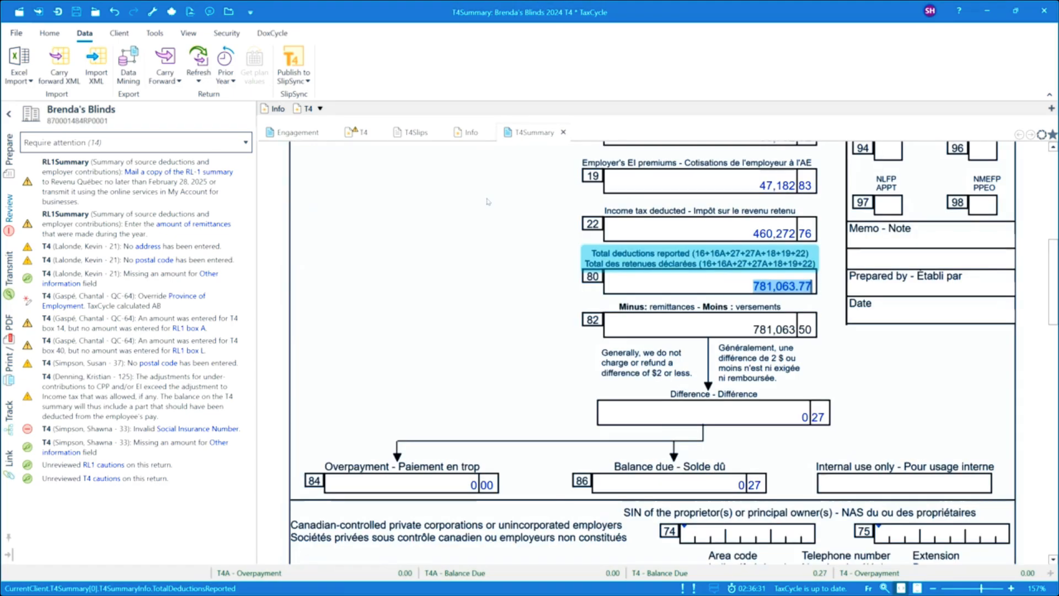
Step: Fill in the employee's missing street address and postal code on T4 slip 6 of 42, starting from the address message
left_click(147, 248)
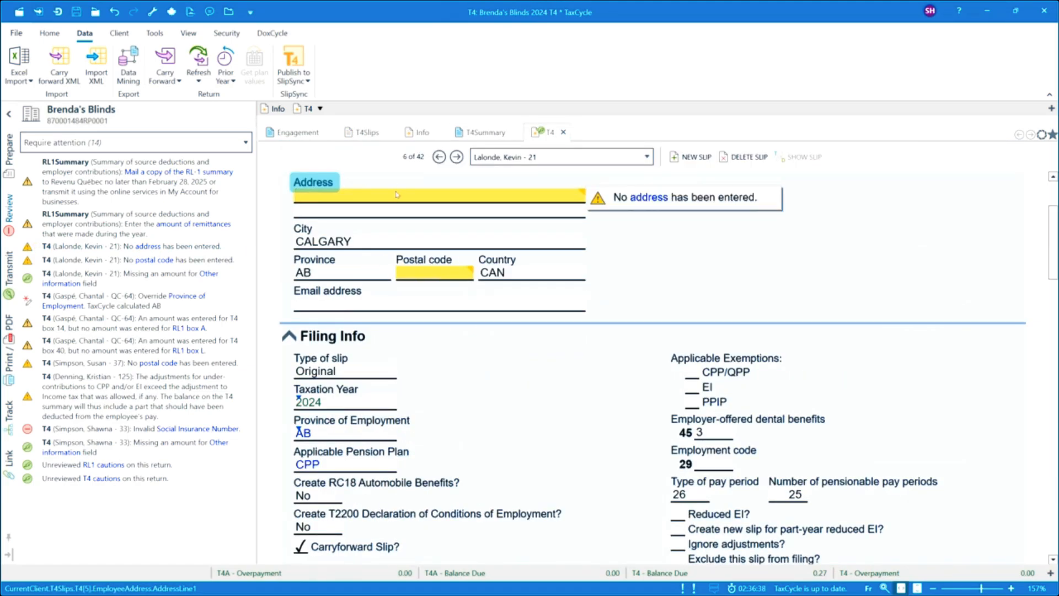
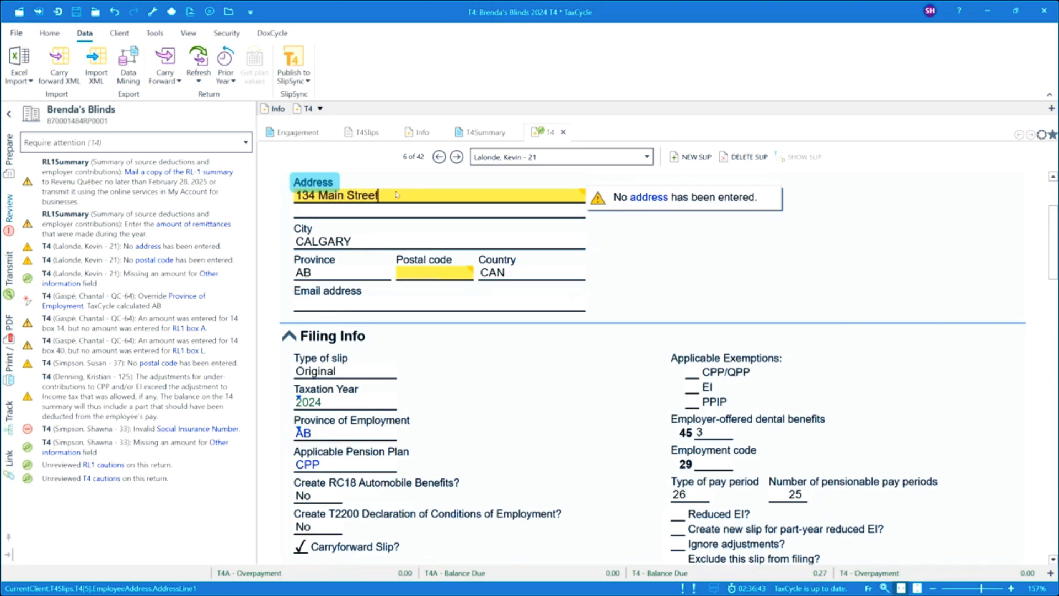
left_click(435, 274)
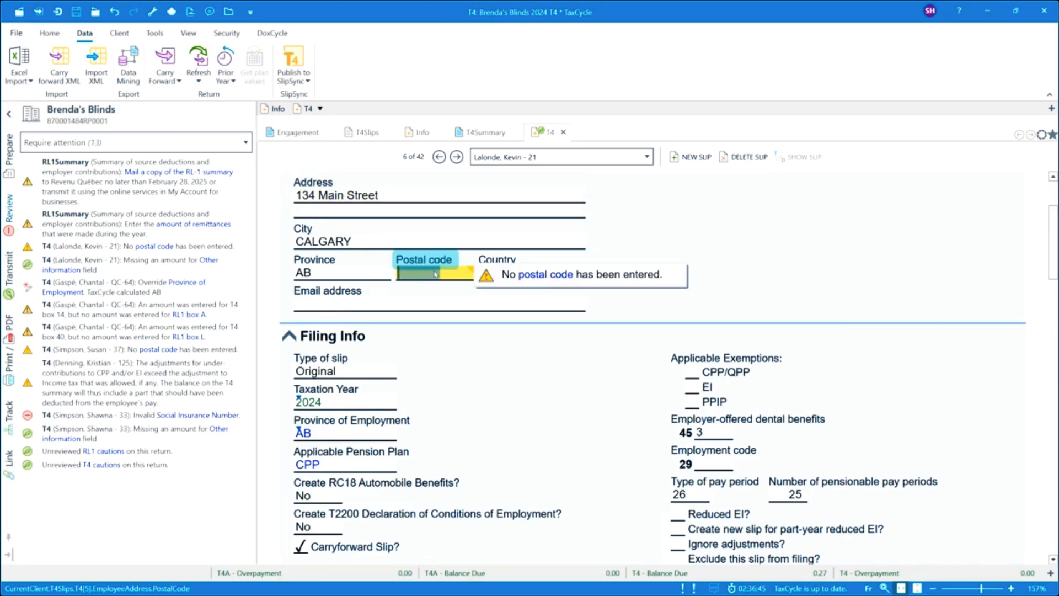
type("T2P 1")
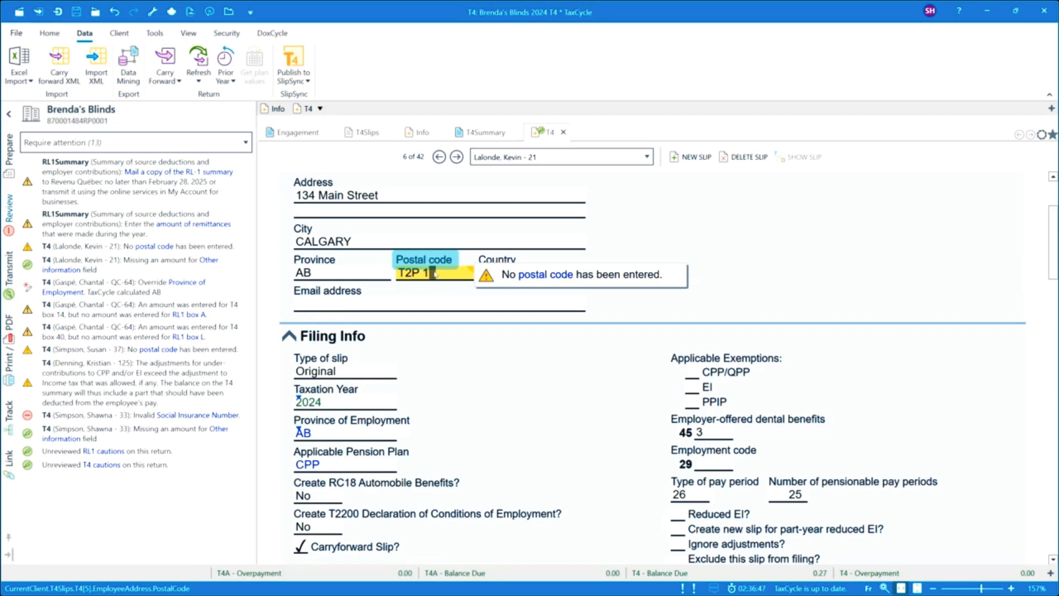
type("M9")
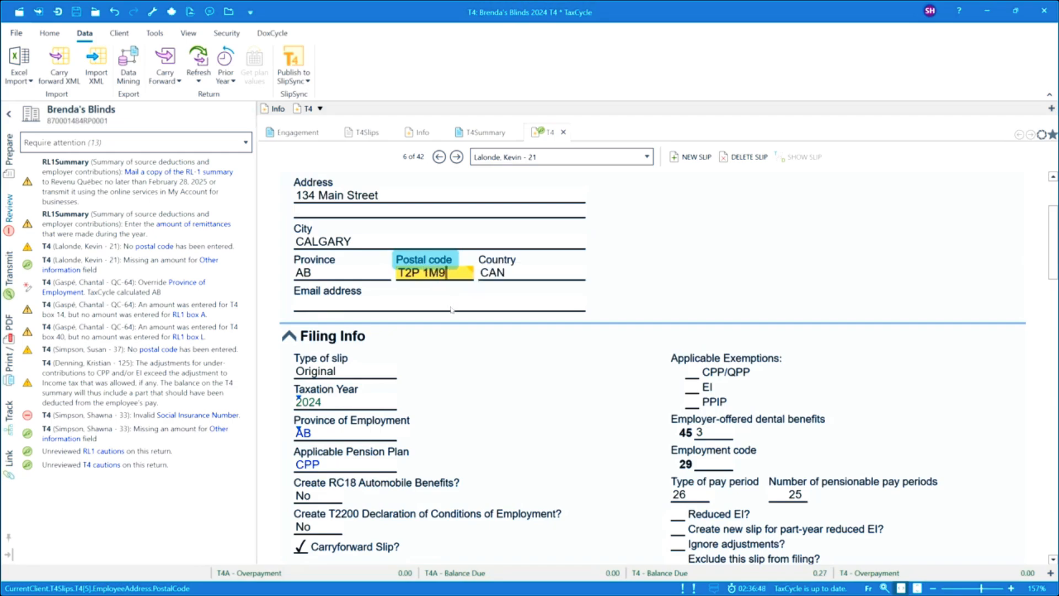
key("Tab")
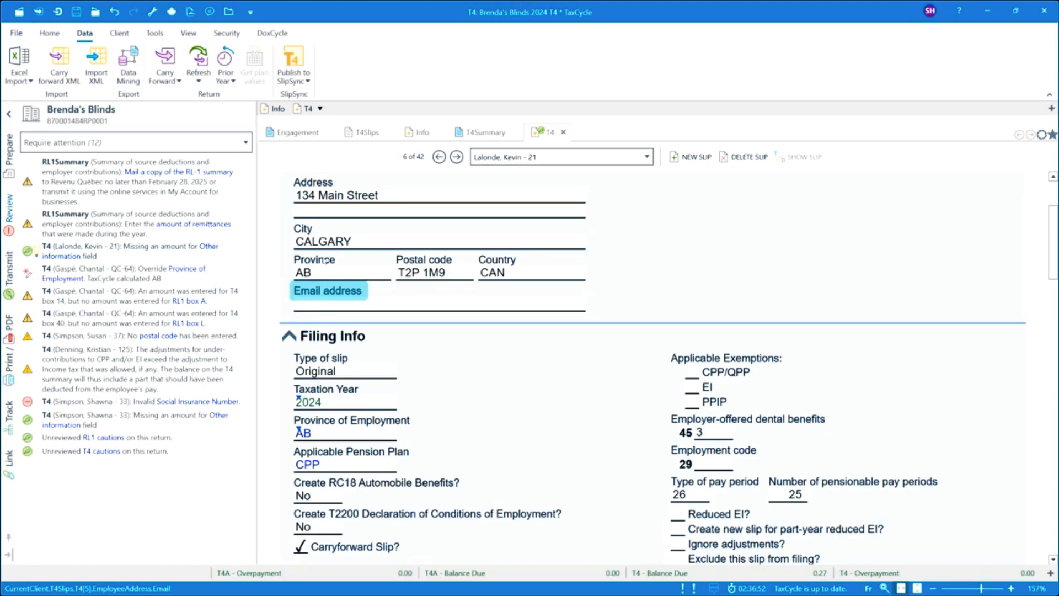
Step: Remove code 40, Other taxable allowances and benefits, from the Other information line of T4 slip 6
scroll(642, 414, "down", 3)
scroll(643, 414, "down", 3)
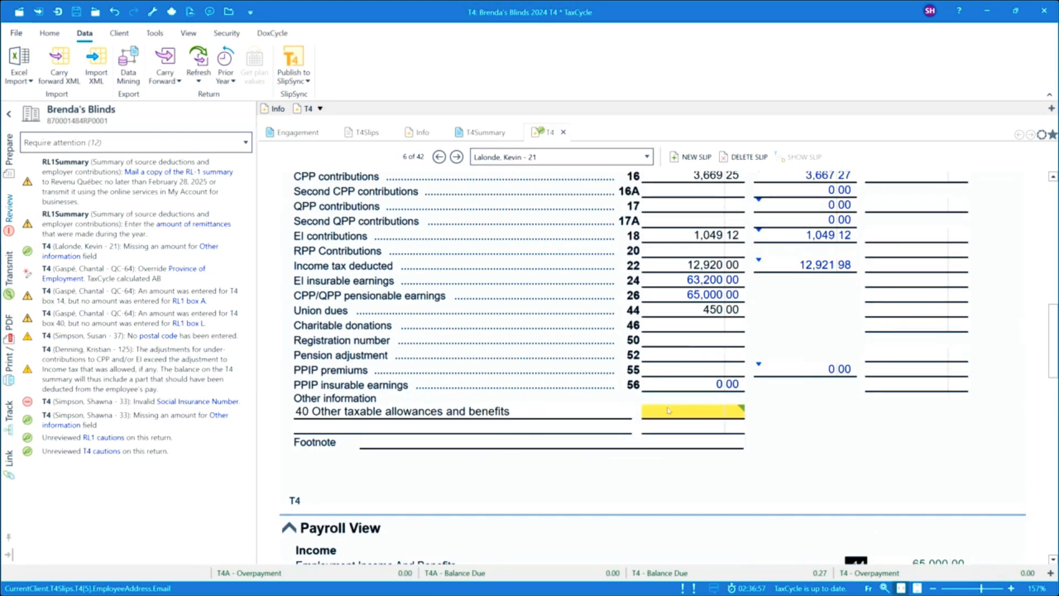
left_click(677, 409)
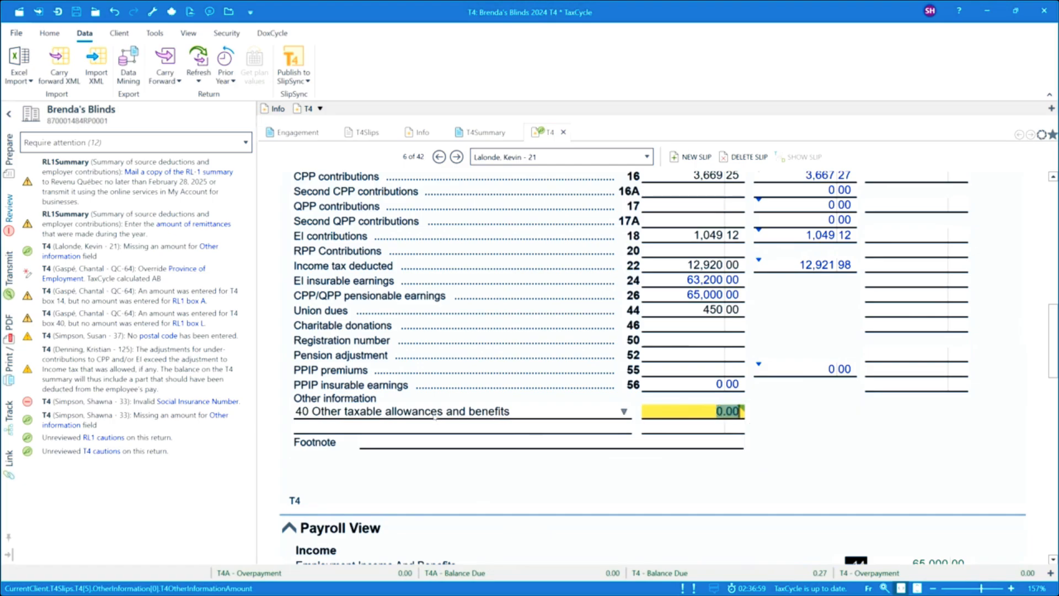
left_click(435, 415)
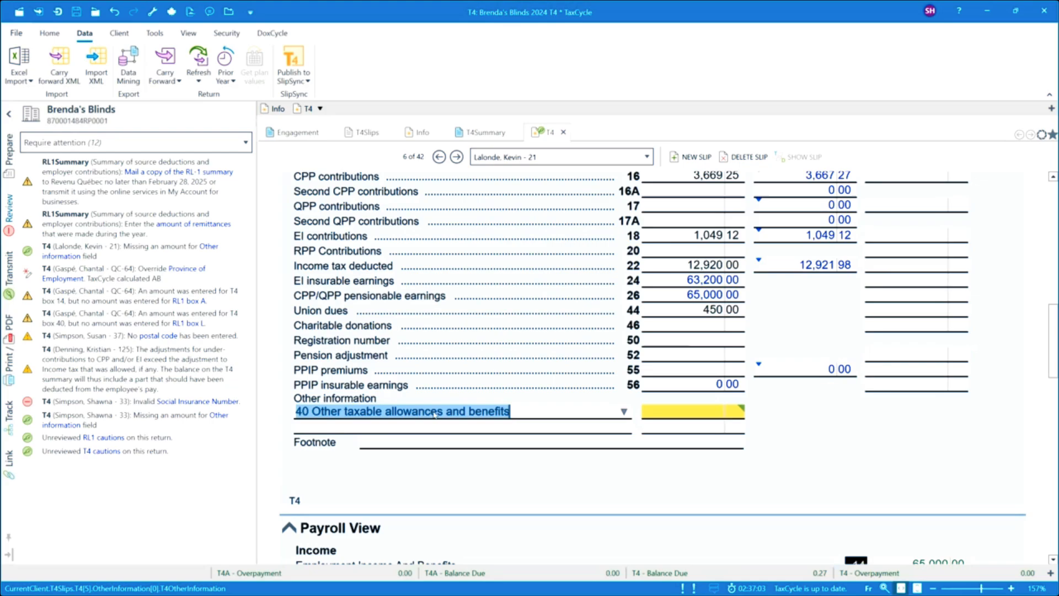
key("Delete")
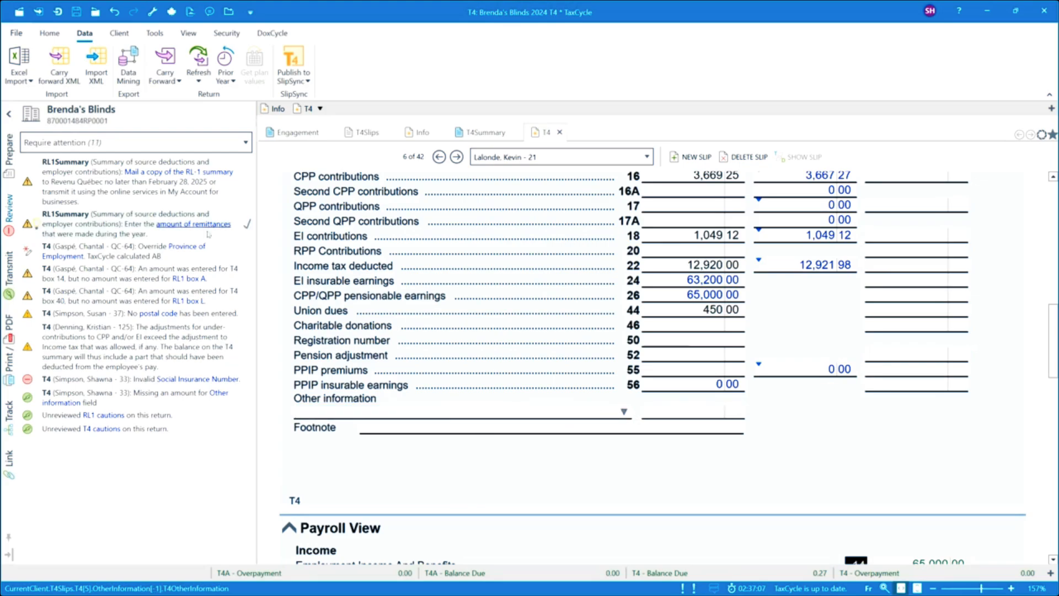
Step: Sign off the Province of Employment override message for the Quebec employee's T4 slip
left_click(150, 257)
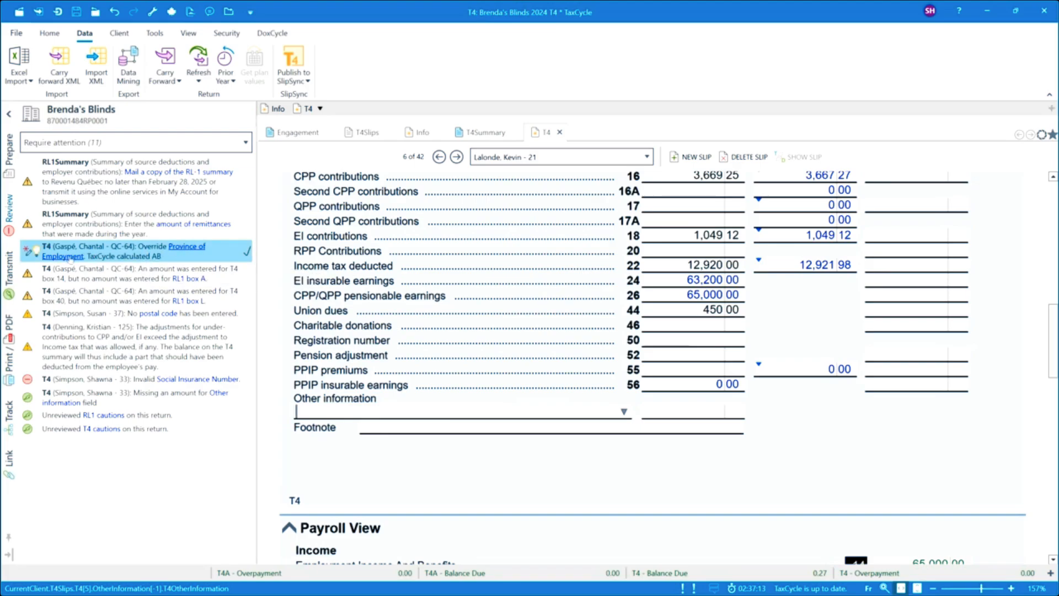
left_click(247, 253)
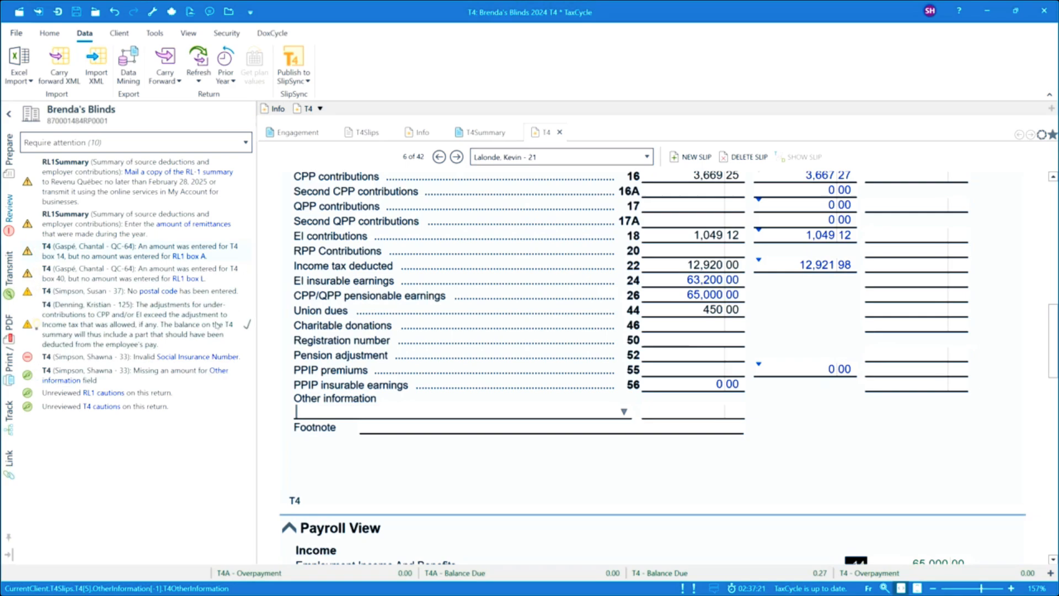
Step: Resolve the RL1 box A message on T4 slip 7 of 42 by accepting the suggested T4 box 14 amount, 45,050.25
left_click(187, 257)
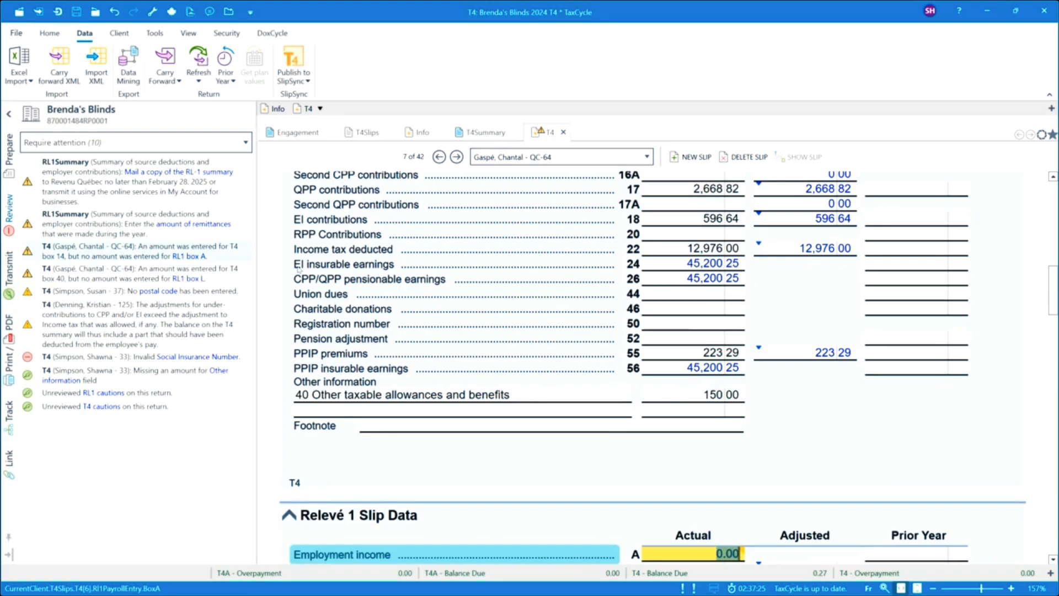
scroll(537, 381, "down", 3)
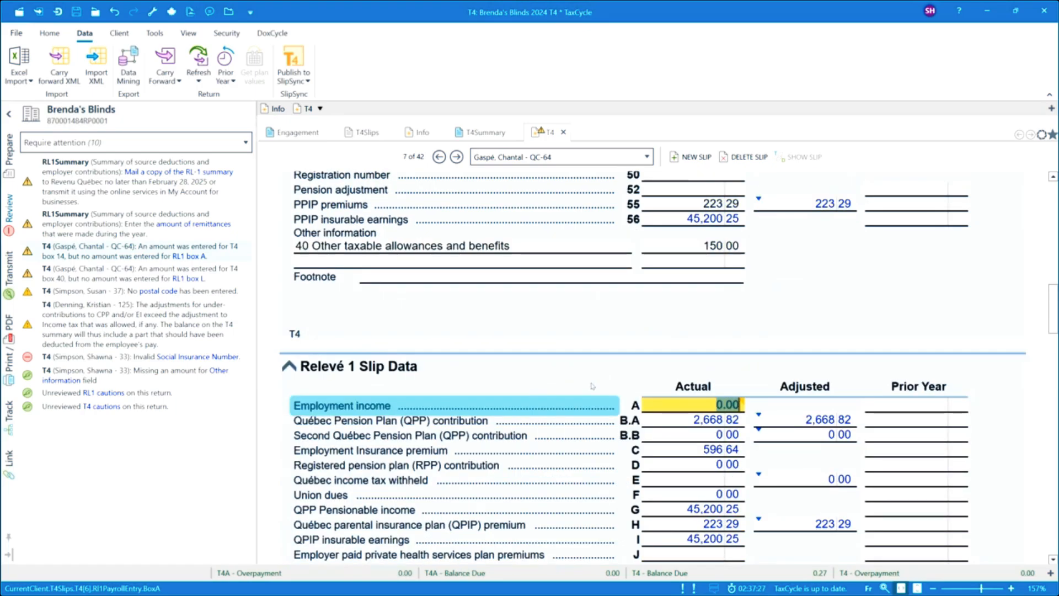
scroll(481, 371, "down", 3)
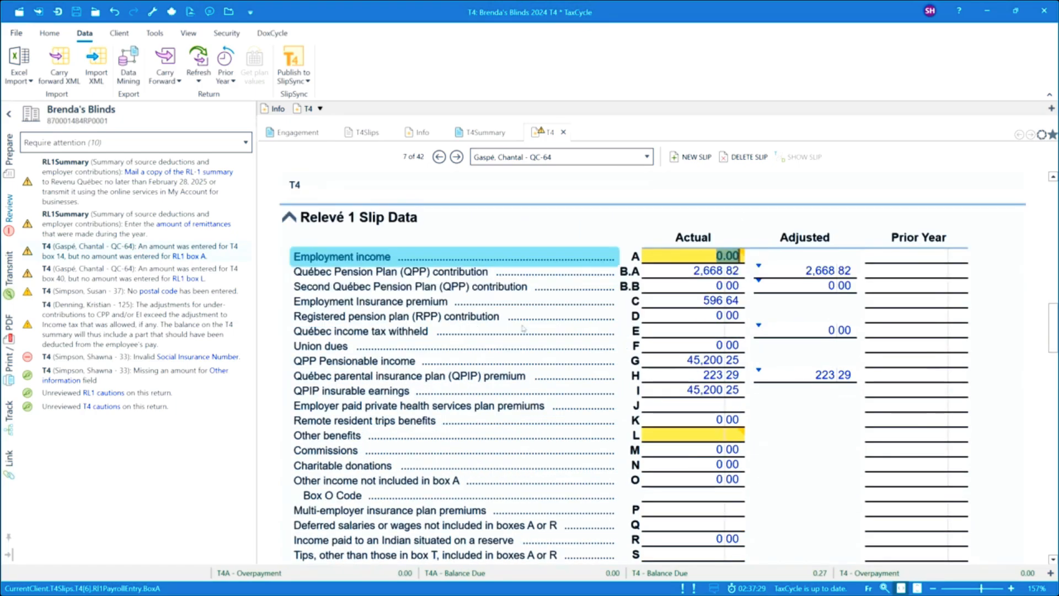
mouse_move(674, 257)
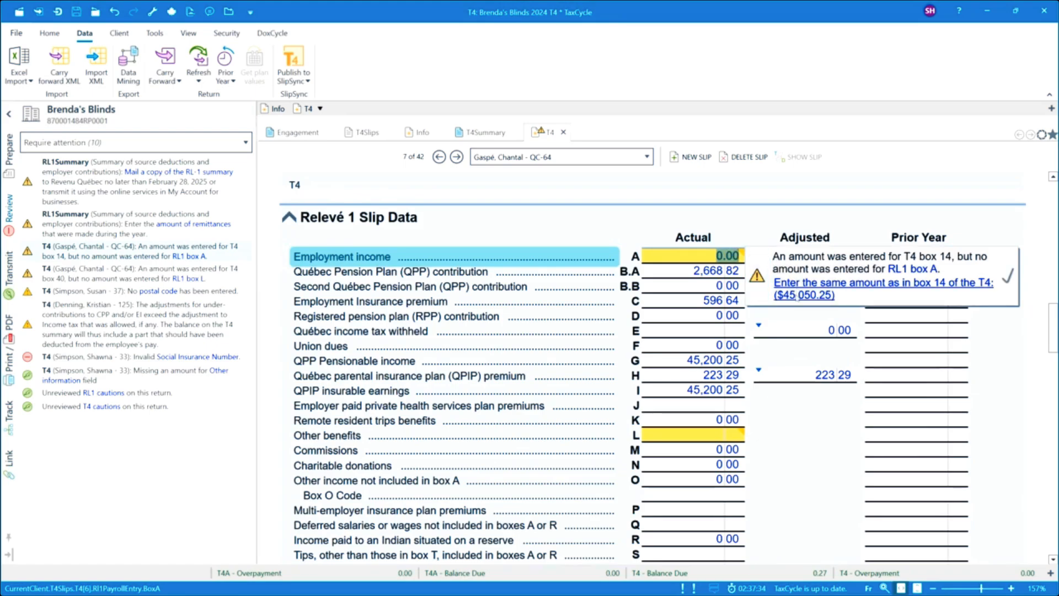
left_click(798, 295)
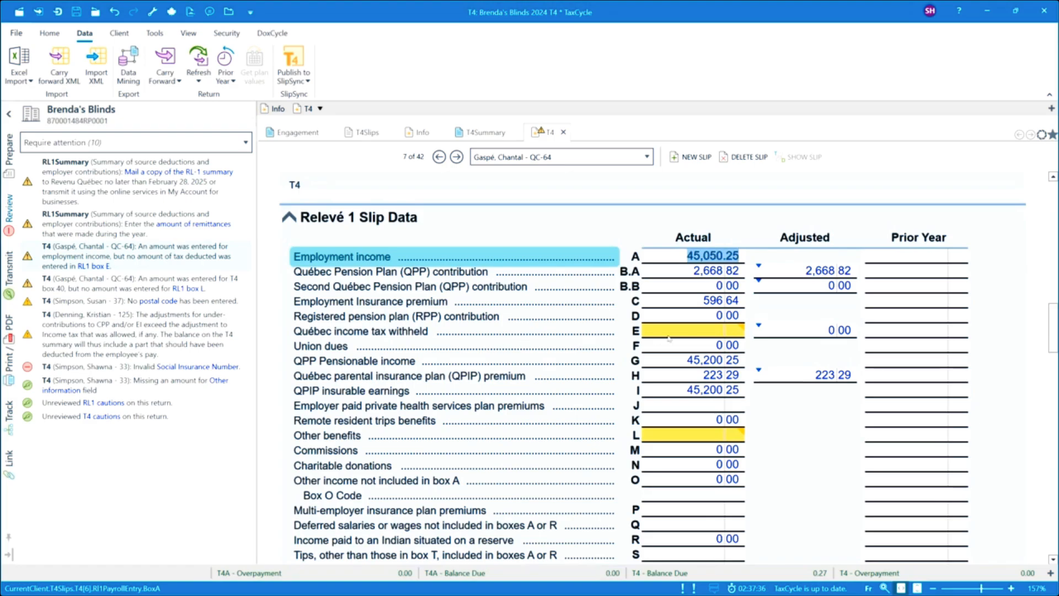
Step: Set Québec income tax withheld in box E of the Relevé 1 slip data to 5,326.00
left_click(688, 332)
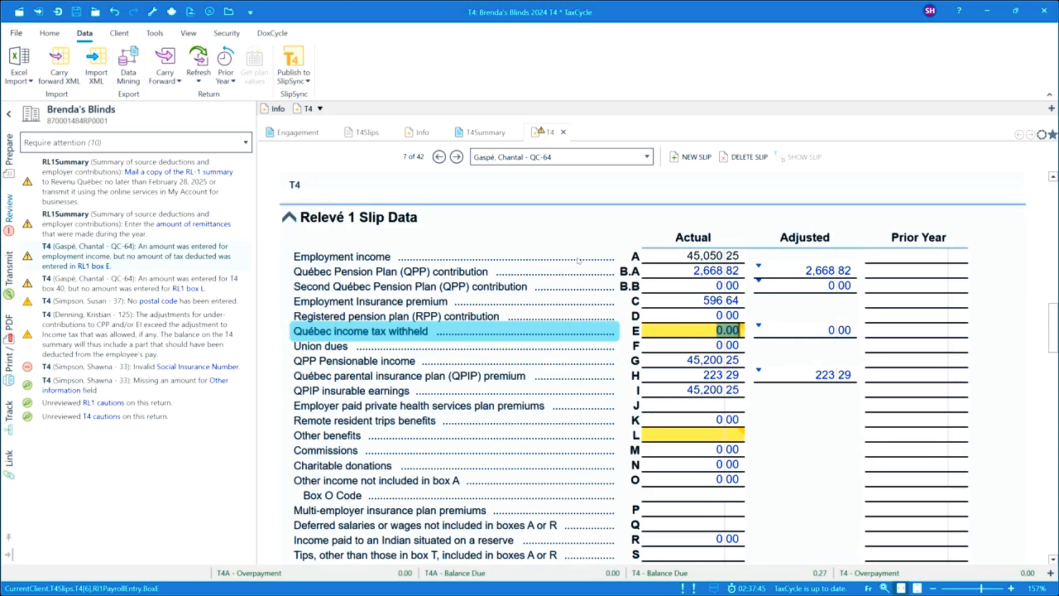
type("5,326.00")
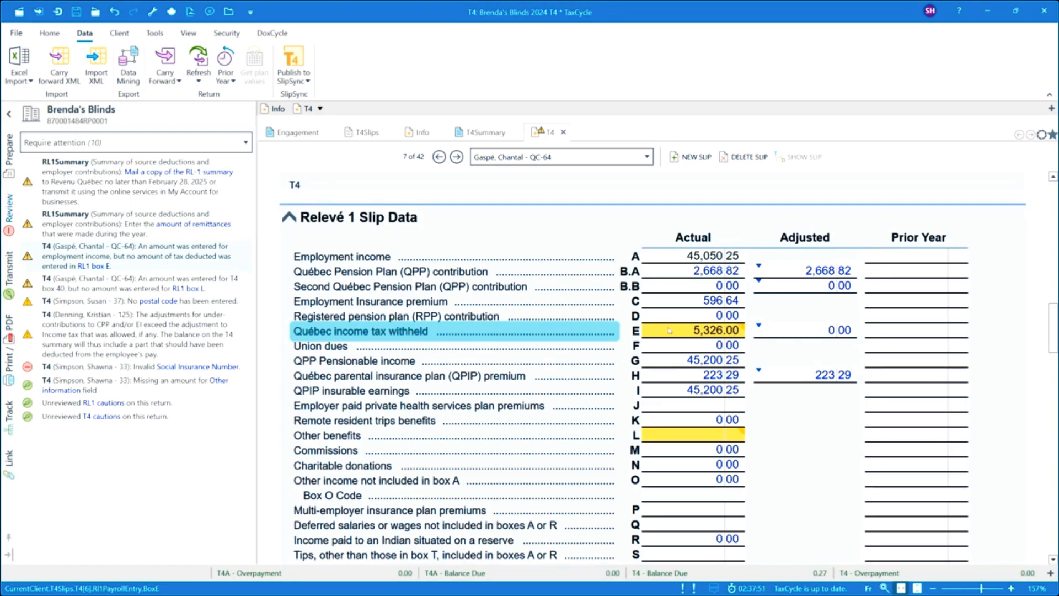
key("Tab")
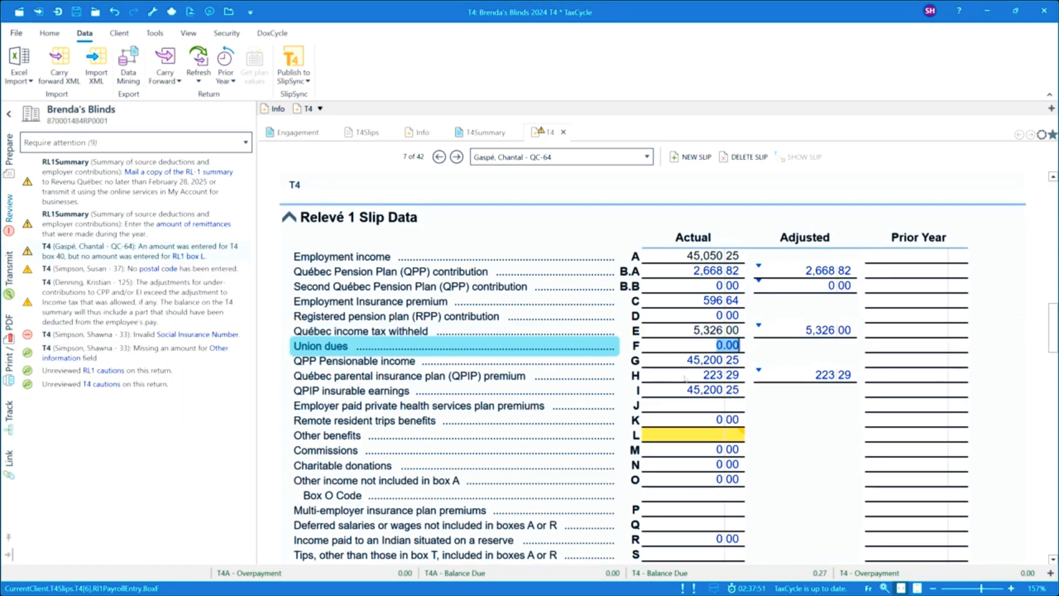
Step: Set Other benefits in box L of the Relevé 1 slip data to 150.00 on T4 slip 7 of 42
left_click(688, 439)
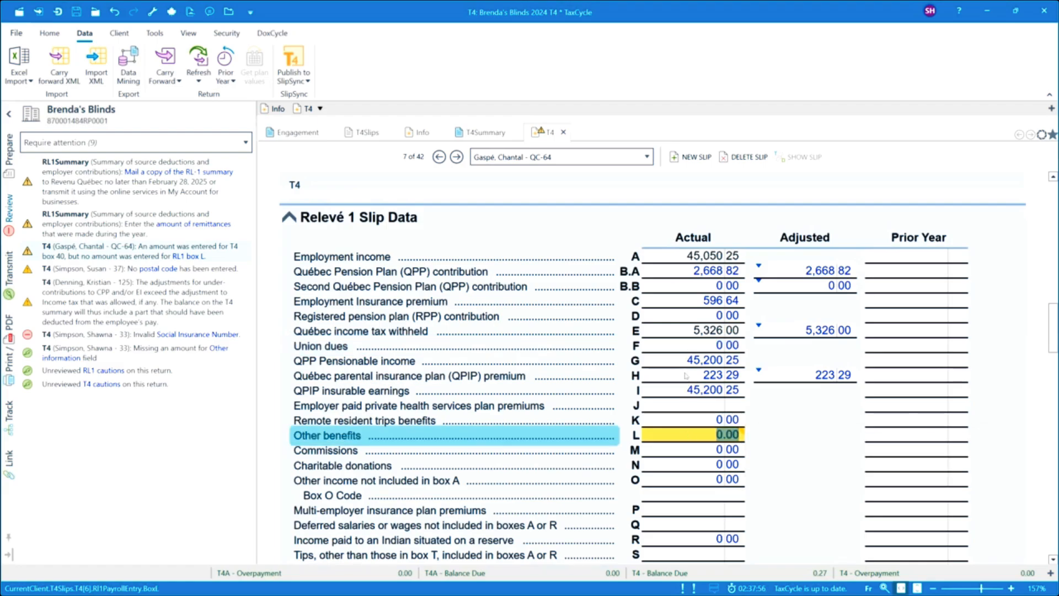
left_click(798, 475)
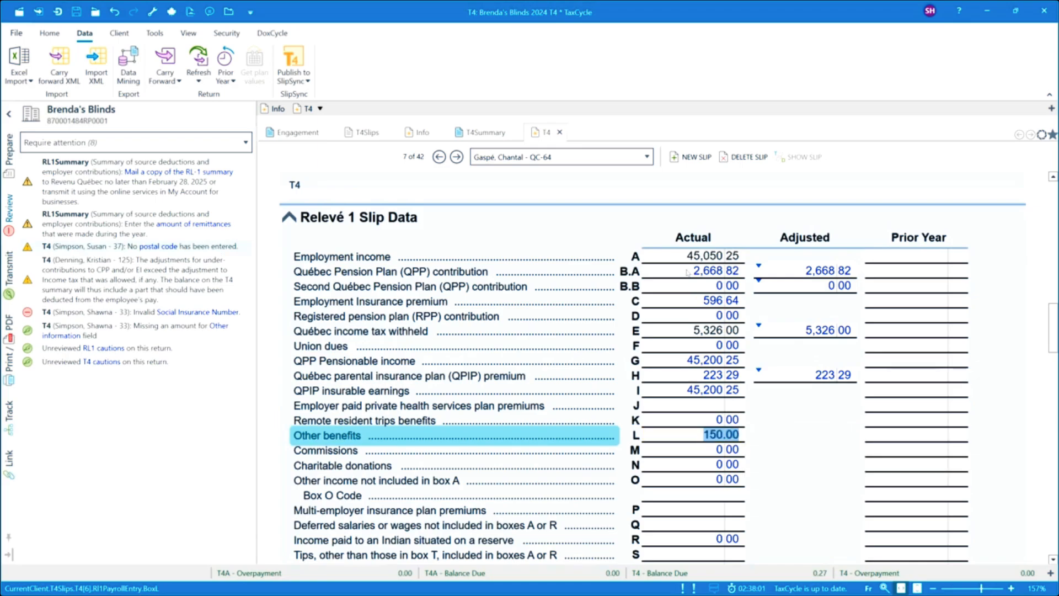
scroll(674, 326, "down", 3)
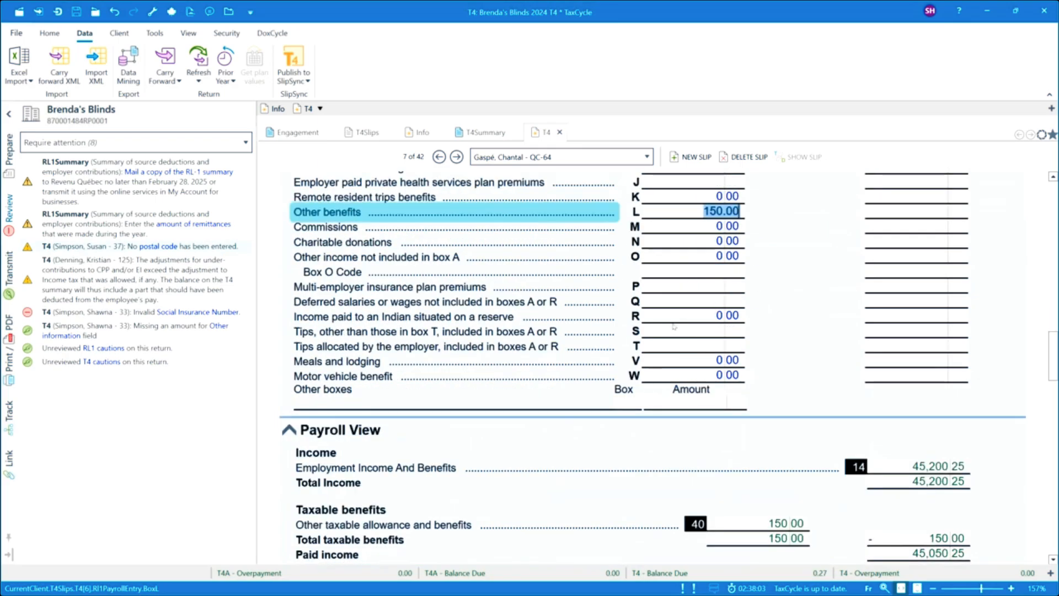
scroll(674, 326, "down", 1)
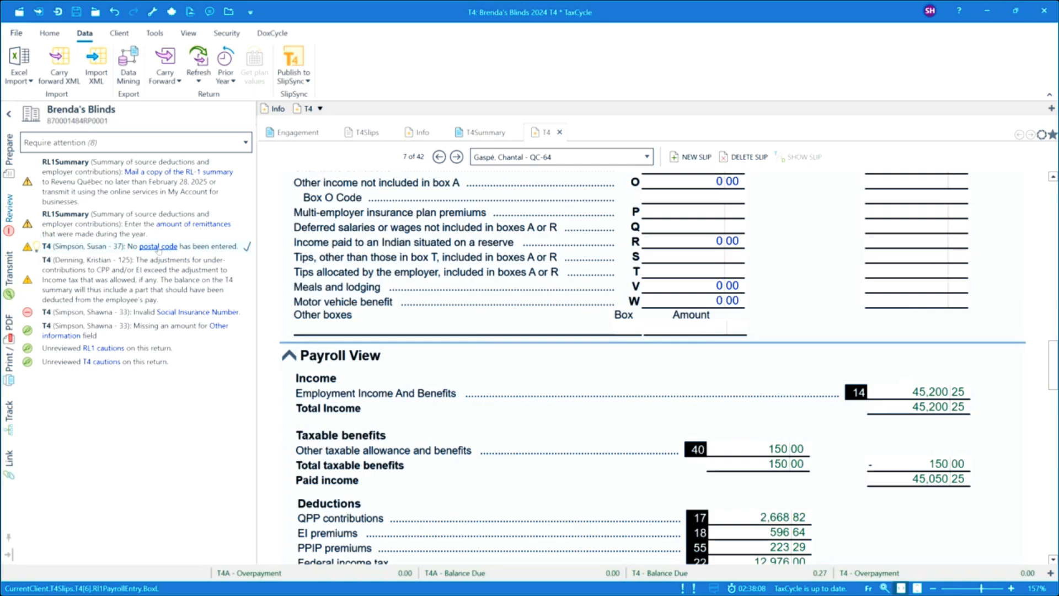
Step: Resolve the missing postal code message by entering the employee's postal code on T4 slip 12 of 42
left_click(158, 247)
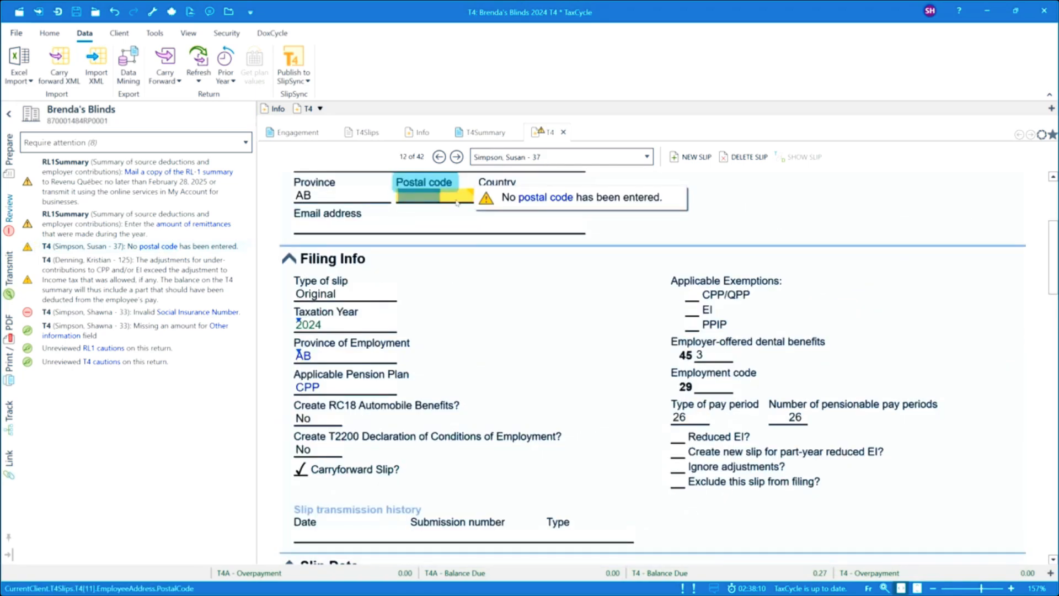
type("T3L 0M8")
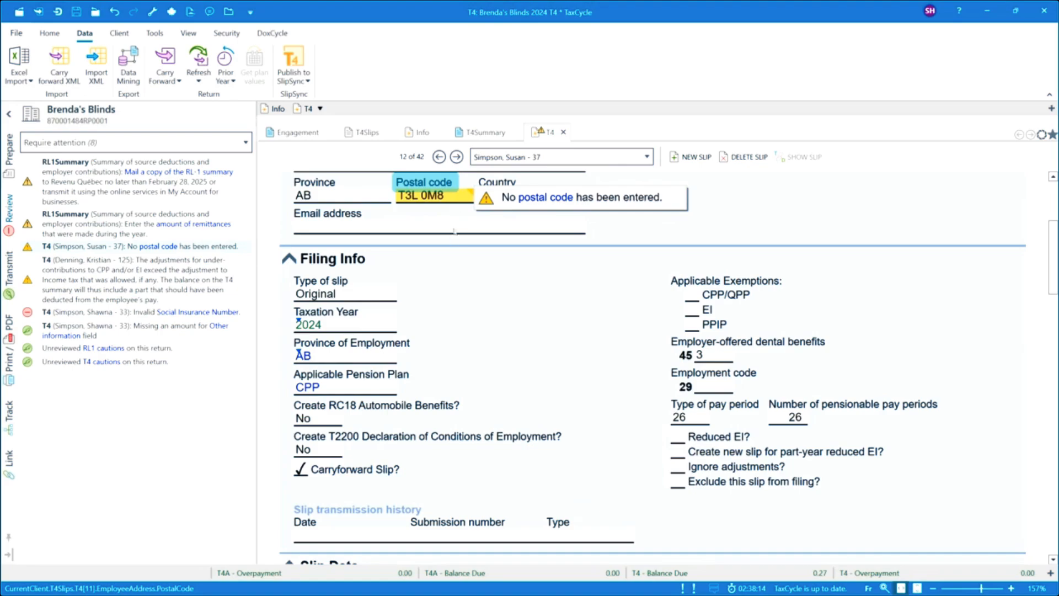
left_click(452, 228)
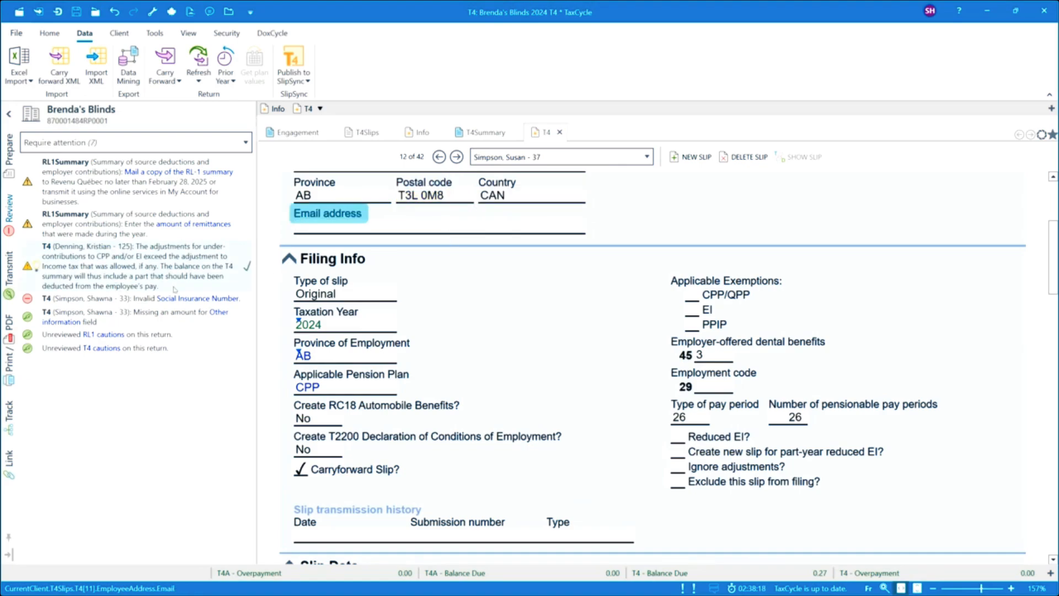
Step: Correct the employee's social insurance number on T4 slip 38 of 42 and delete its code 40 Other information row without an amount
left_click(192, 298)
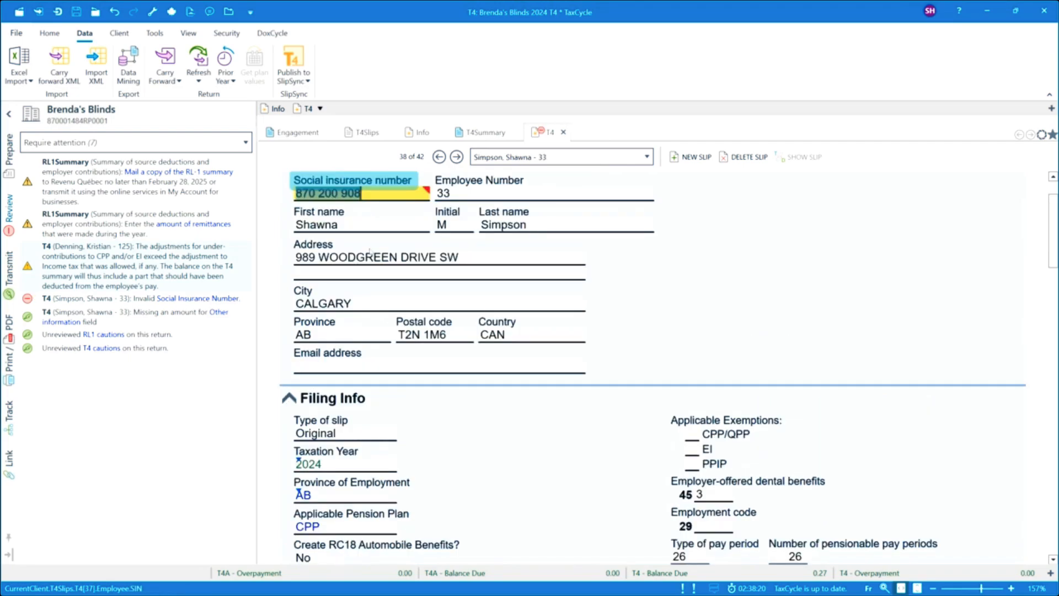
left_click(375, 191)
key("BackSpace")
type("4")
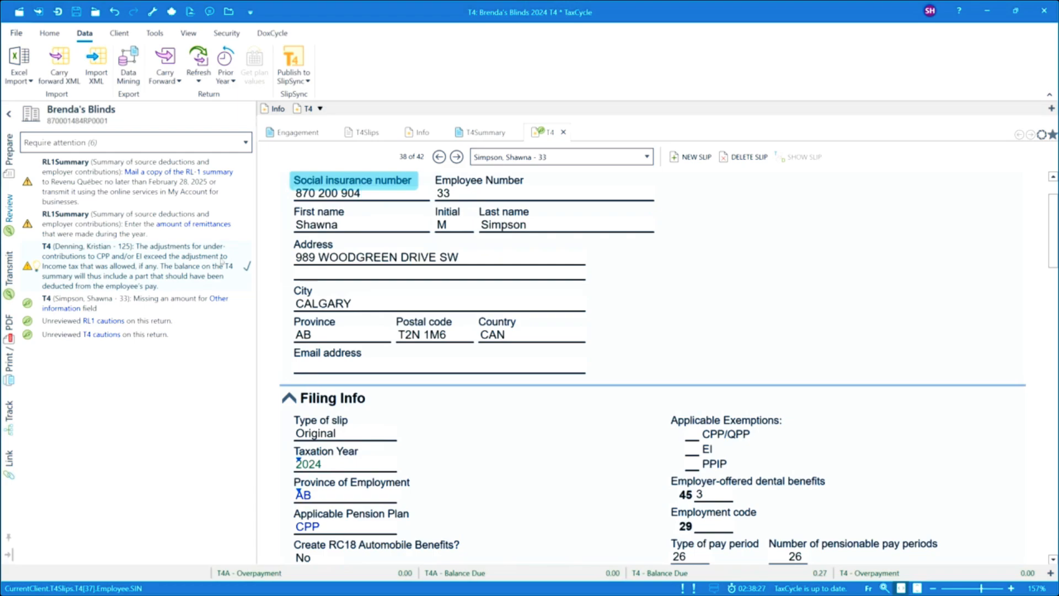
left_click(220, 298)
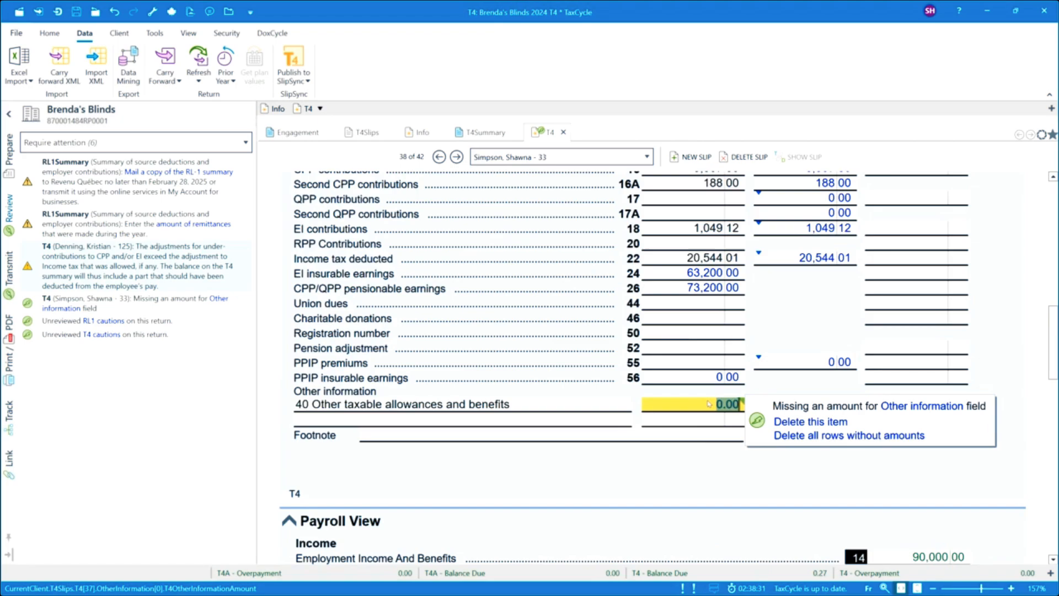
left_click(810, 421)
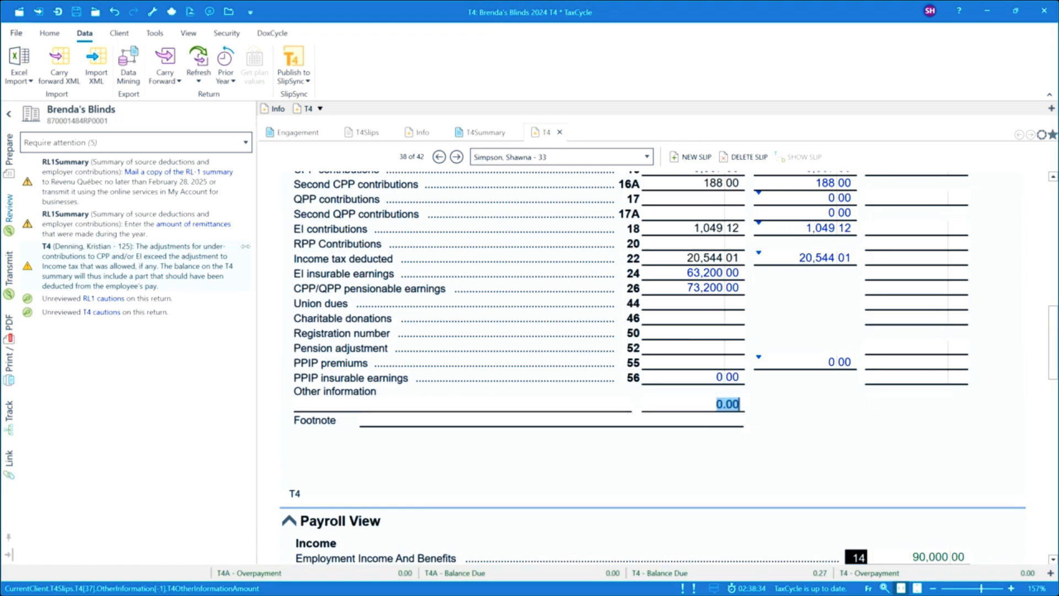
Step: Open T4 slip 27 of 42 and sign off its message about CPP and EI under-contribution adjustments exceeding the income tax adjustment
left_click(187, 244)
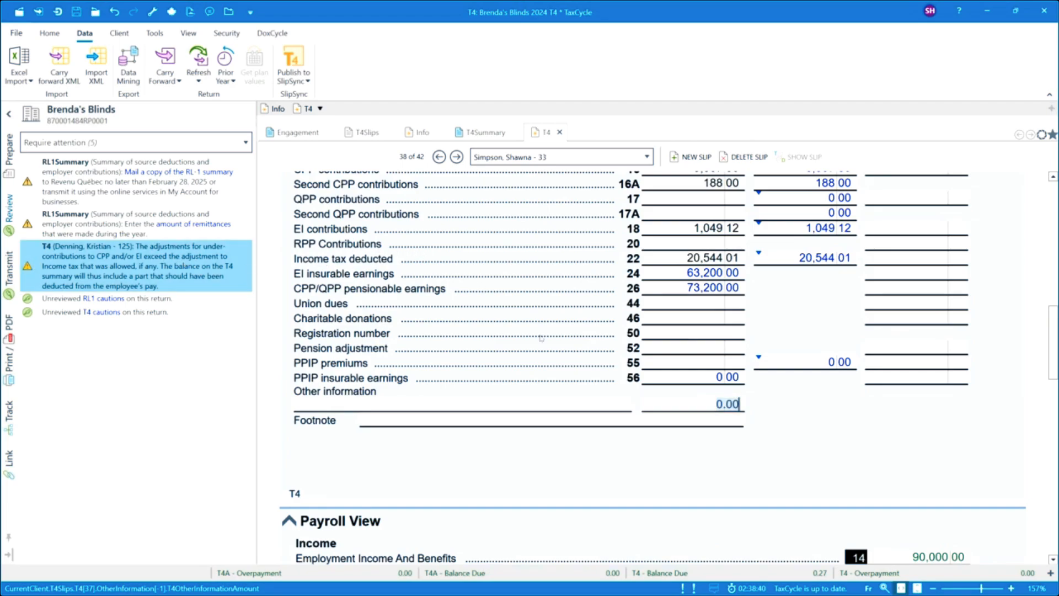
scroll(541, 338, "up", 3)
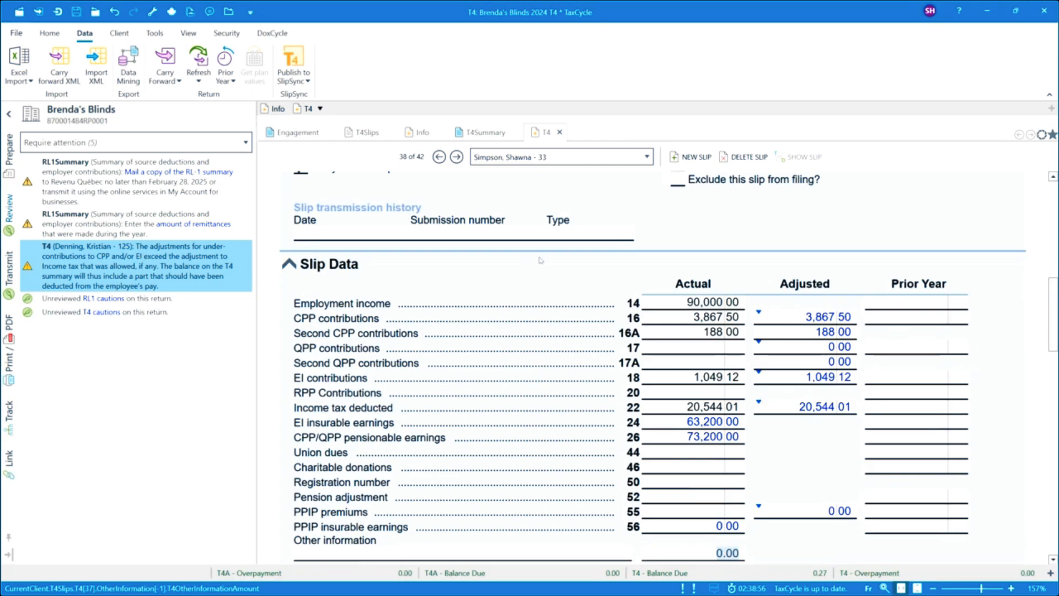
left_click(13, 160)
scroll(146, 228, "up", 5)
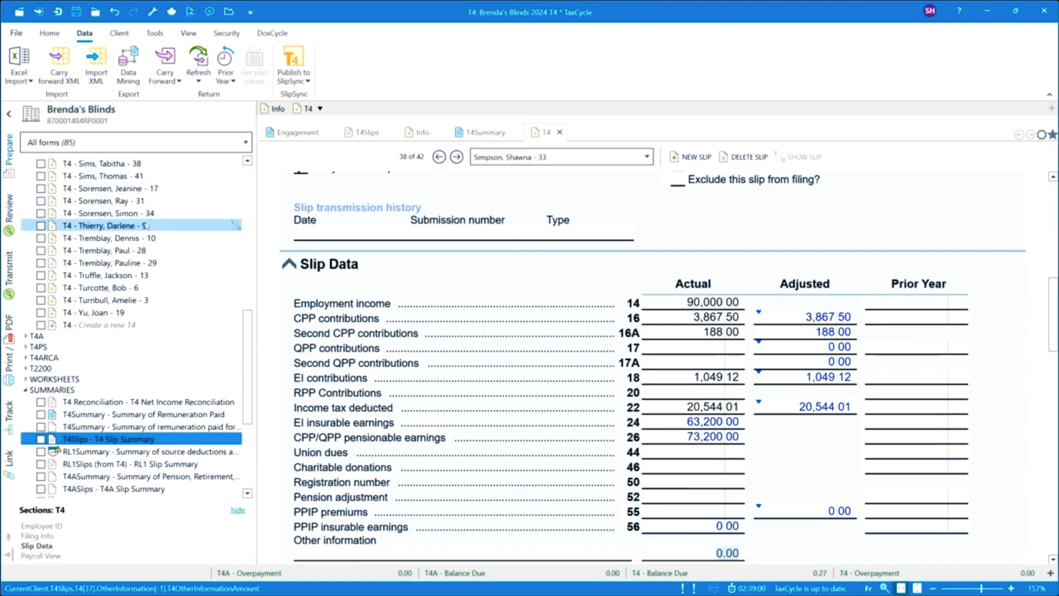
scroll(146, 227, "up", 6)
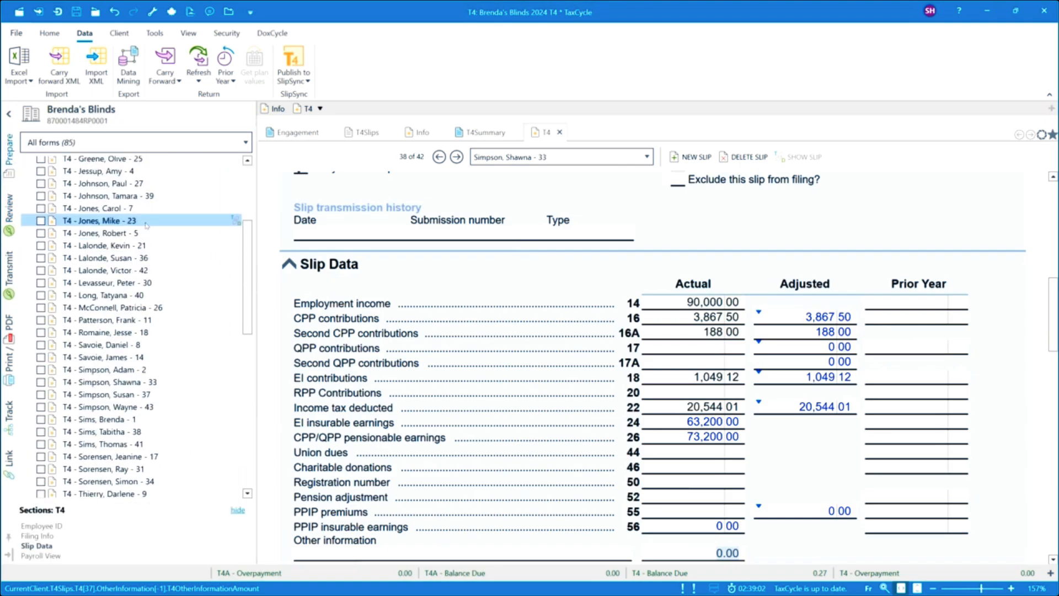
scroll(147, 225, "up", 2)
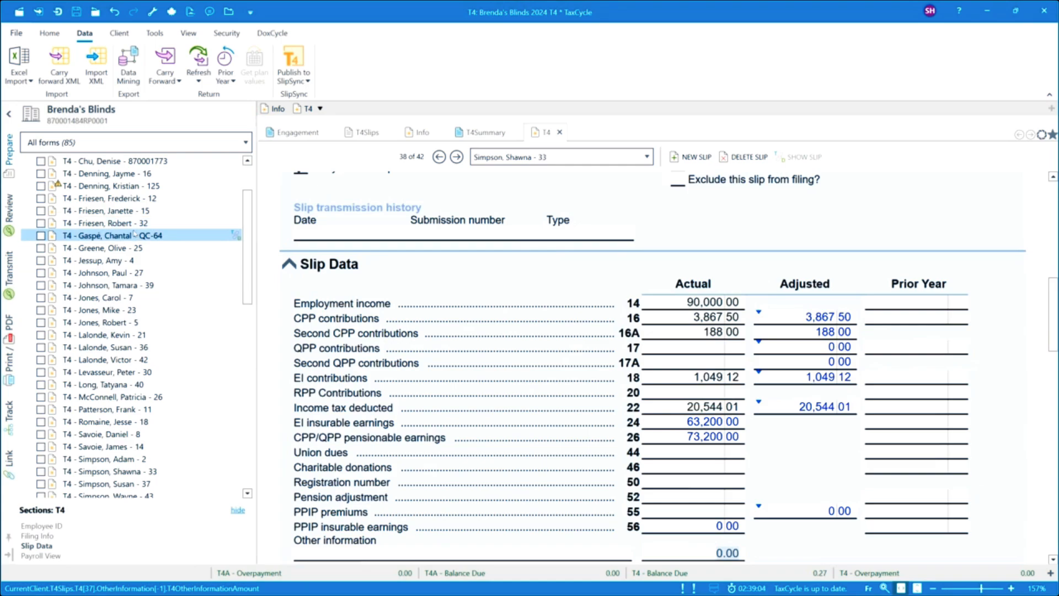
left_click(110, 186)
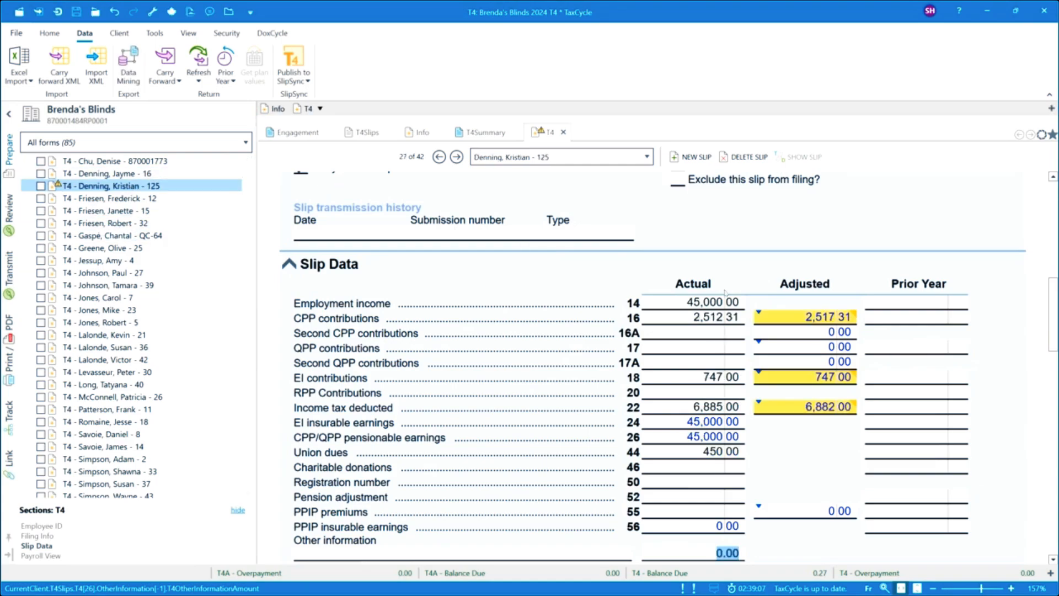
mouse_move(811, 319)
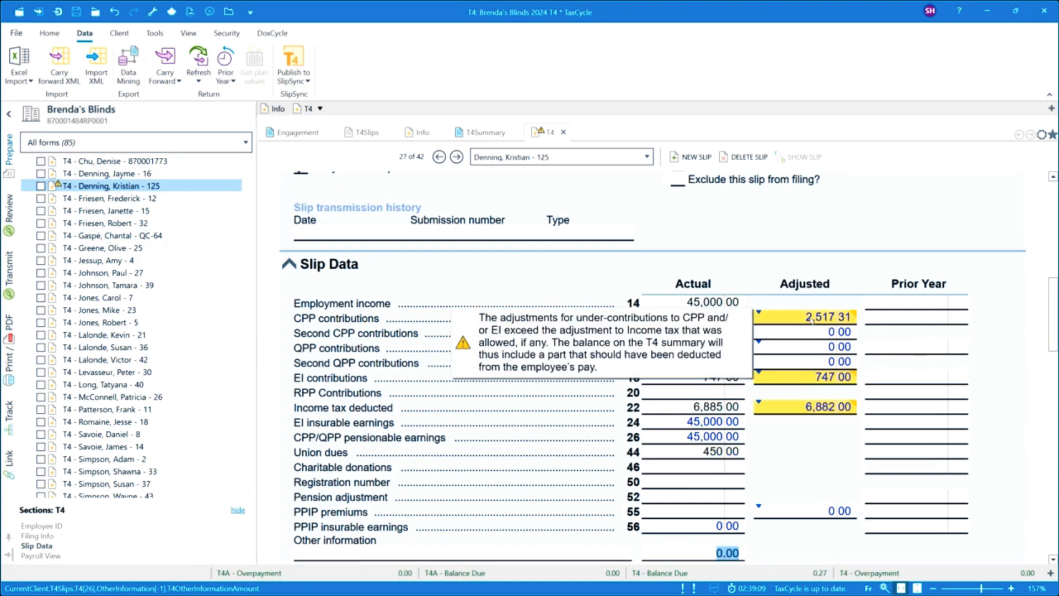
mouse_move(651, 321)
mouse_move(748, 325)
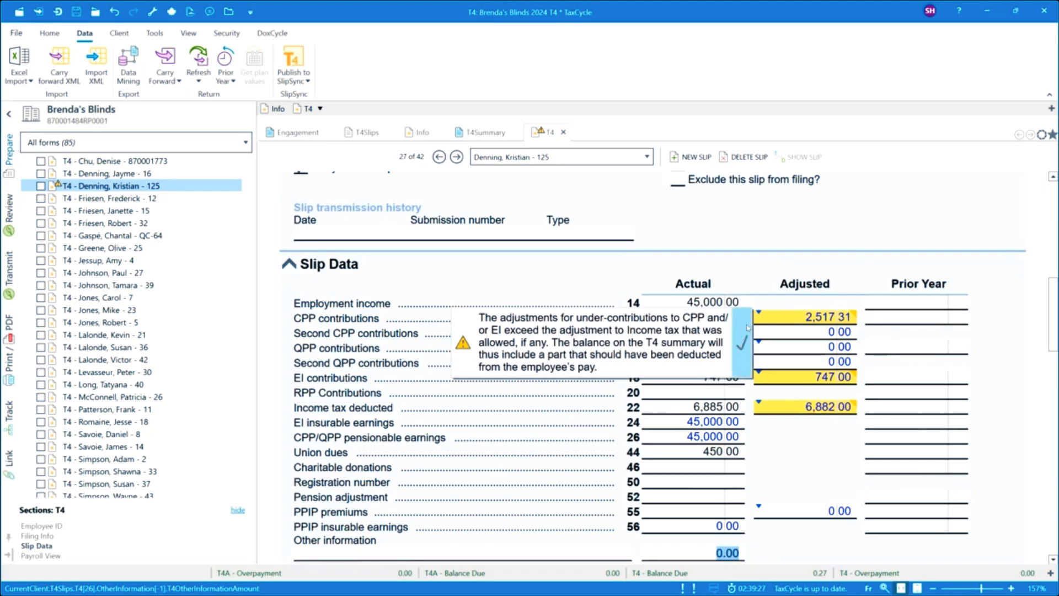
left_click(745, 334)
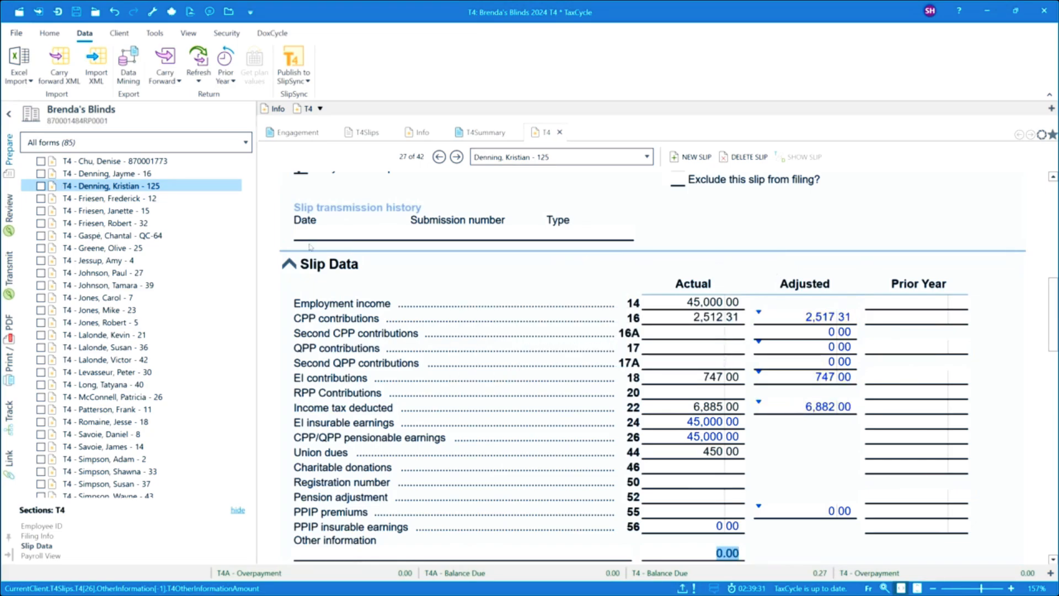
scroll(72, 270, "up", 2)
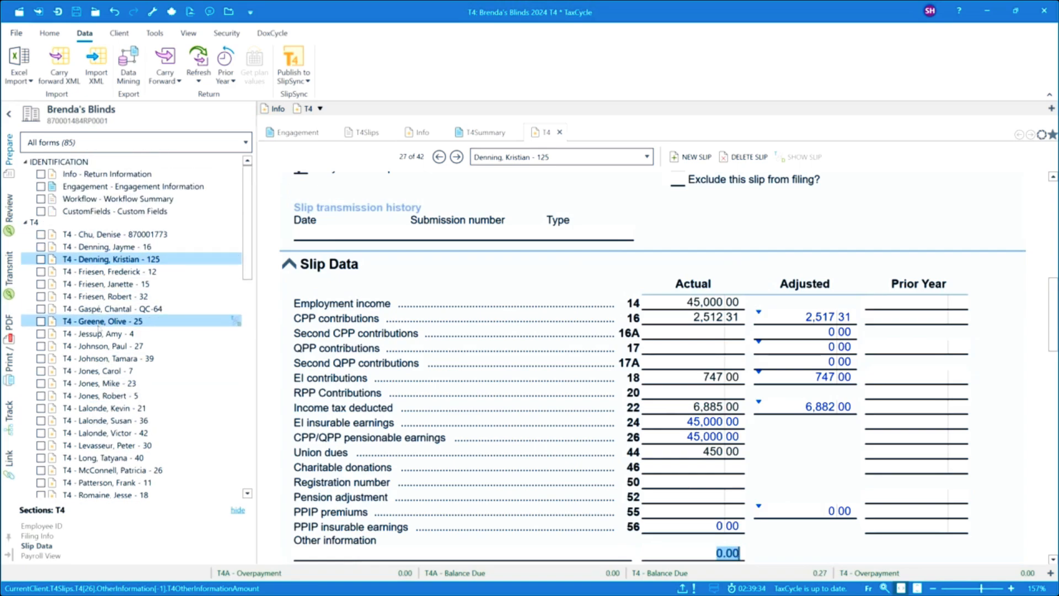
scroll(99, 329, "down", 1)
scroll(99, 329, "down", 6)
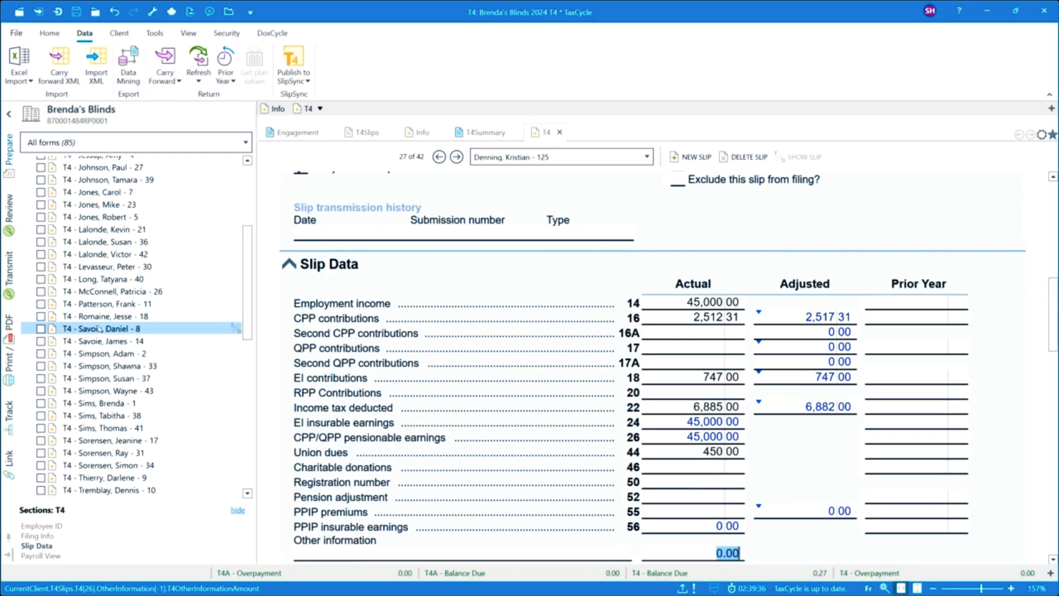
scroll(98, 330, "down", 1)
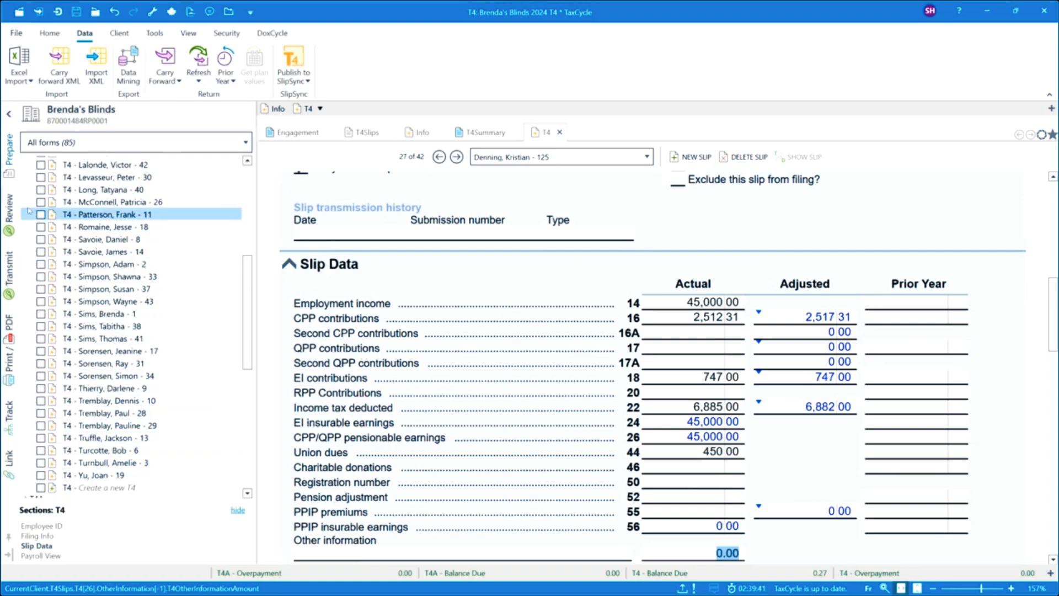
Step: Try to transmit the original T4 slips to the CRA over the Internet, and cancel the transmission without a submission number
left_click(10, 271)
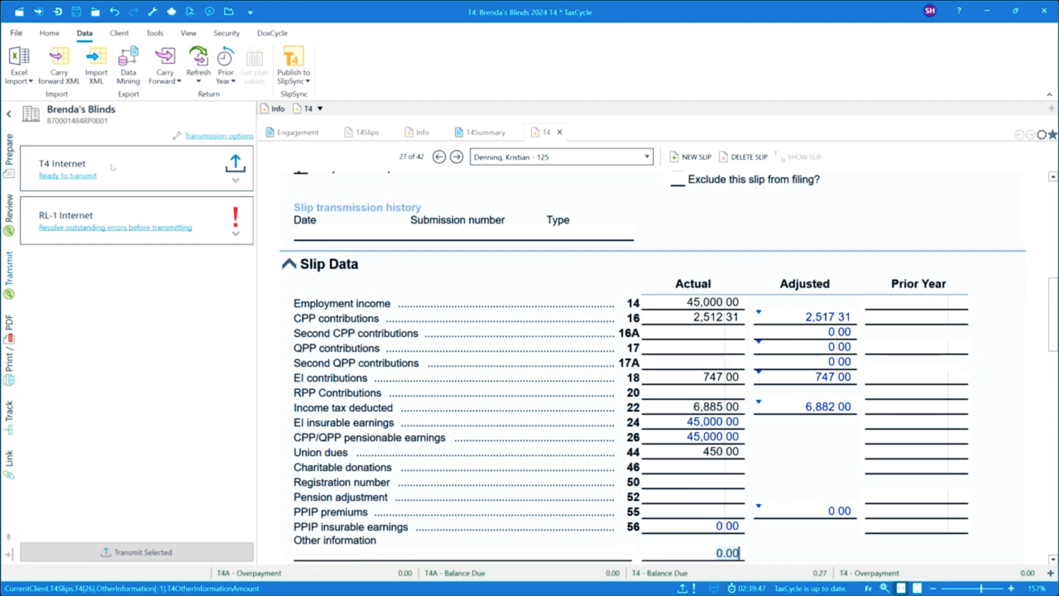
left_click(235, 181)
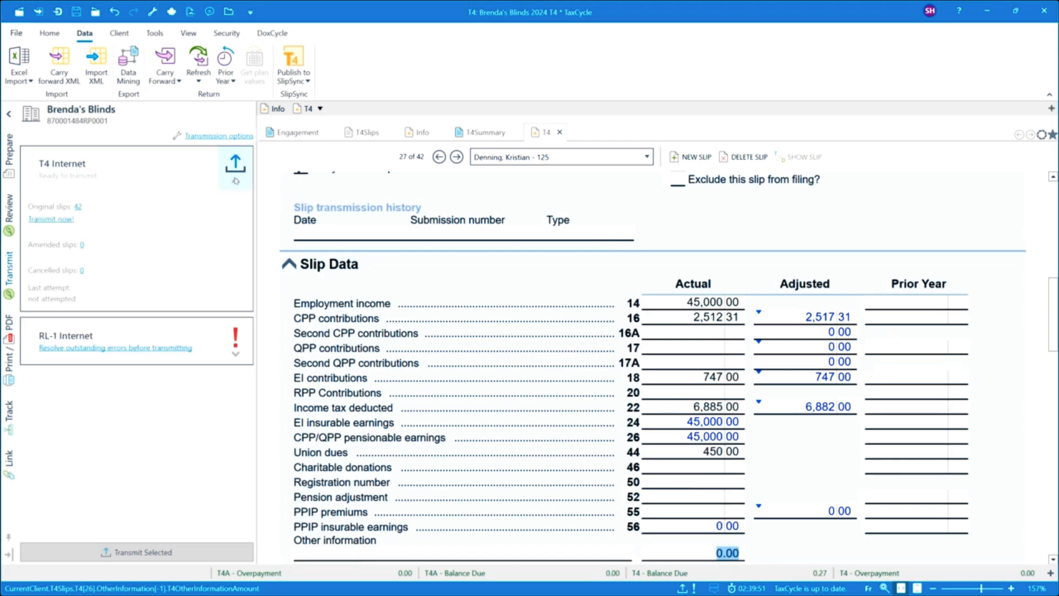
left_click(49, 220)
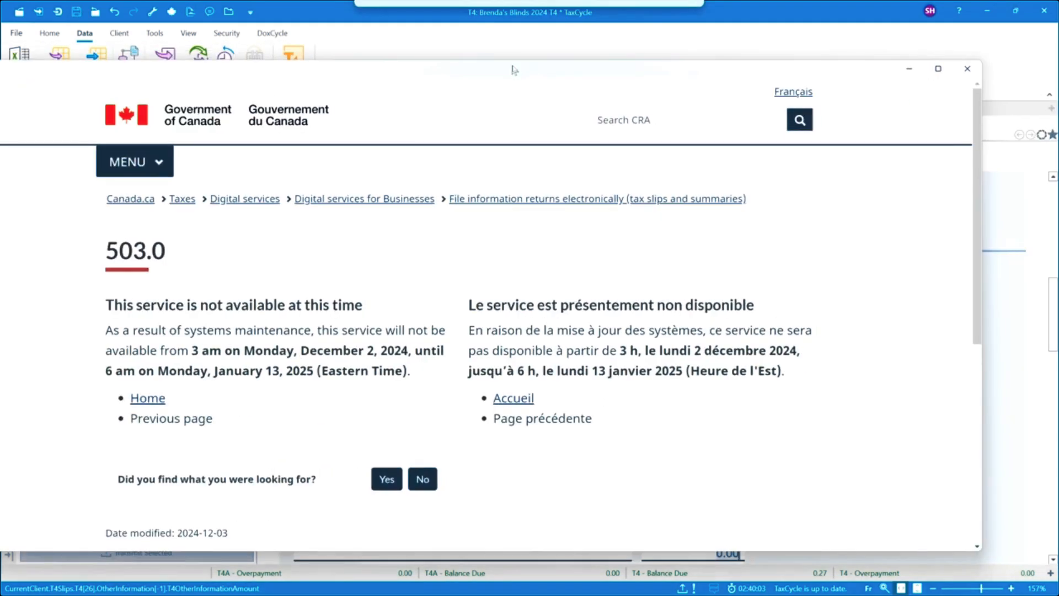
left_click(941, 69)
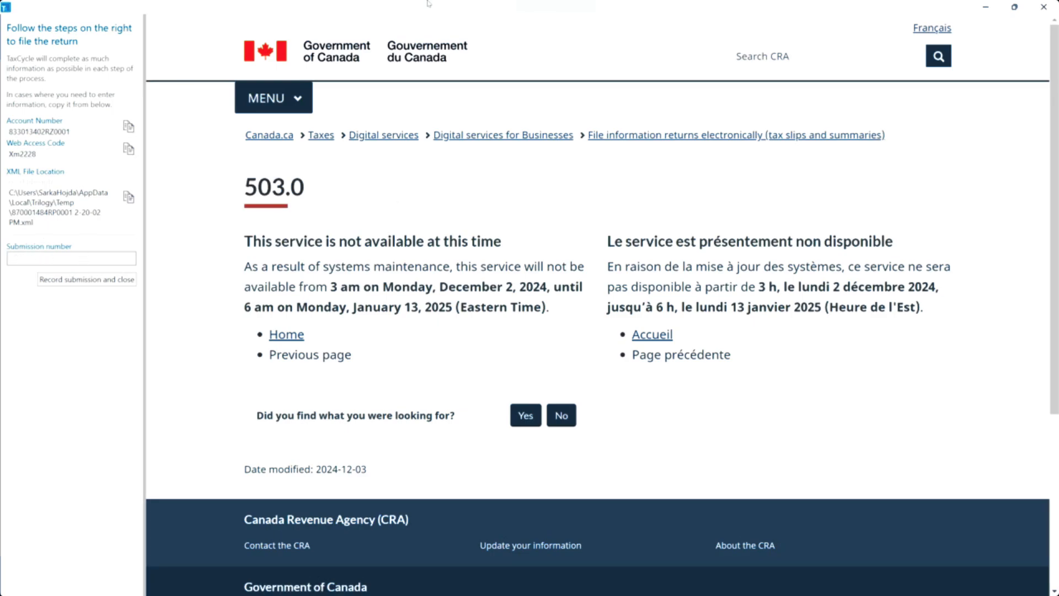
left_click(1045, 8)
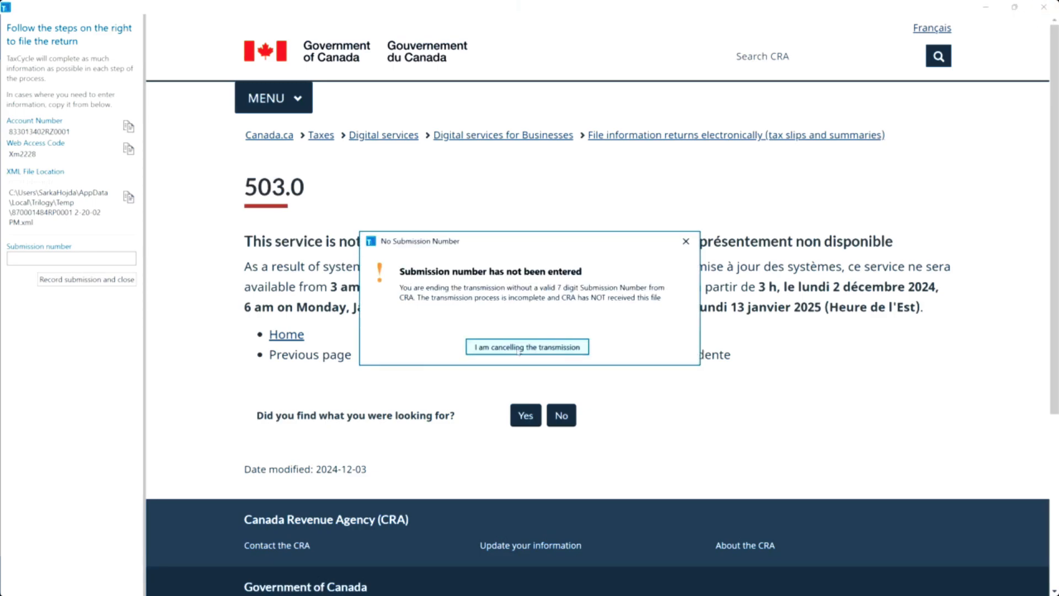
left_click(519, 346)
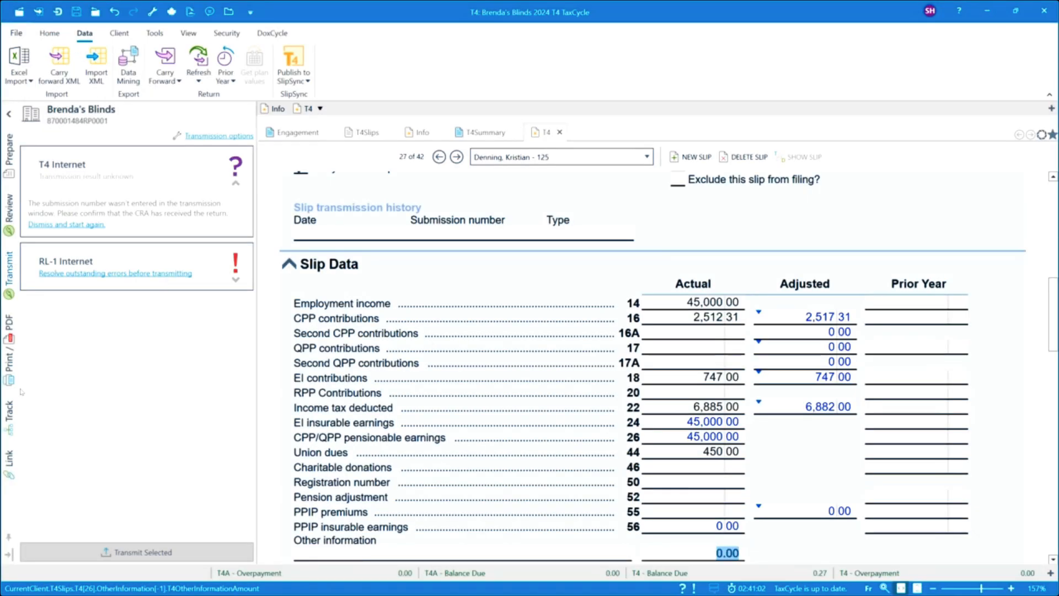
Step: Assign a confirmation number to the T4 transmission in the Transmission and Filing stage of the workflow
left_click(12, 424)
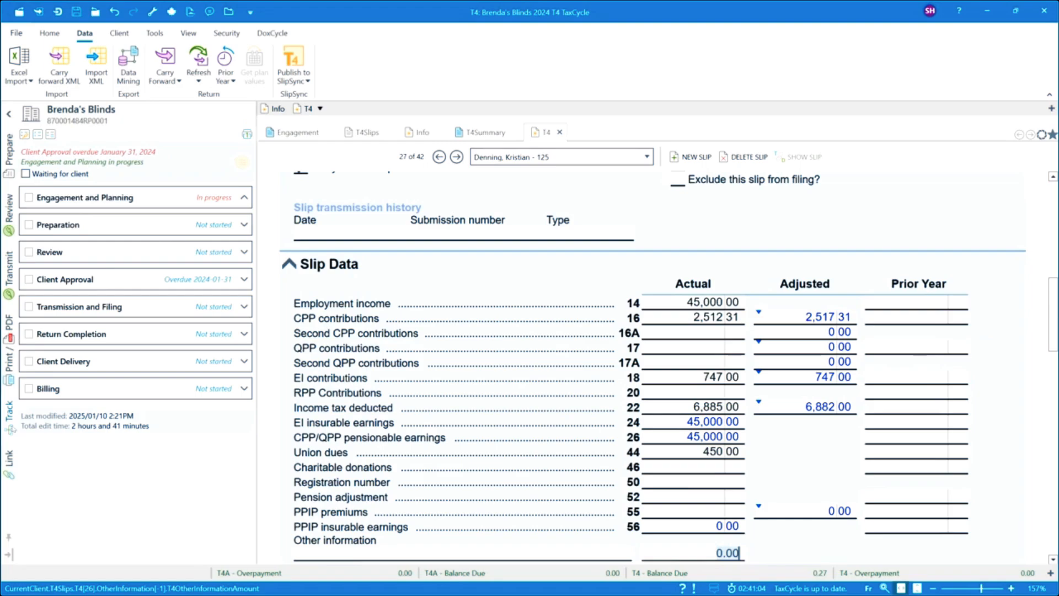
left_click(244, 360)
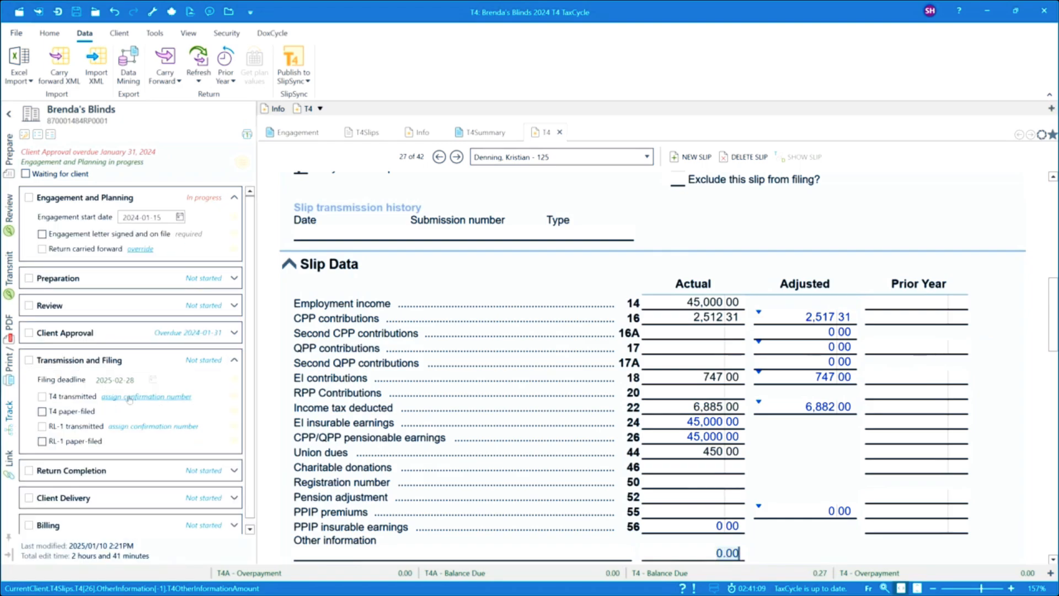
left_click(129, 396)
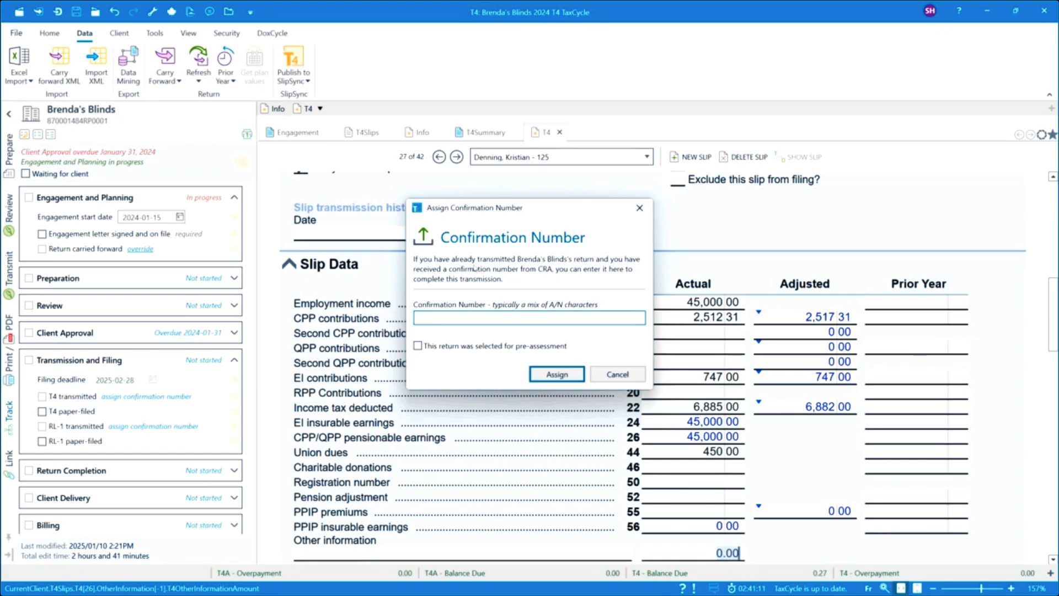
left_click(557, 375)
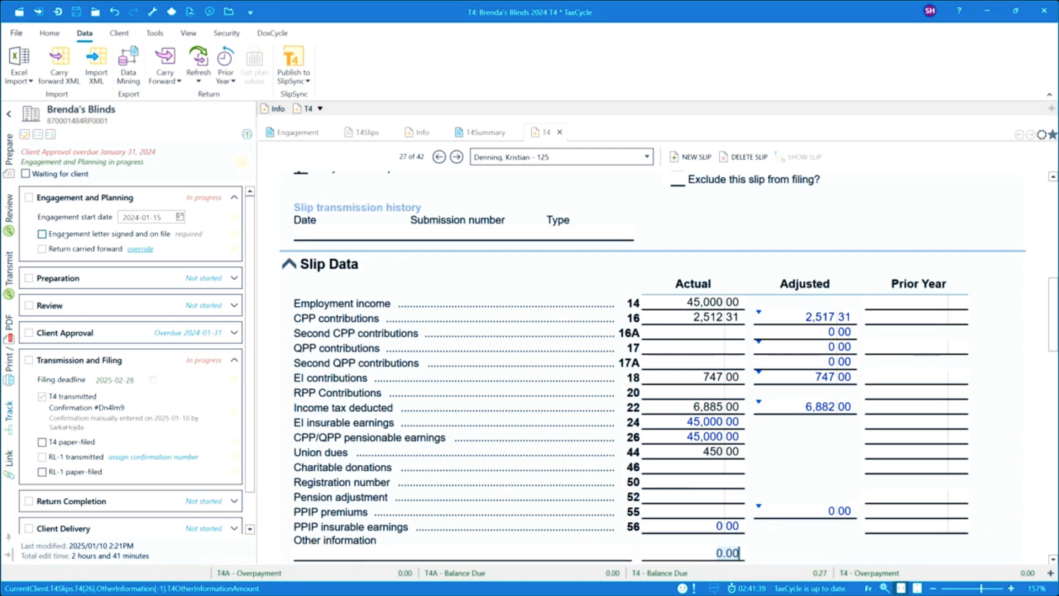
Step: Mark the engagement letter as signed and on file under Engagement and Planning, and try to mark the return as carried forward
left_click(42, 234)
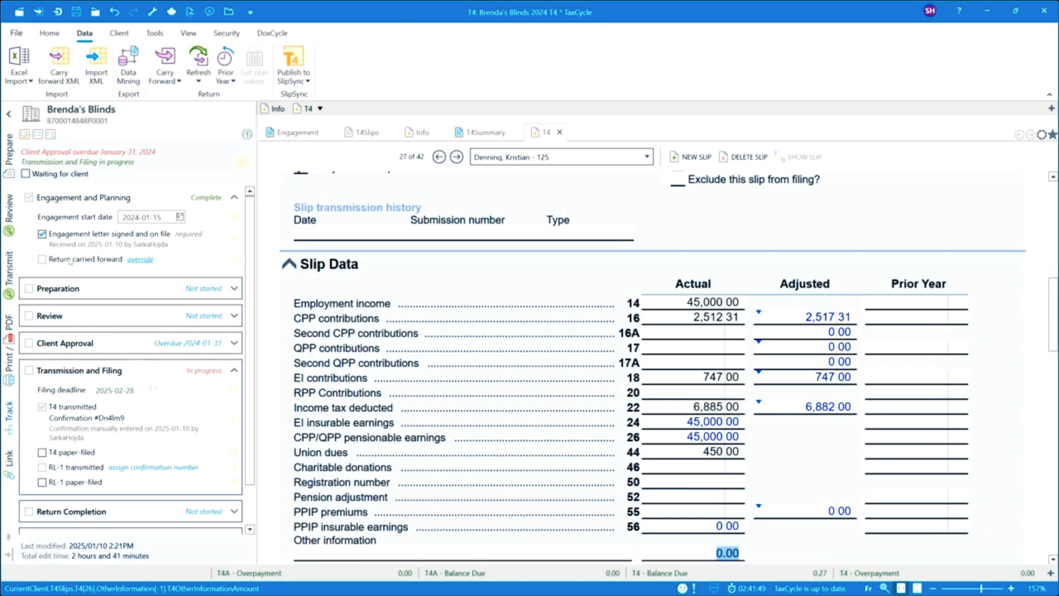
left_click(44, 260)
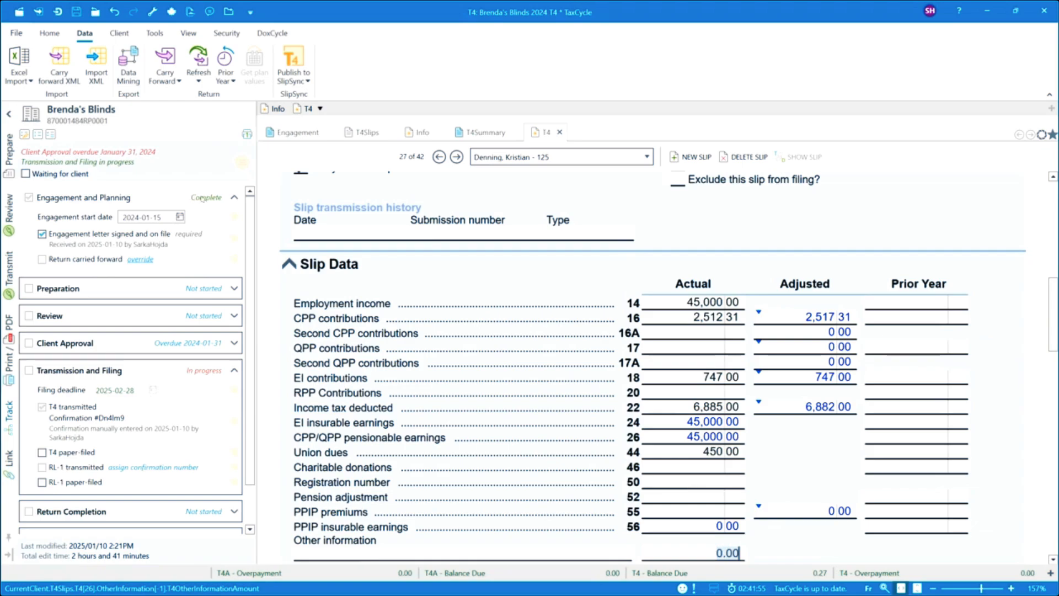
Step: Mark the source documents as received and the data entry as completed in the Preparation stage of the workflow
left_click(235, 289)
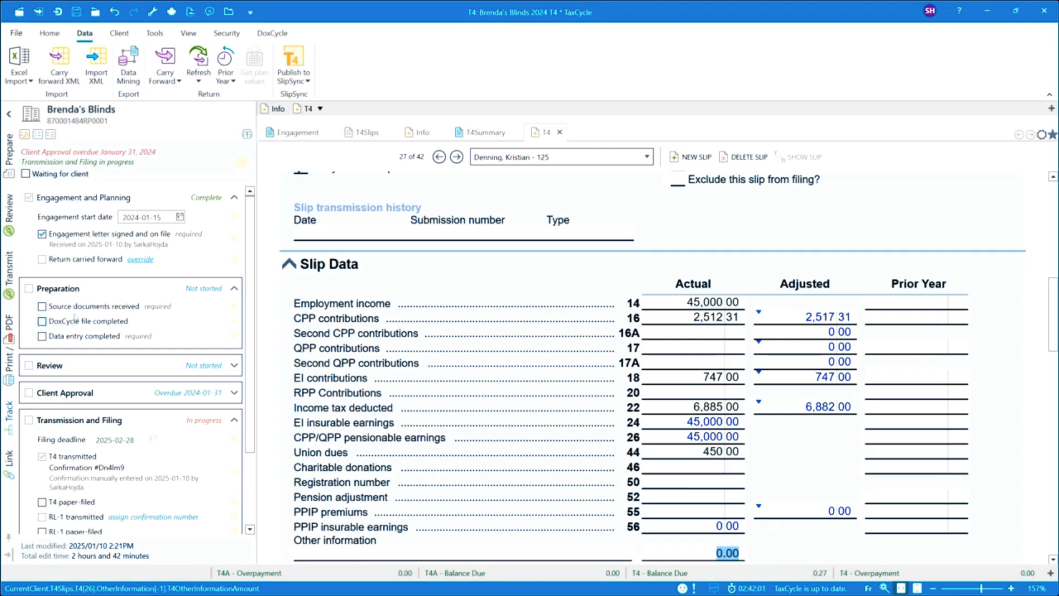
left_click(42, 306)
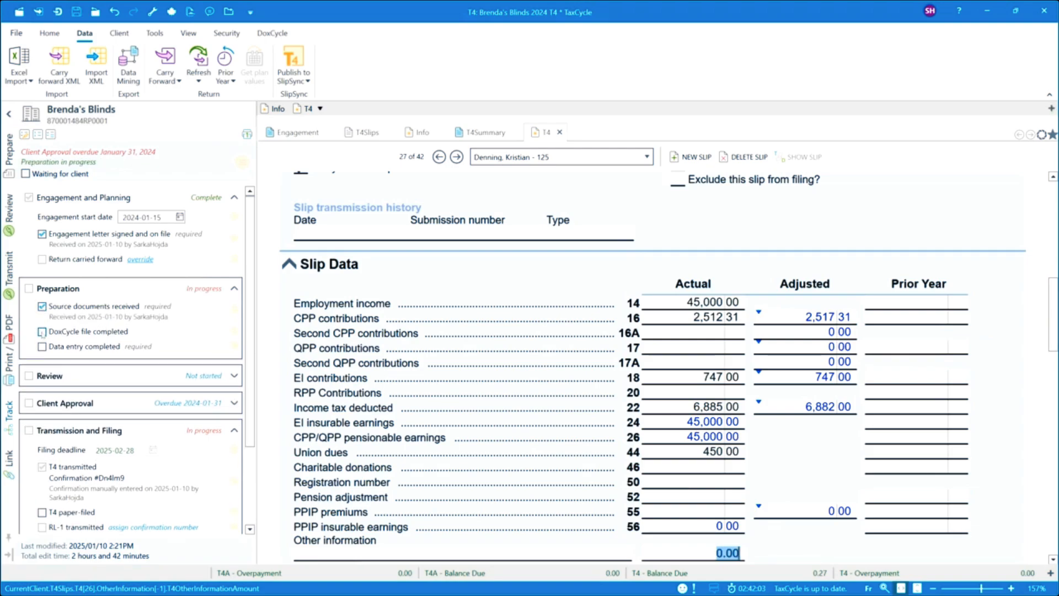
left_click(42, 347)
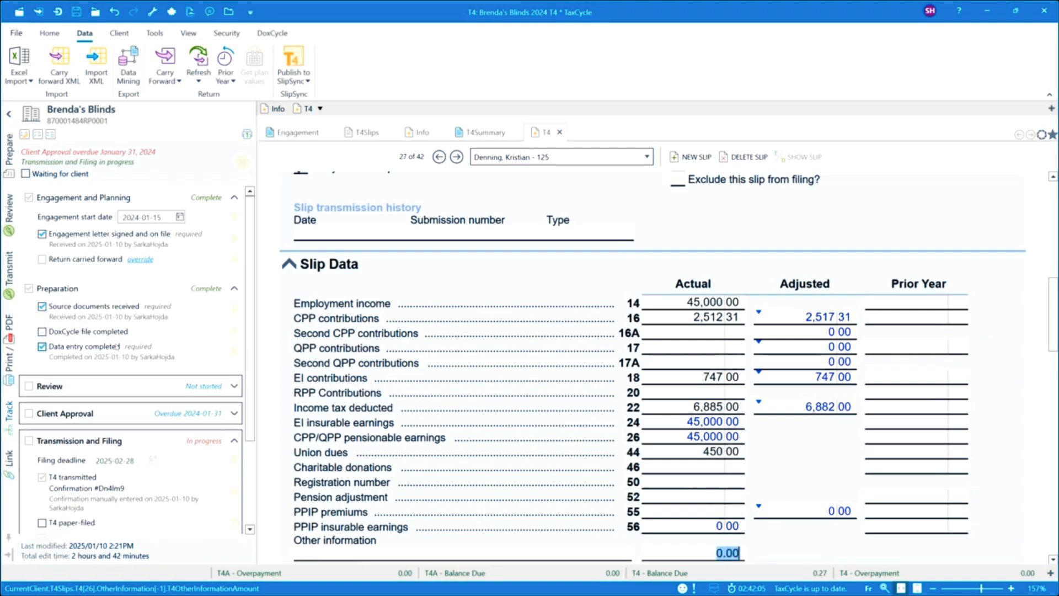
Step: Mark the first review as completed under Review and the client review as completed under Client Approval
scroll(167, 345, "down", 3)
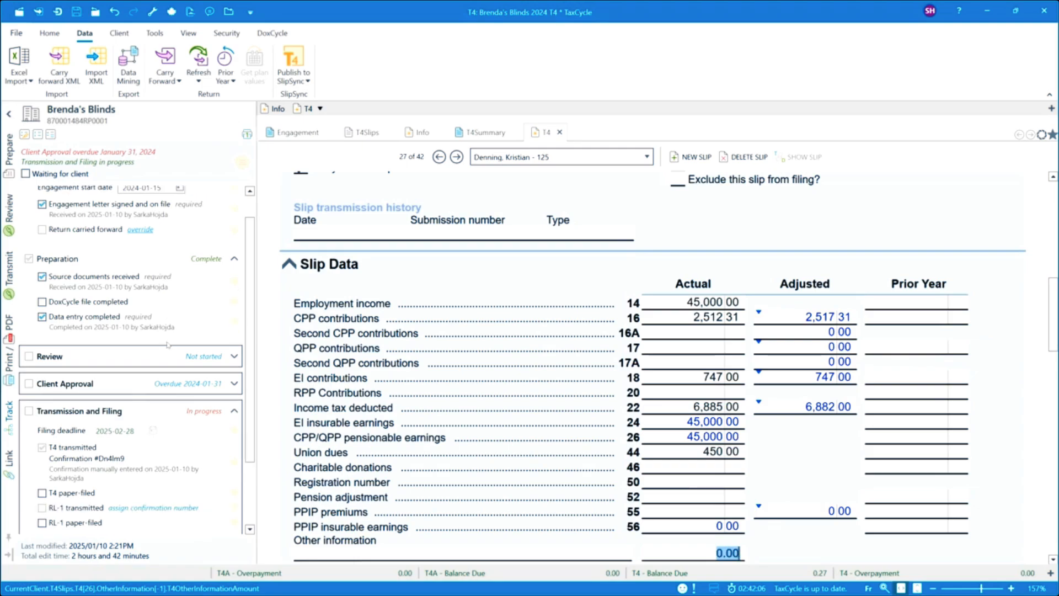
scroll(168, 345, "down", 1)
left_click(235, 267)
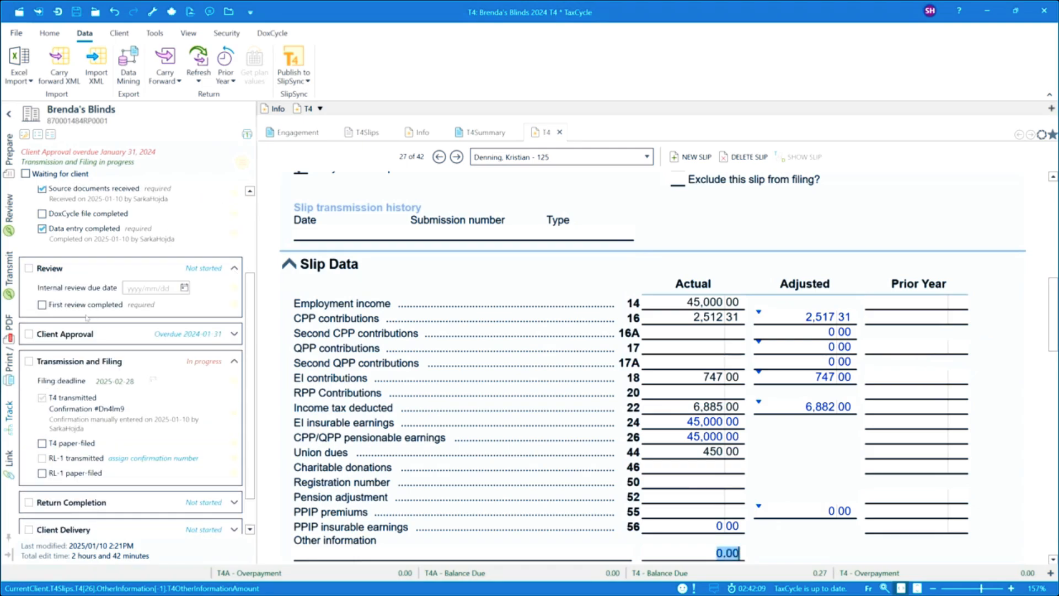
left_click(76, 306)
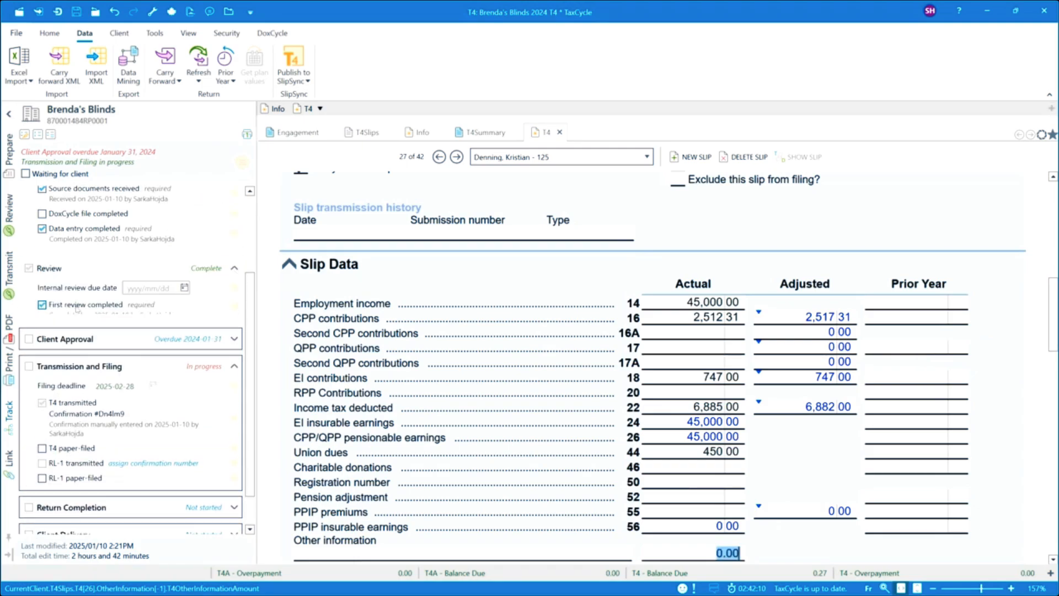
left_click(235, 344)
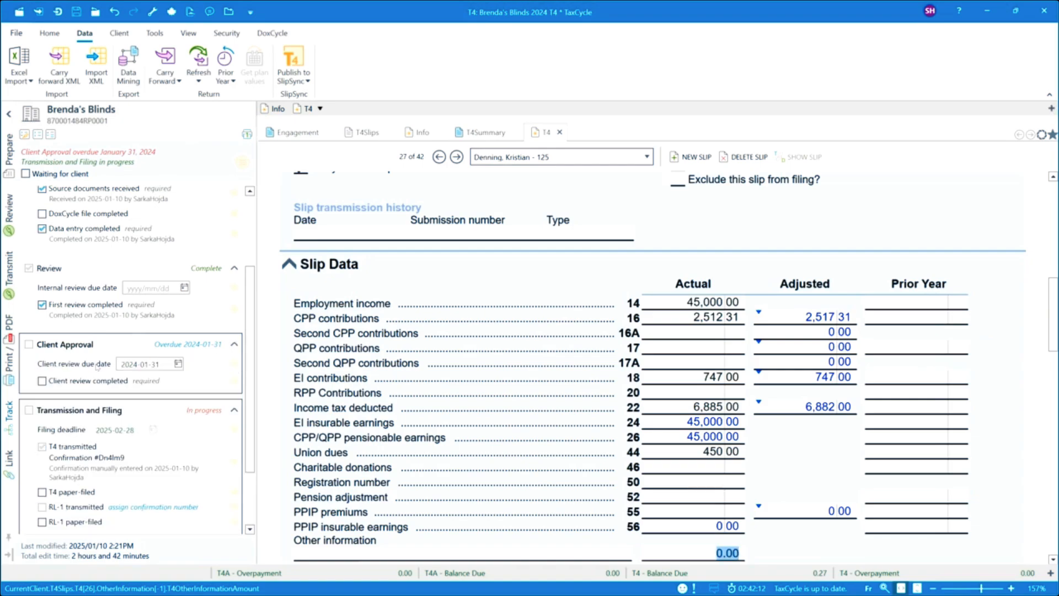
left_click(55, 382)
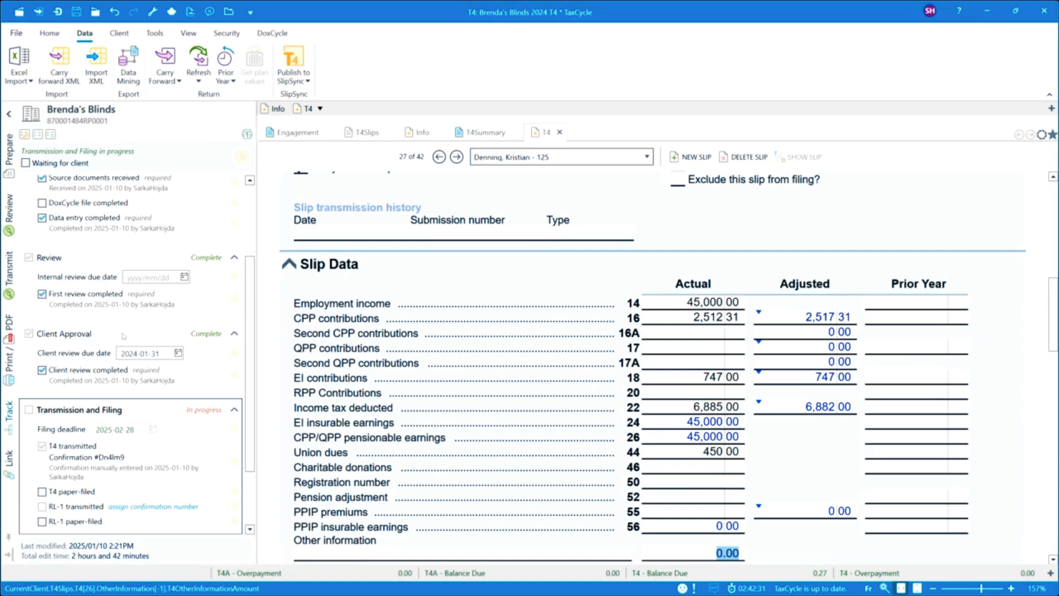
Step: Examine the forms included in the T4 Employer-File copy print set for the original T4 slips
scroll(193, 496, "down", 3)
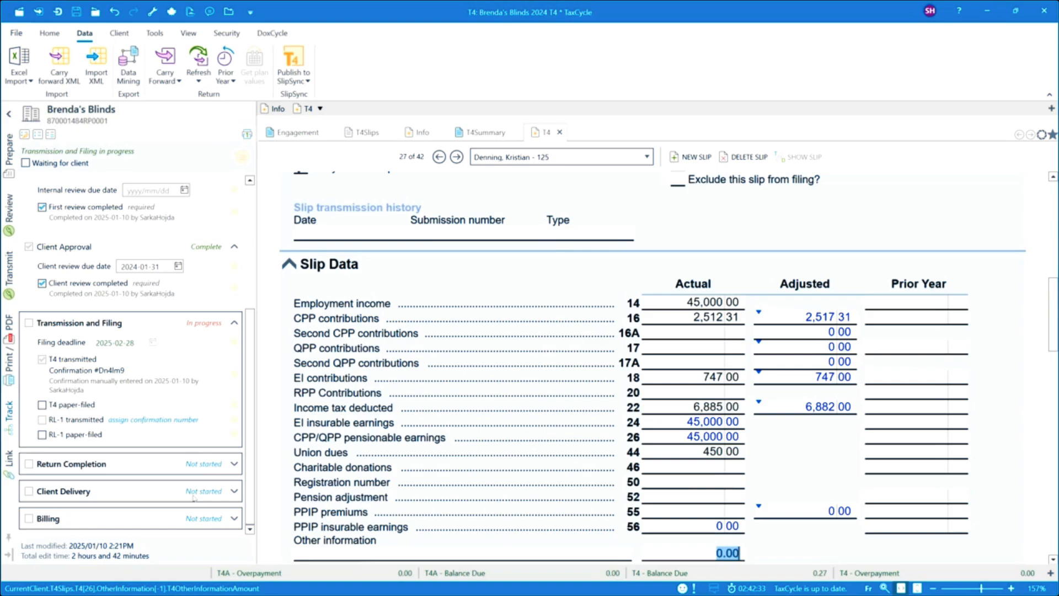
left_click(9, 367)
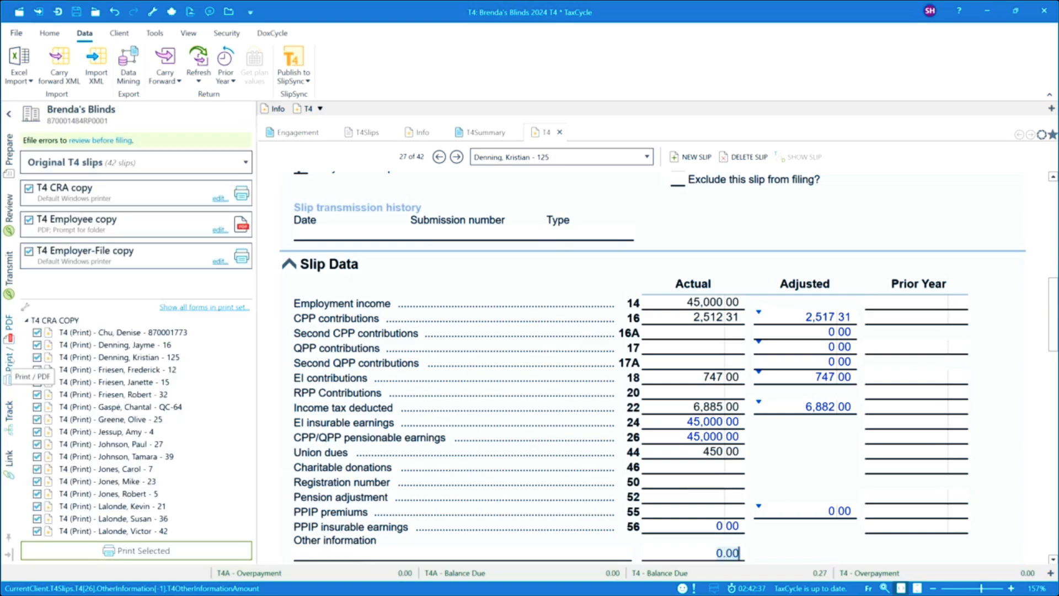
left_click(27, 321)
left_click(27, 331)
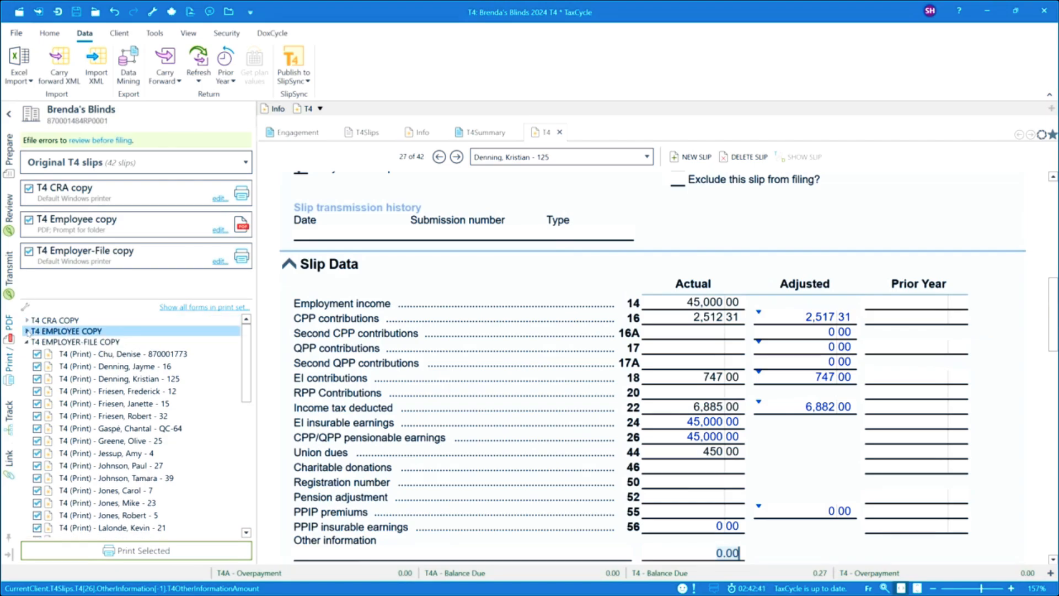
left_click(110, 343)
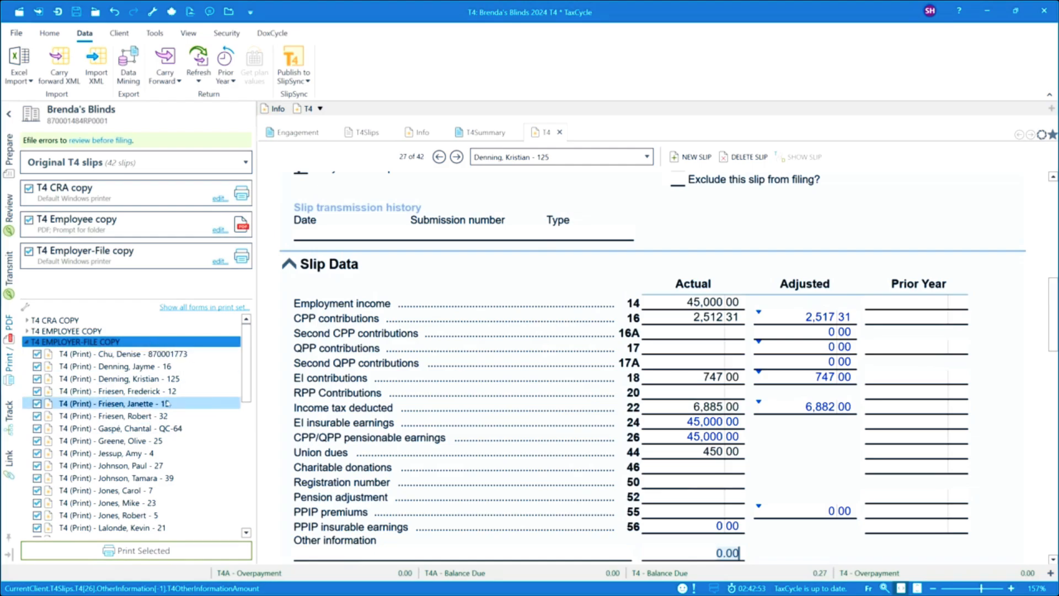
left_click_drag(244, 368, 246, 507)
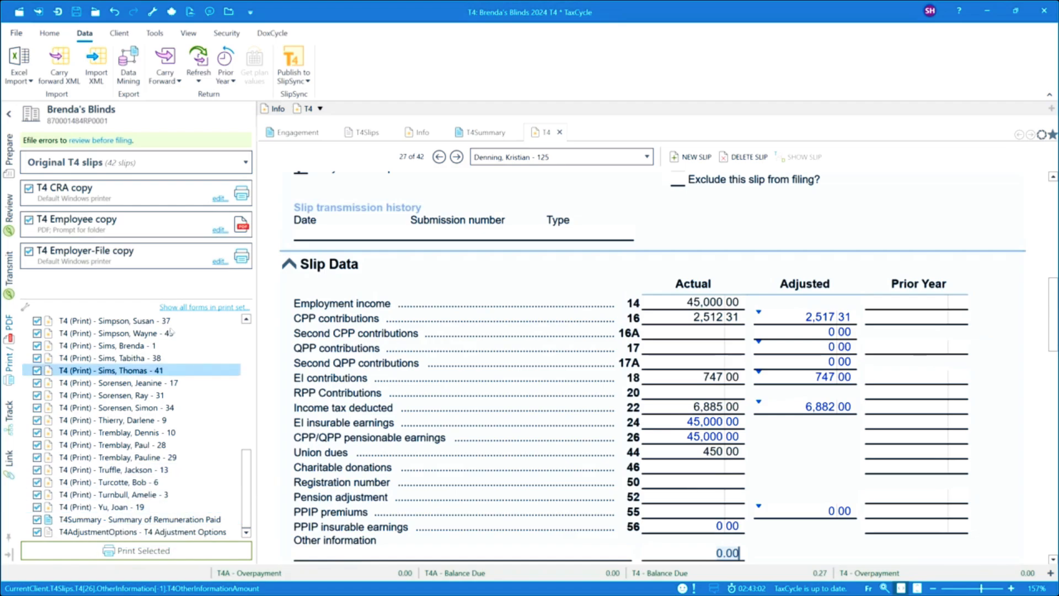
Step: Configure the T4 Employer-File copy to output as a PDF saved to the temporary folder
left_click(219, 262)
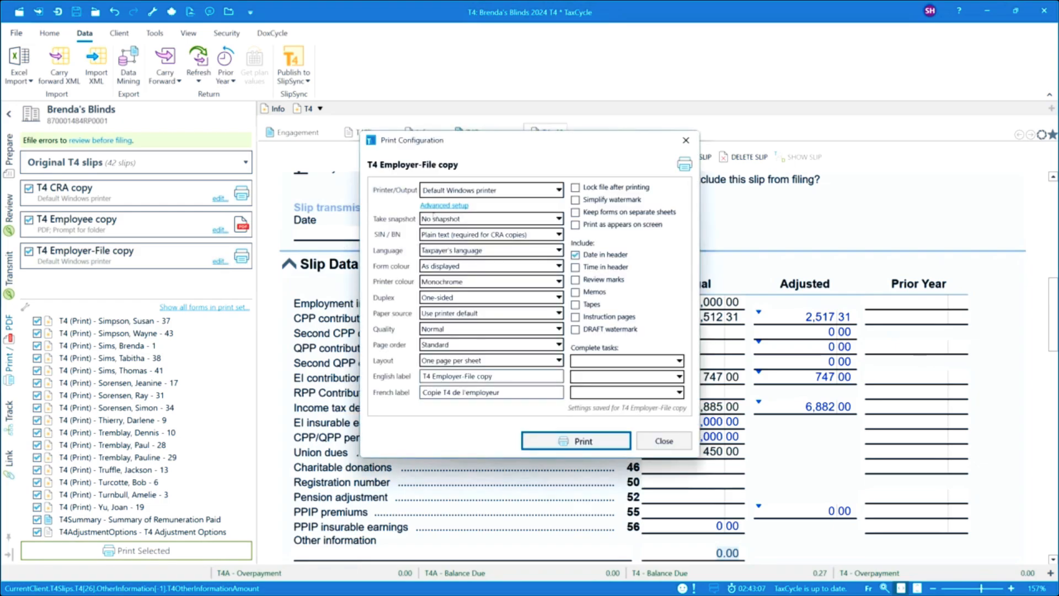
left_click(482, 190)
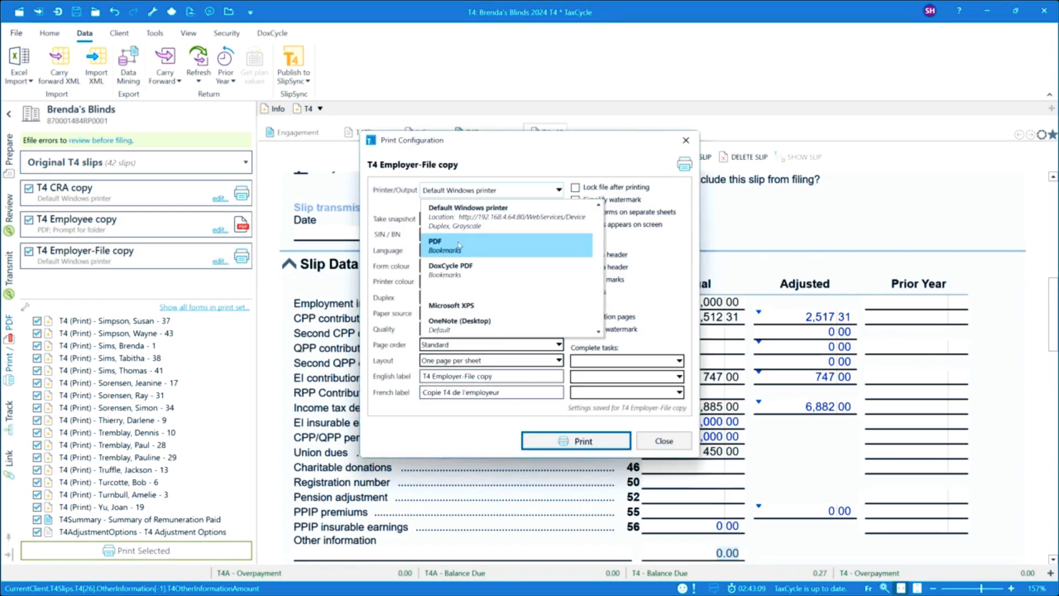
left_click(473, 236)
left_click(489, 210)
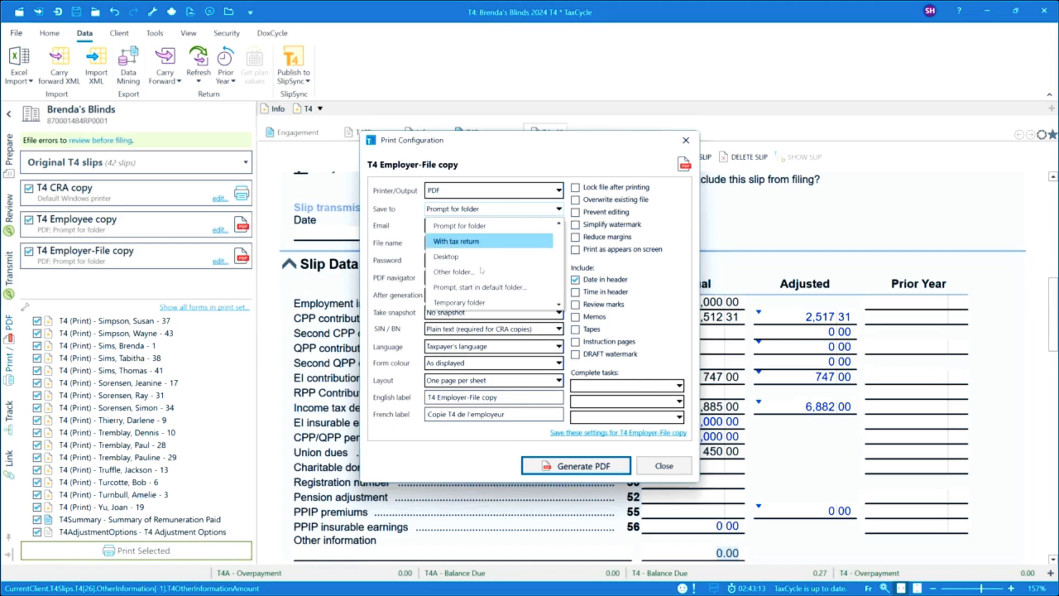
left_click(469, 303)
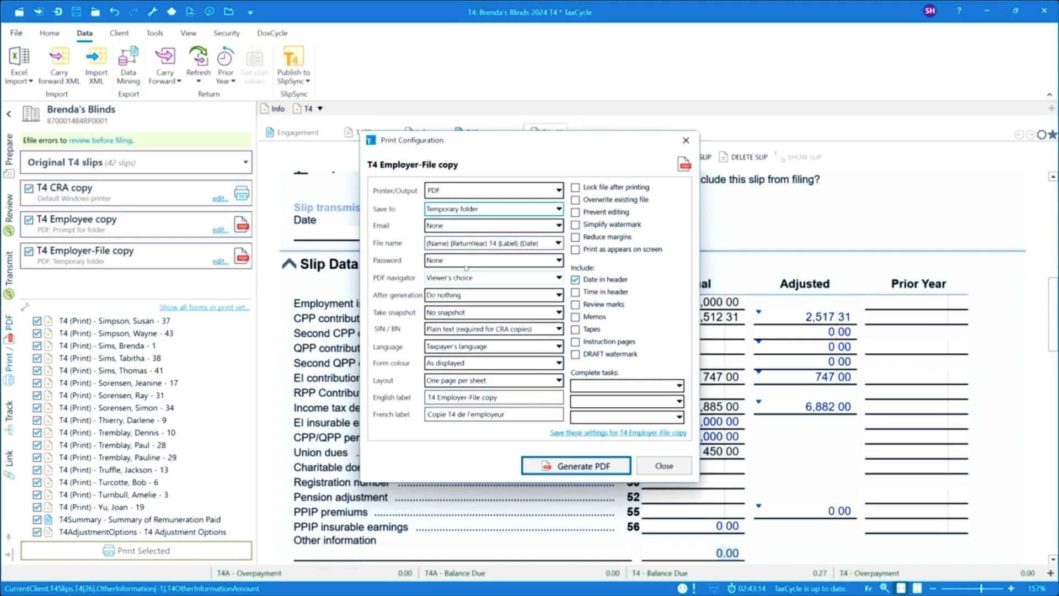
Step: Set the copy to be sent through TaxFolder with the E-Signature Cover Email, without inviting a new client or asking for document uploads
left_click(462, 226)
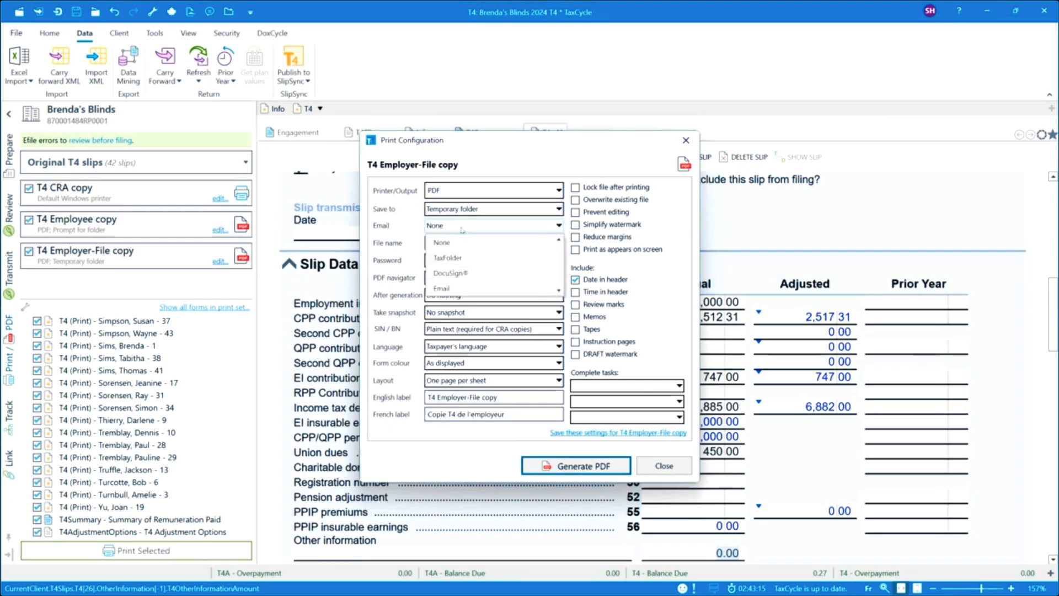
left_click(449, 258)
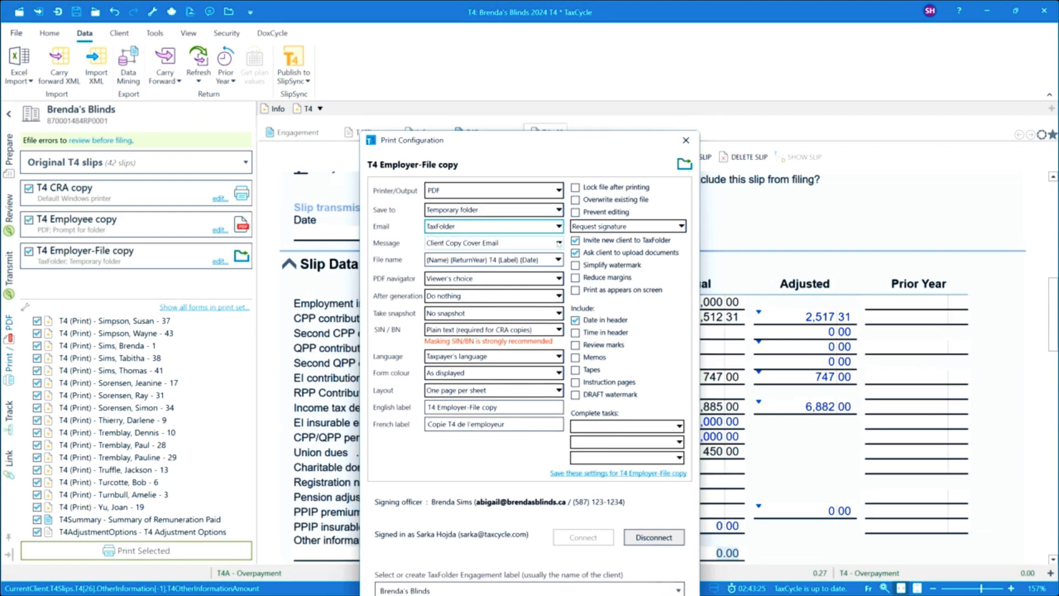
left_click_drag(544, 139, 520, 29)
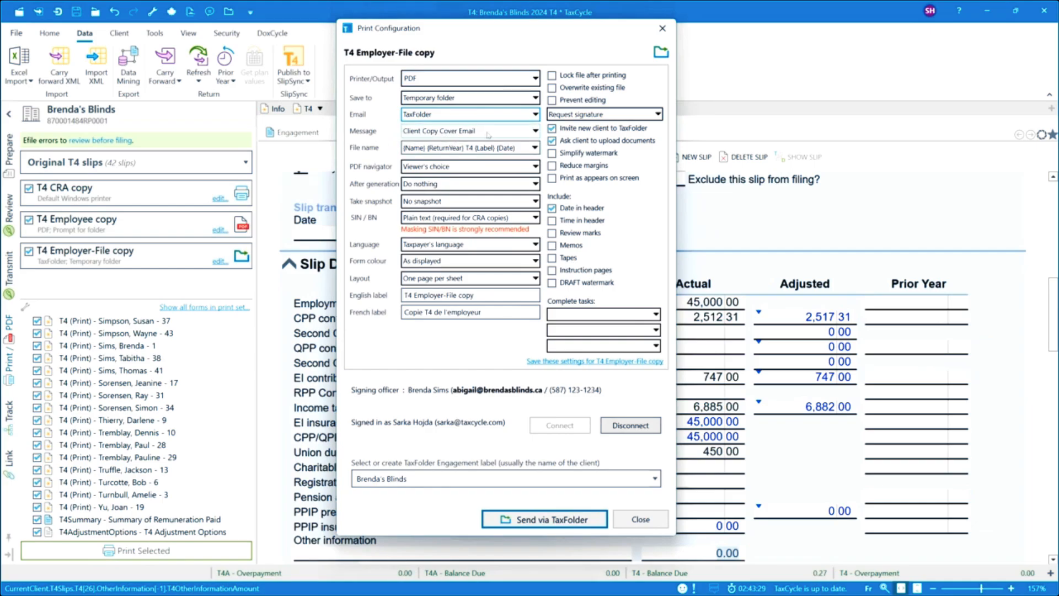
left_click(522, 133)
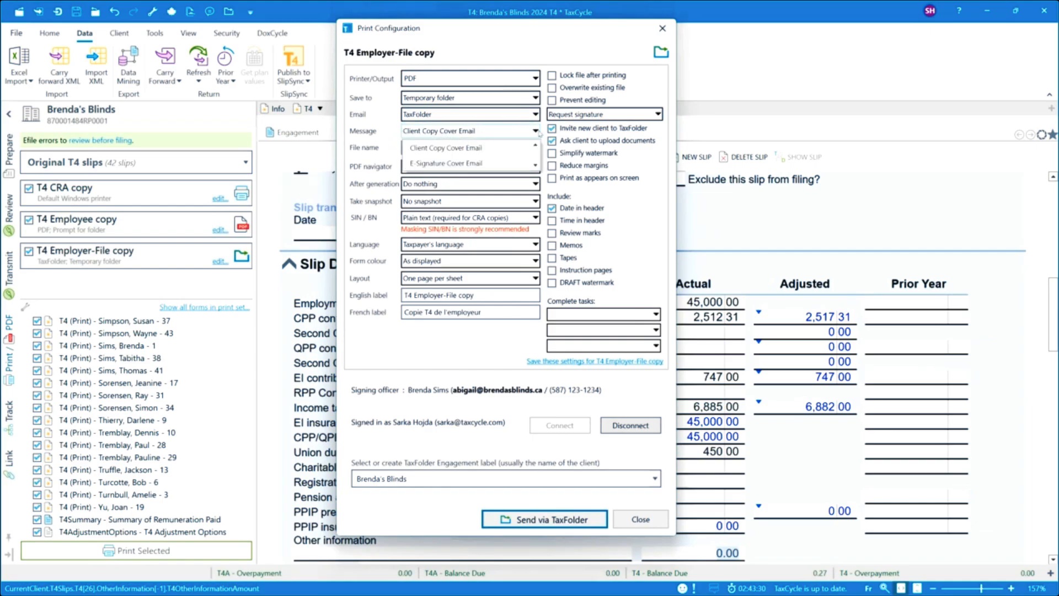
left_click(479, 164)
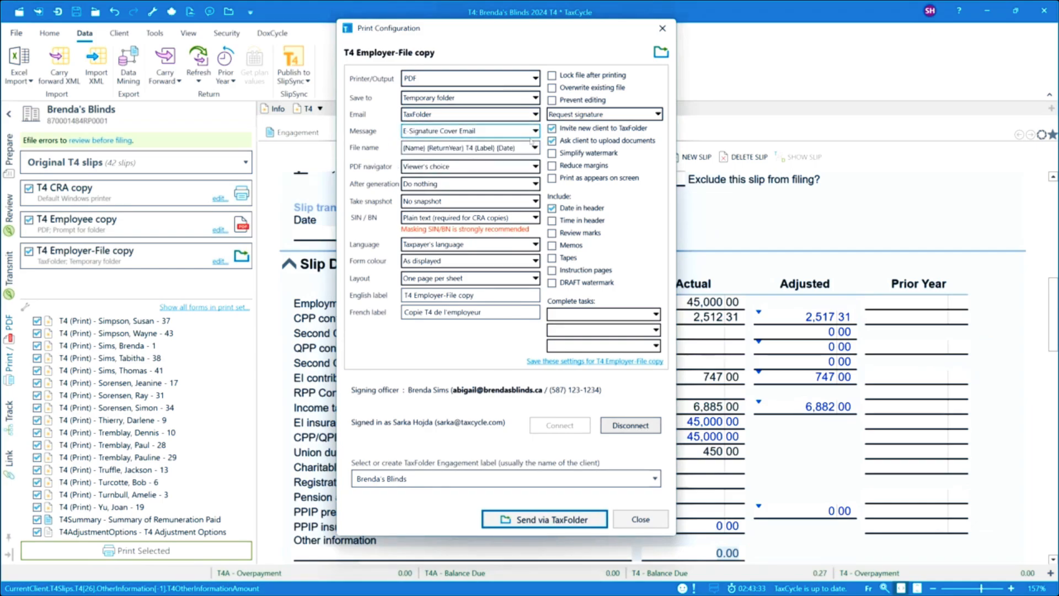
left_click(568, 141)
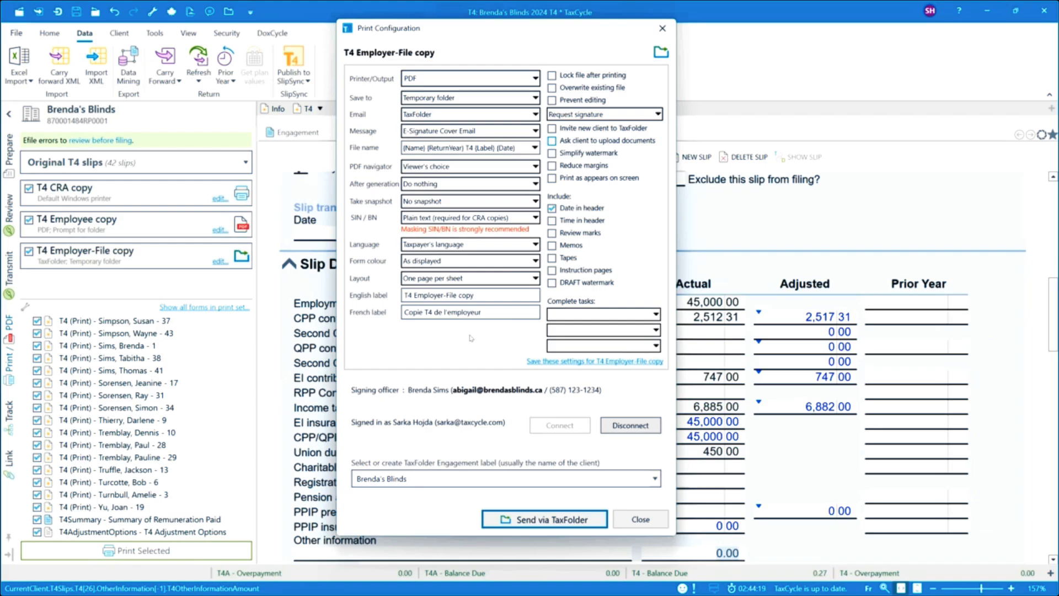
Step: Check which workflow tasks the T4 Employer-File copy can complete, and close its print configuration without choosing one
left_click(655, 315)
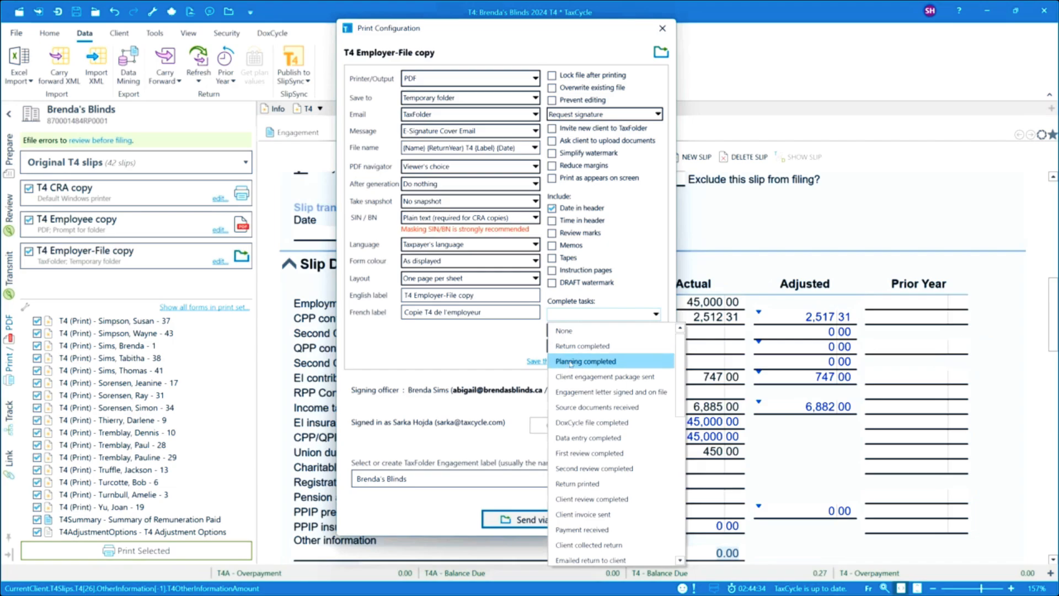
left_click(584, 315)
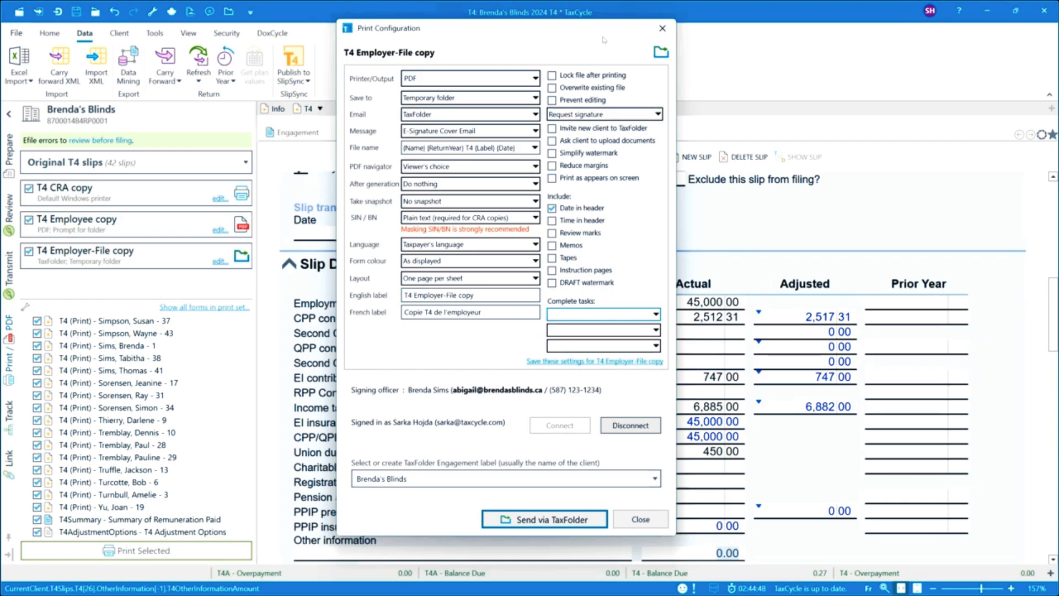
left_click(662, 30)
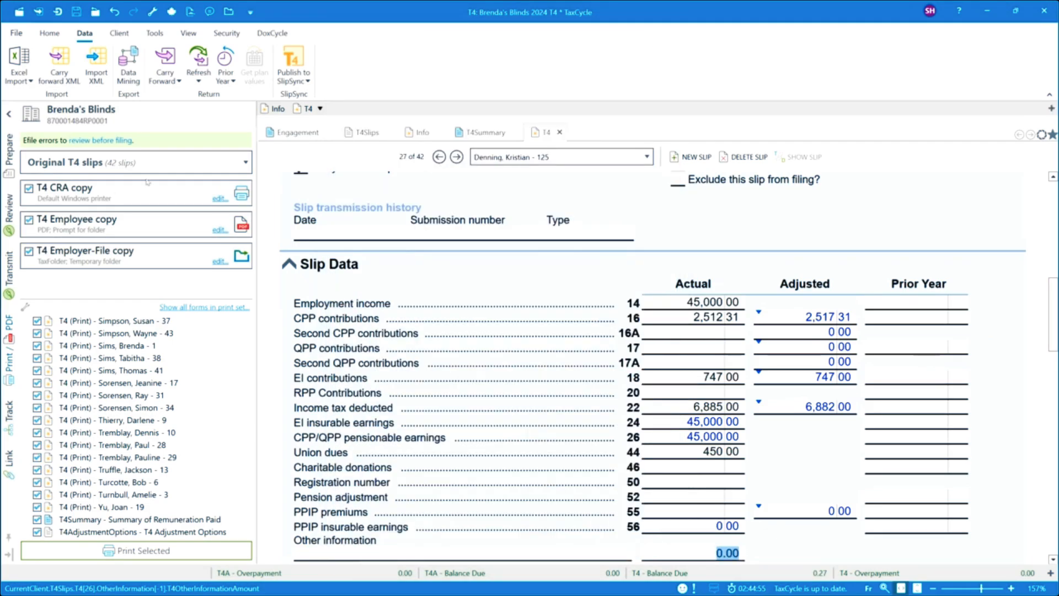
Step: Look through the slip types available for printing, from T4 to RL25, keeping the original T4 slips selected
left_click(247, 165)
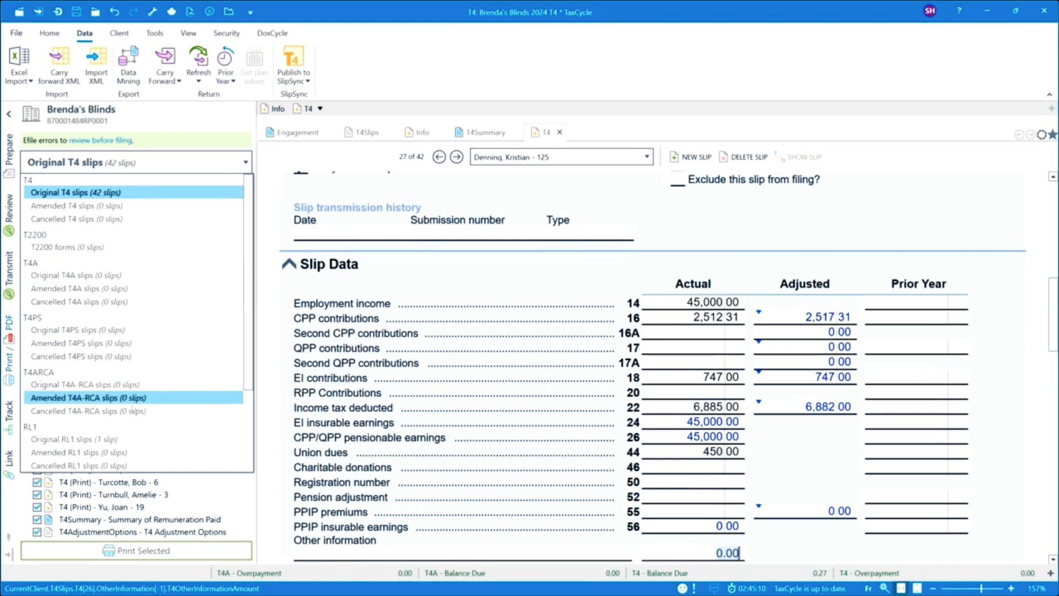
scroll(155, 410, "down", 4)
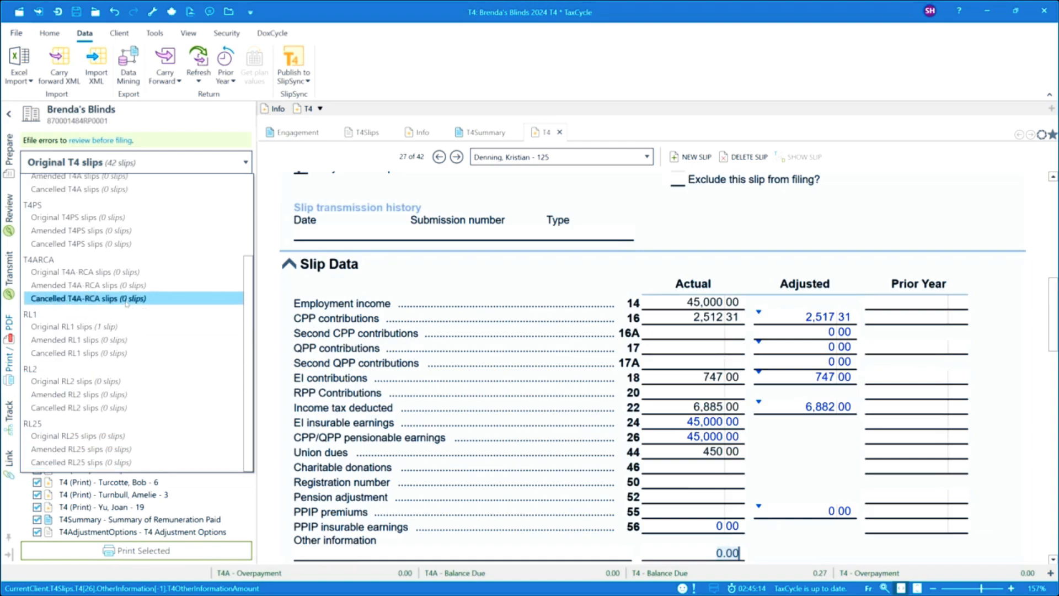
scroll(138, 241, "up", 3)
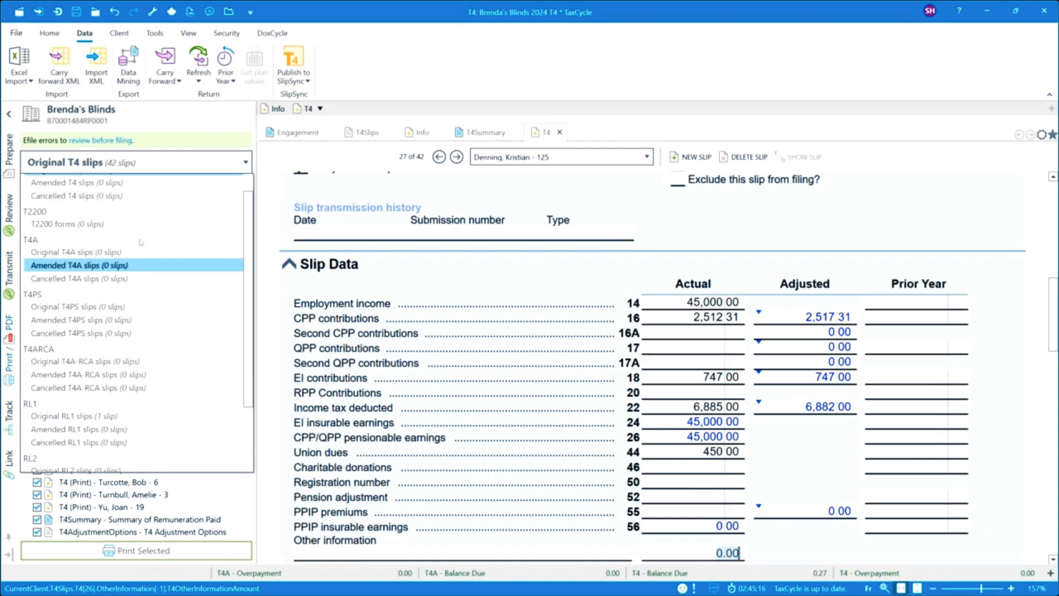
scroll(142, 243, "up", 1)
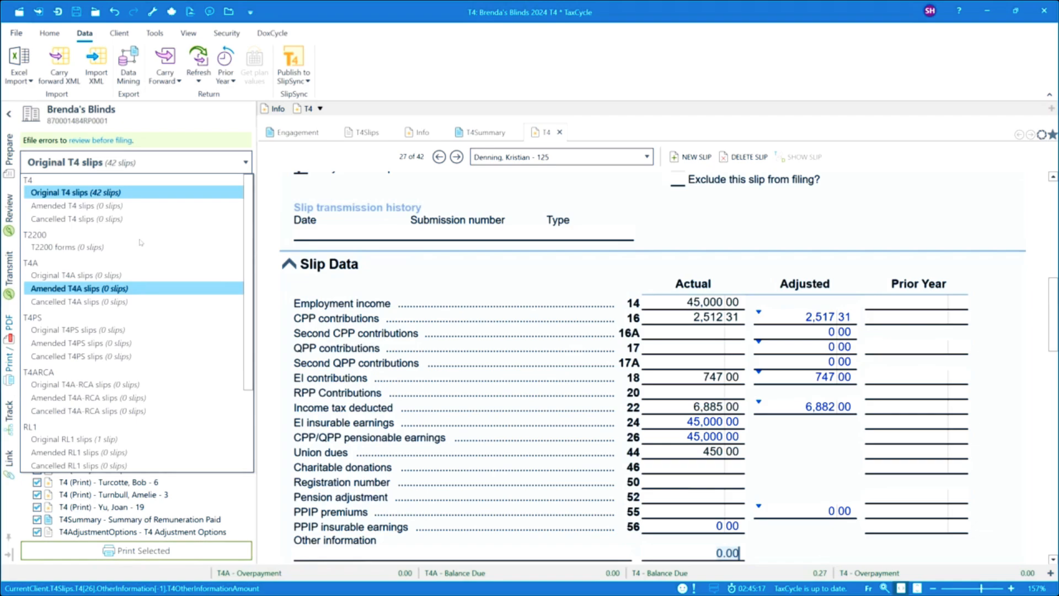
left_click(162, 167)
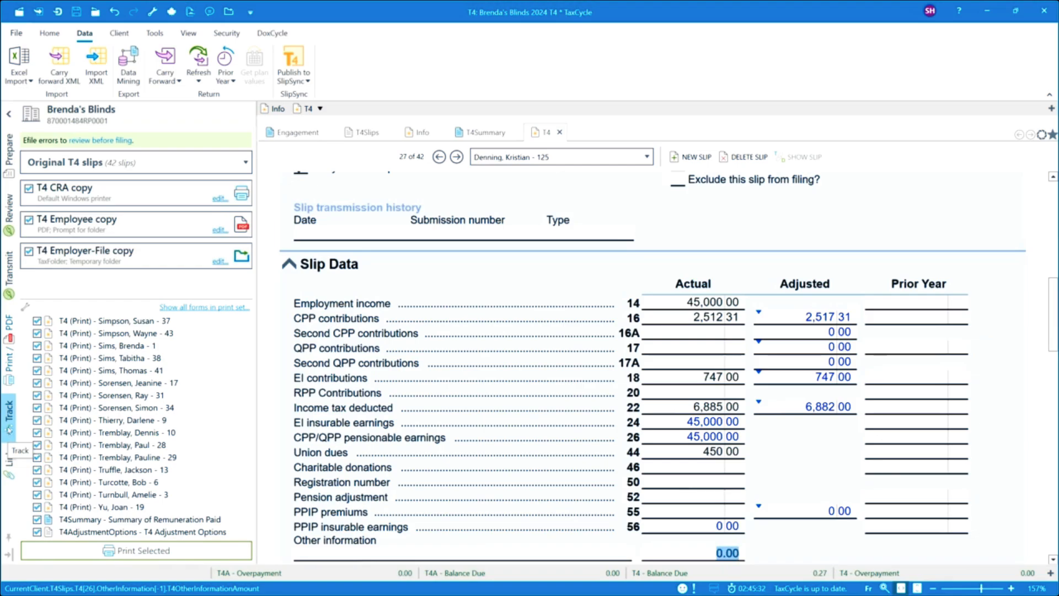
Step: Review the progress of the workflow stages and open the RL-1 Internet transmission details
left_click(9, 415)
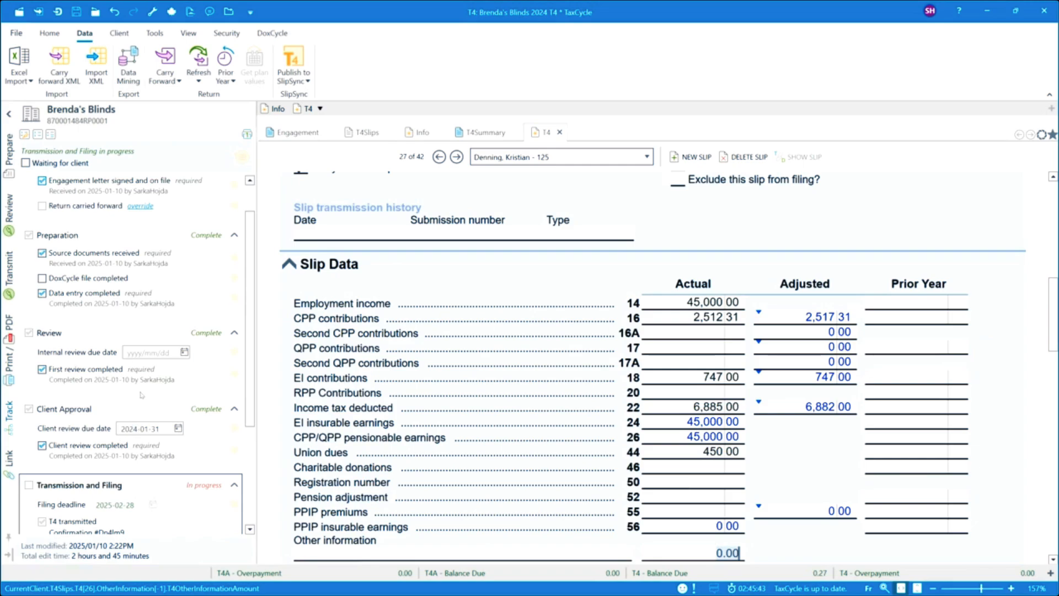
scroll(159, 426, "down", 2)
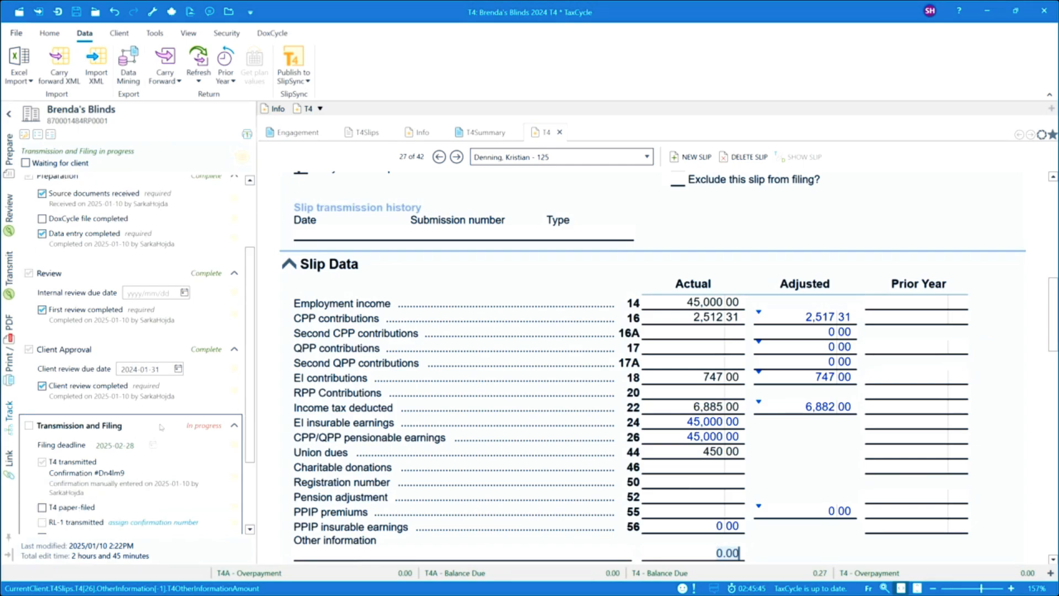
scroll(160, 426, "down", 3)
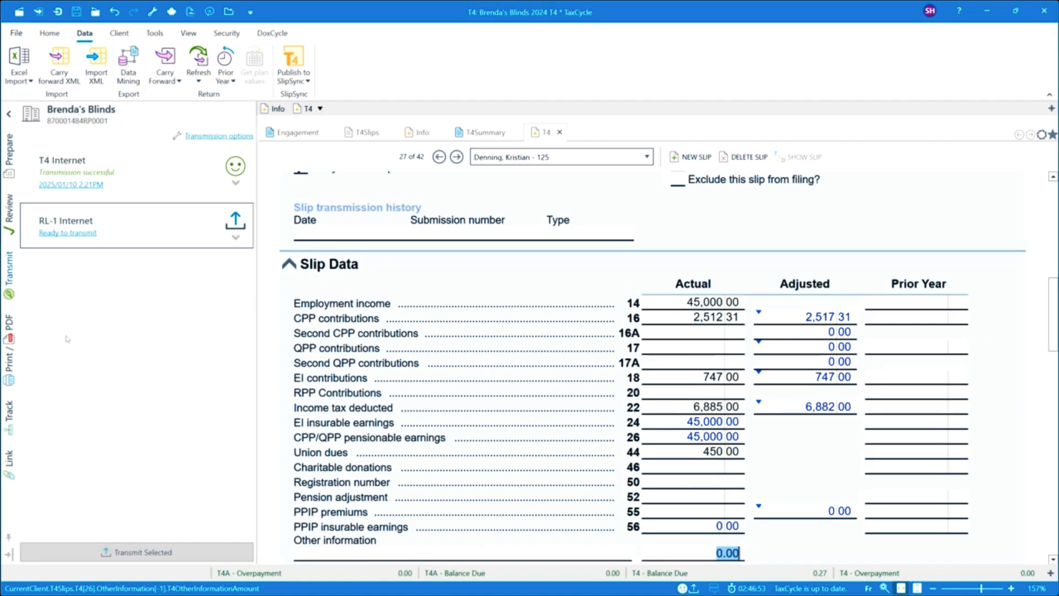
left_click(87, 236)
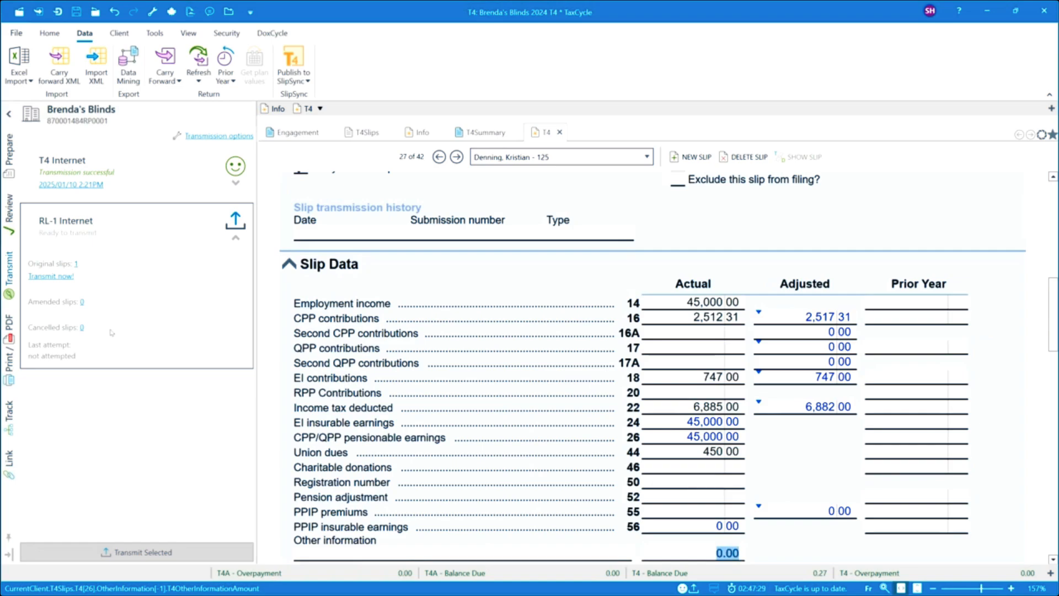
Step: Return to the print and PDF settings and check the available slip groups, keeping the original T4 slips selected
left_click(9, 370)
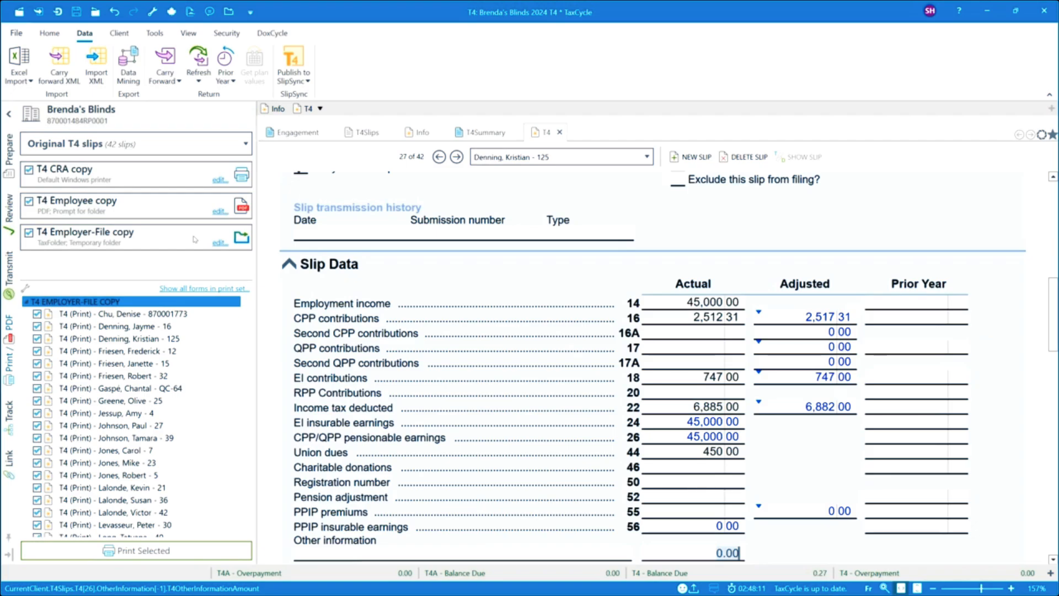
left_click(246, 145)
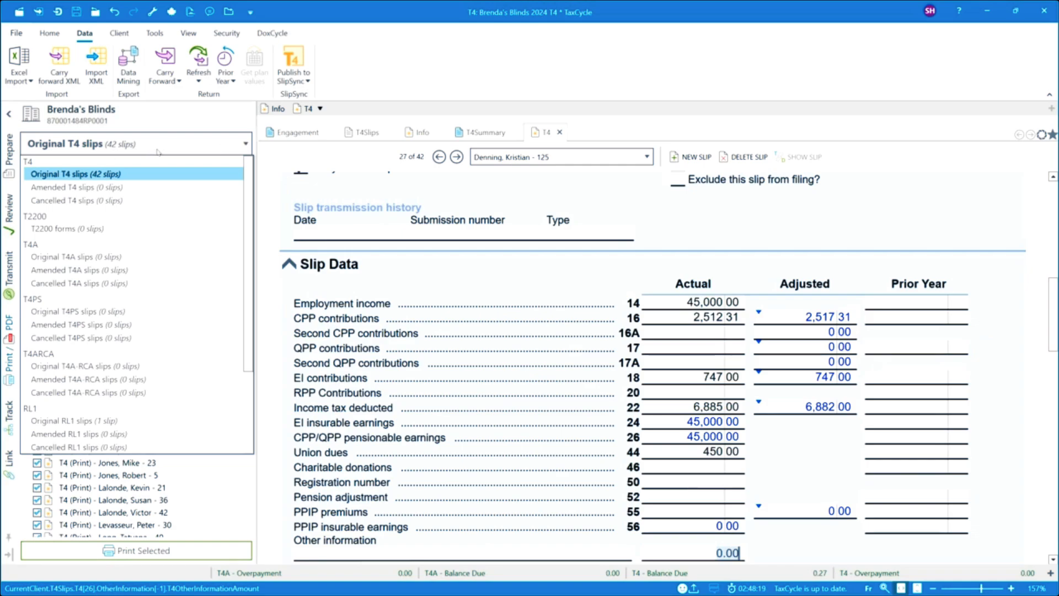
left_click(199, 143)
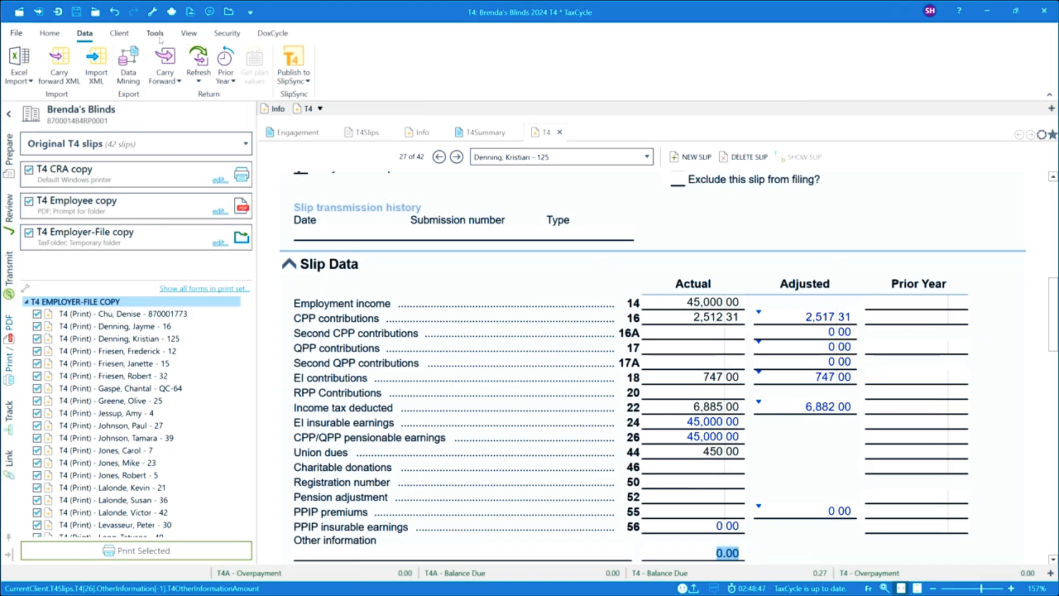
Step: Lock the return file to prevent changes and unlock it again
left_click(223, 34)
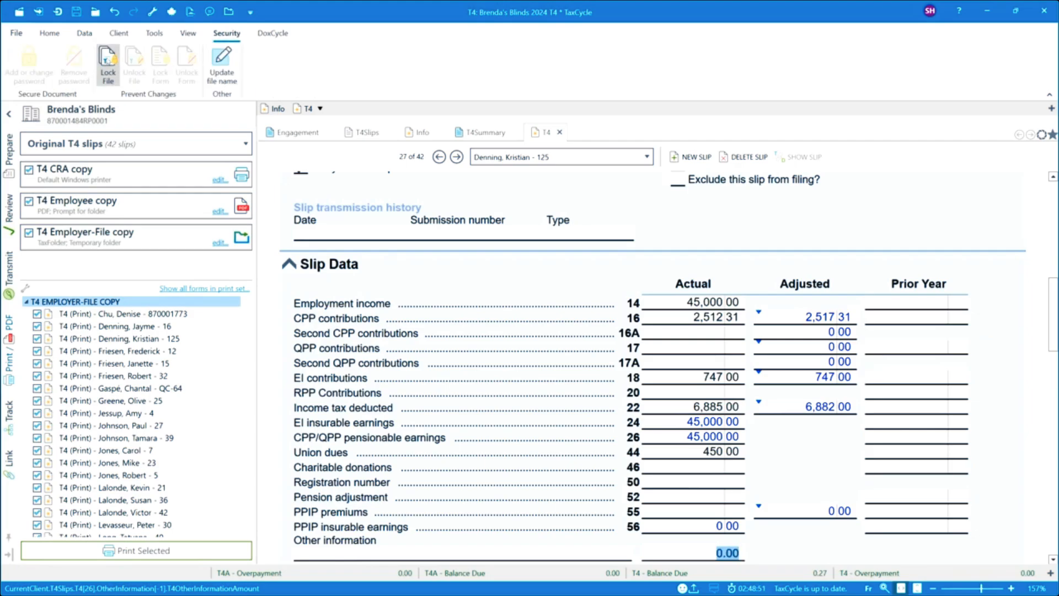
left_click(109, 63)
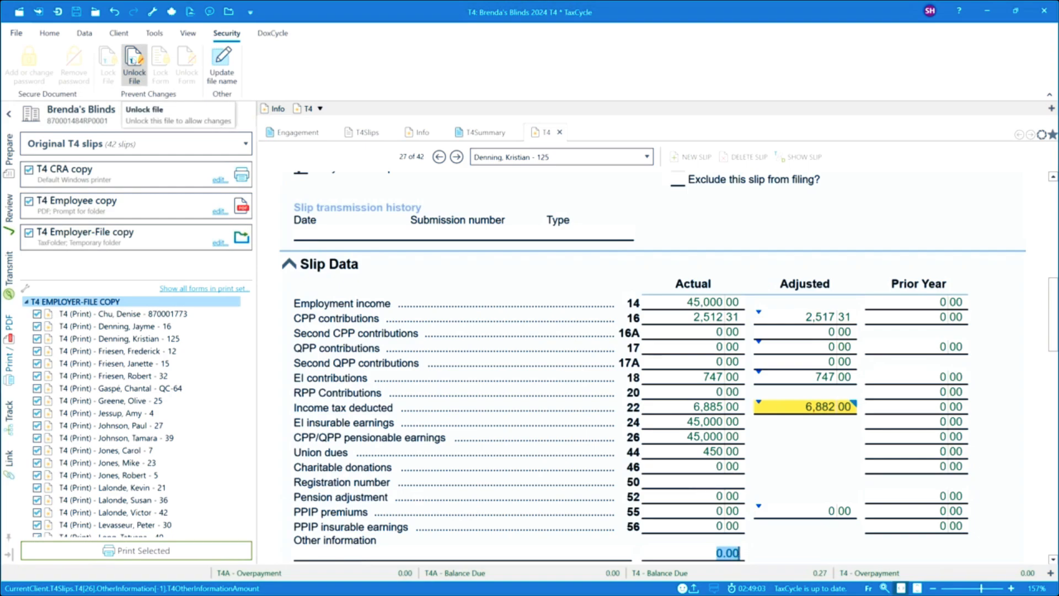
left_click(132, 60)
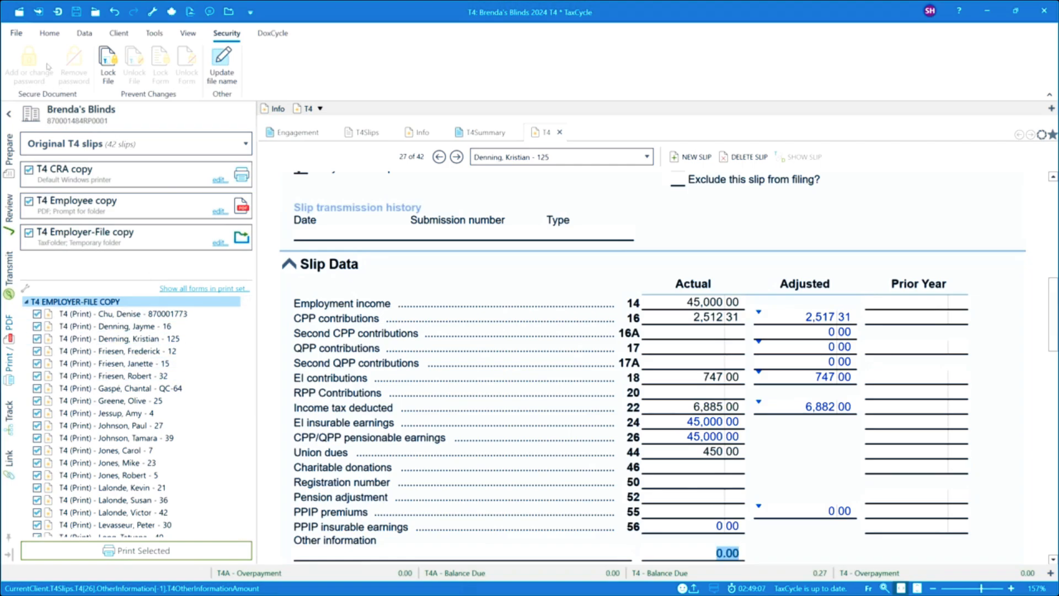
Step: Open the T4 Slip Mailing label (T4Label) from the return's correspondence forms
left_click(47, 34)
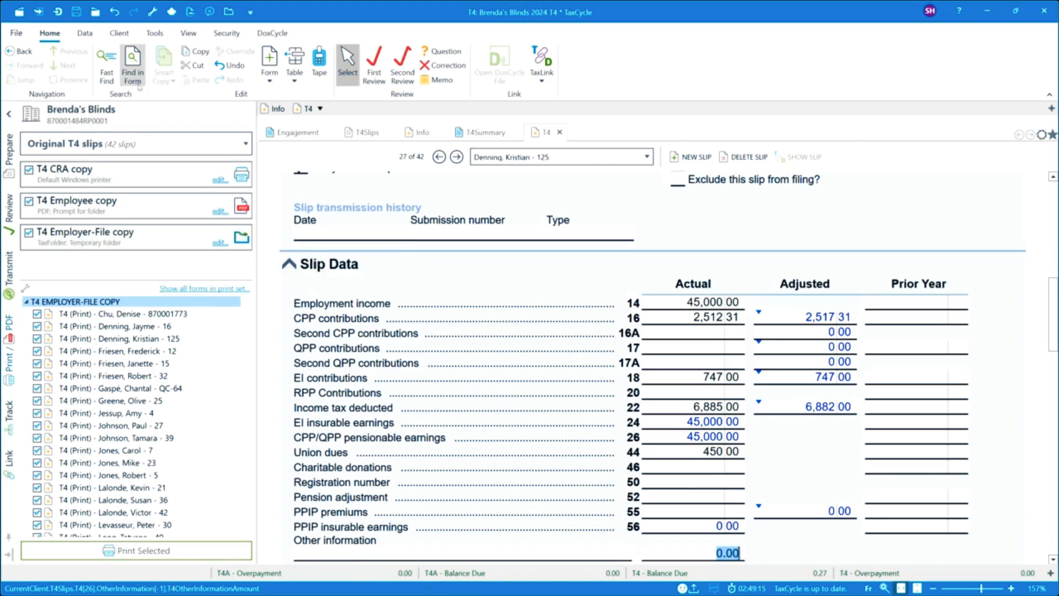
left_click(125, 34)
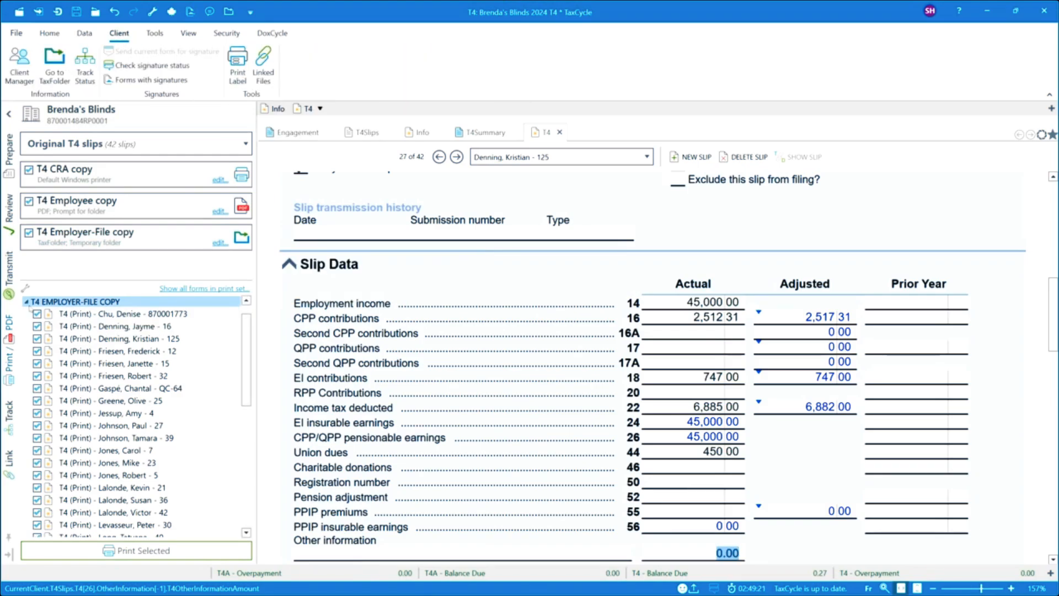
left_click(9, 150)
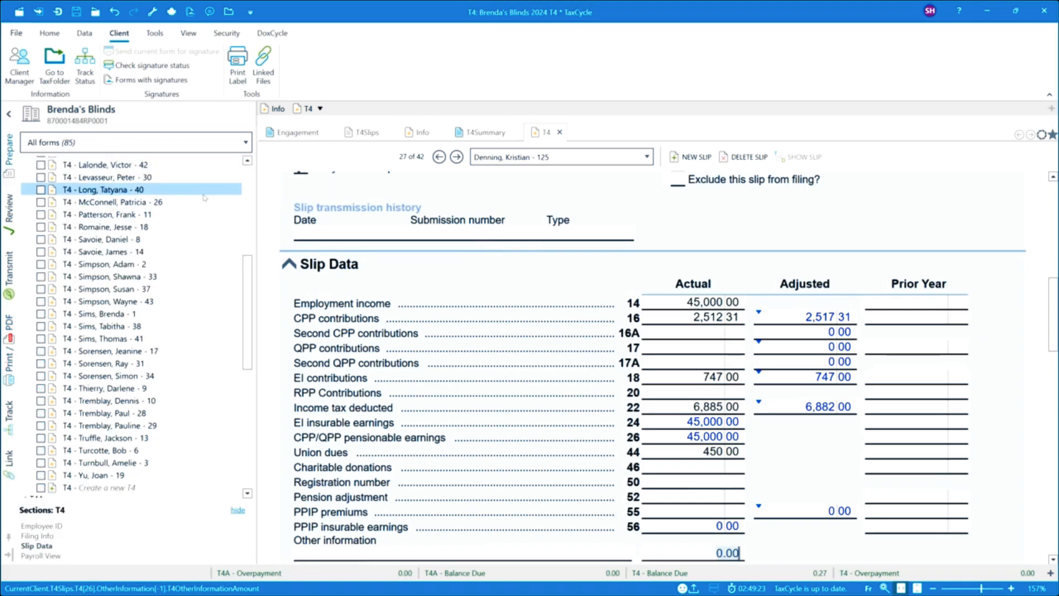
left_click_drag(248, 306, 253, 430)
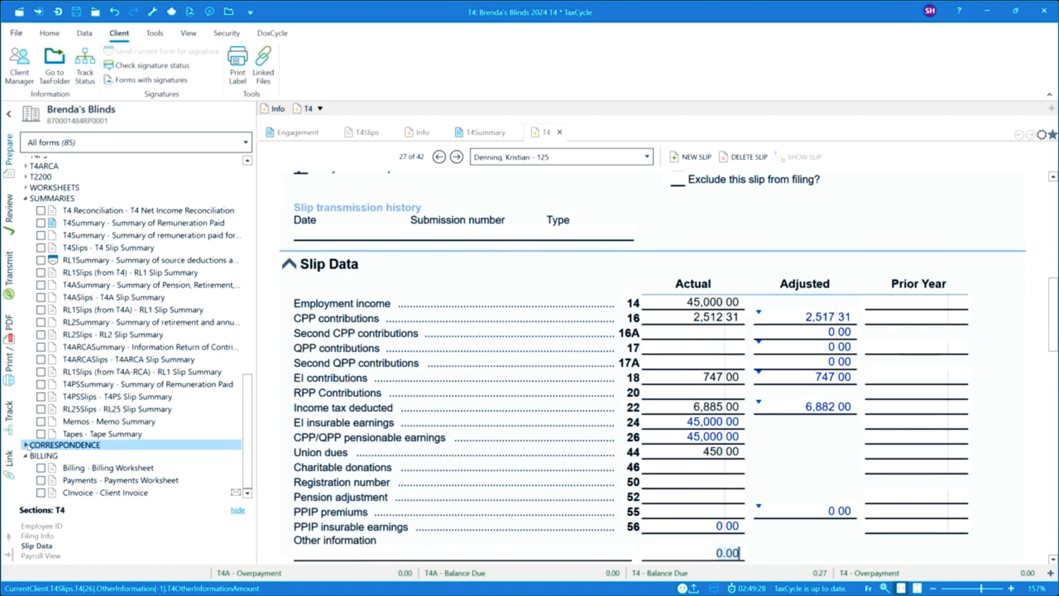
left_click(25, 444)
scroll(135, 414, "down", 2)
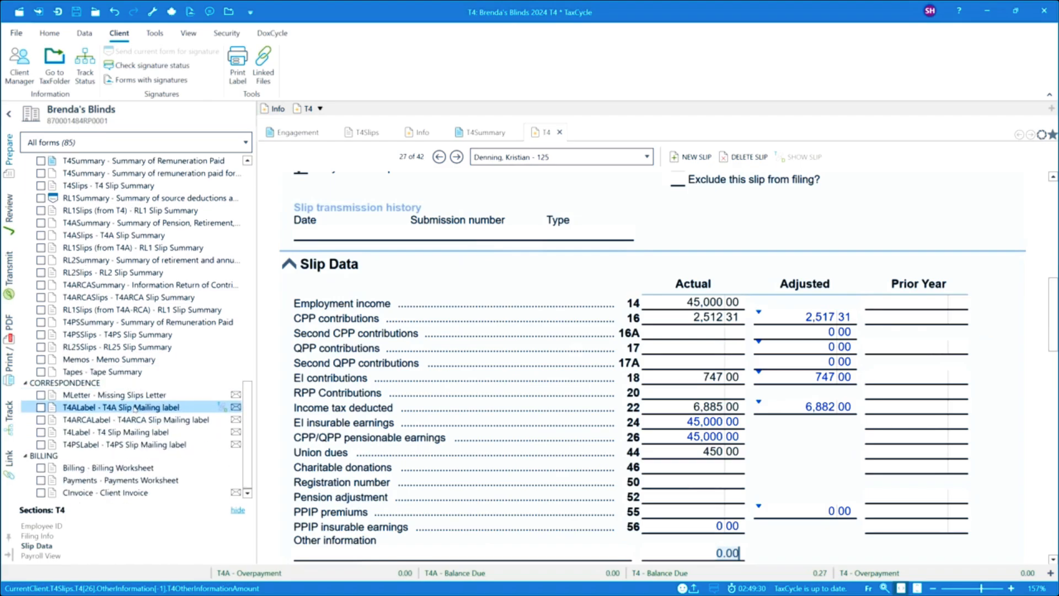
left_click(132, 433)
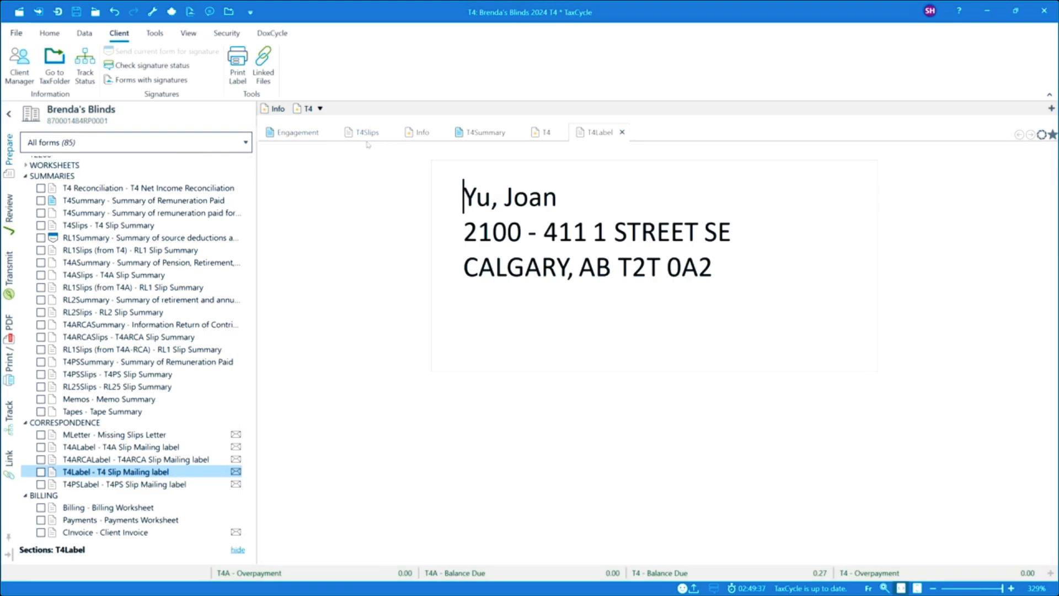
Step: Check the label printing setup and available label formats for the T4 mailing labels, keeping Avery 15160 and printing nothing
left_click(241, 65)
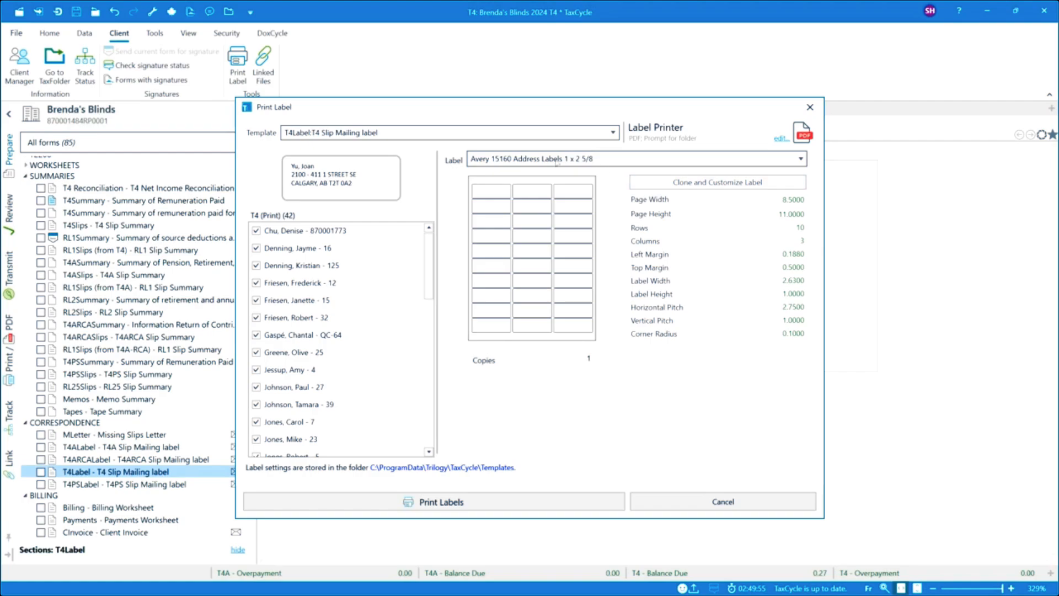
left_click(800, 159)
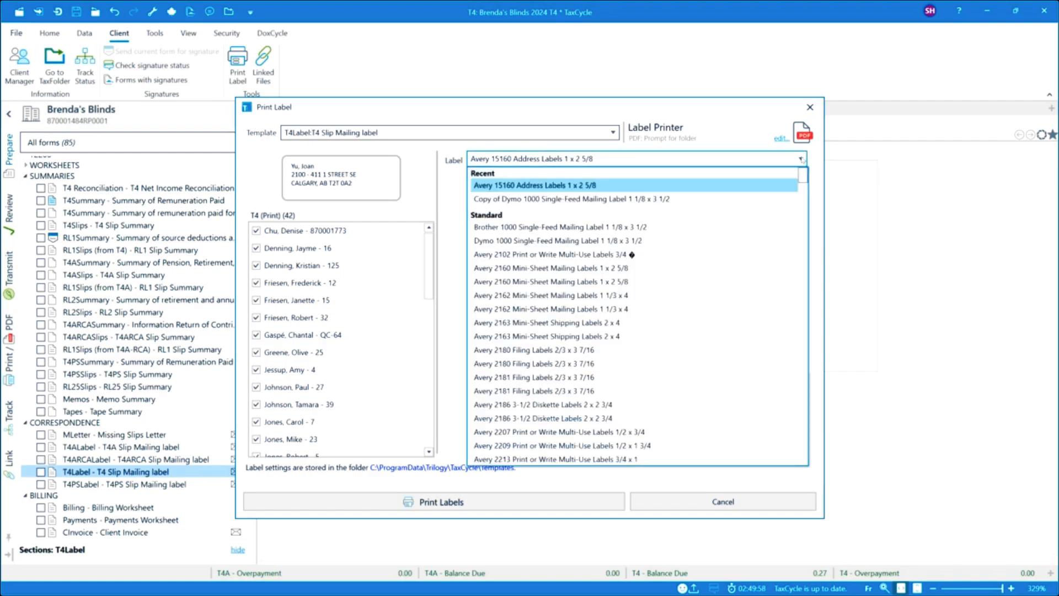
left_click(533, 157)
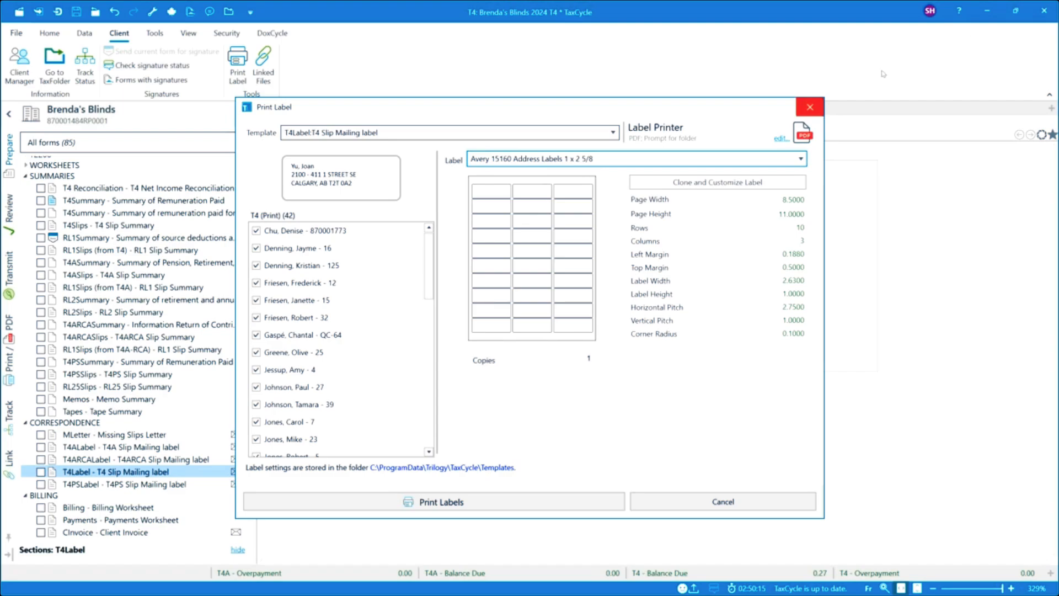
left_click(809, 109)
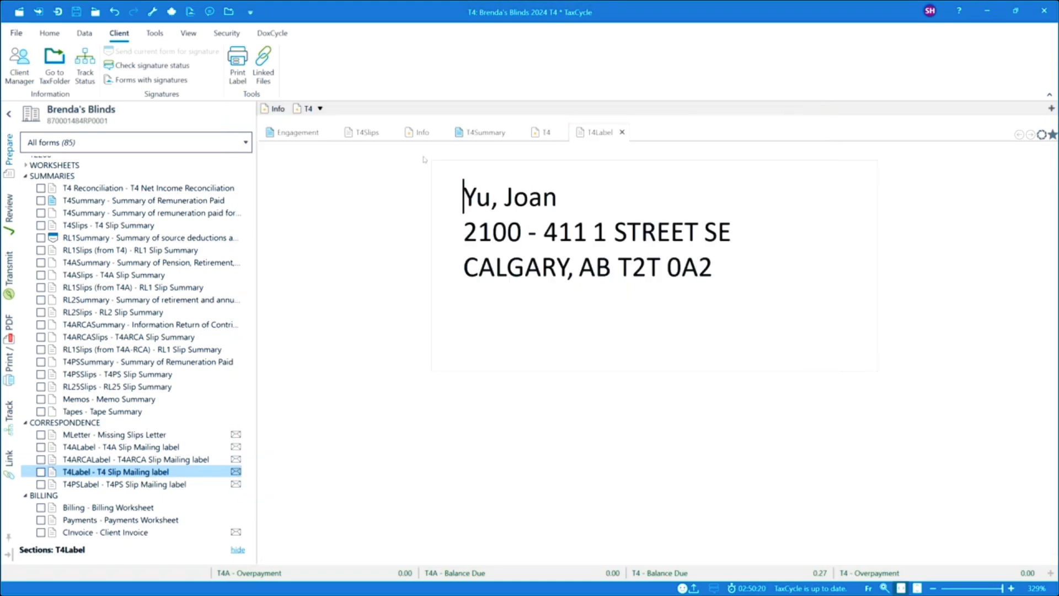
Step: In the Billing Worksheet, set the notification threshold for variance from the prior year total before taxes to 5%
left_click(113, 507)
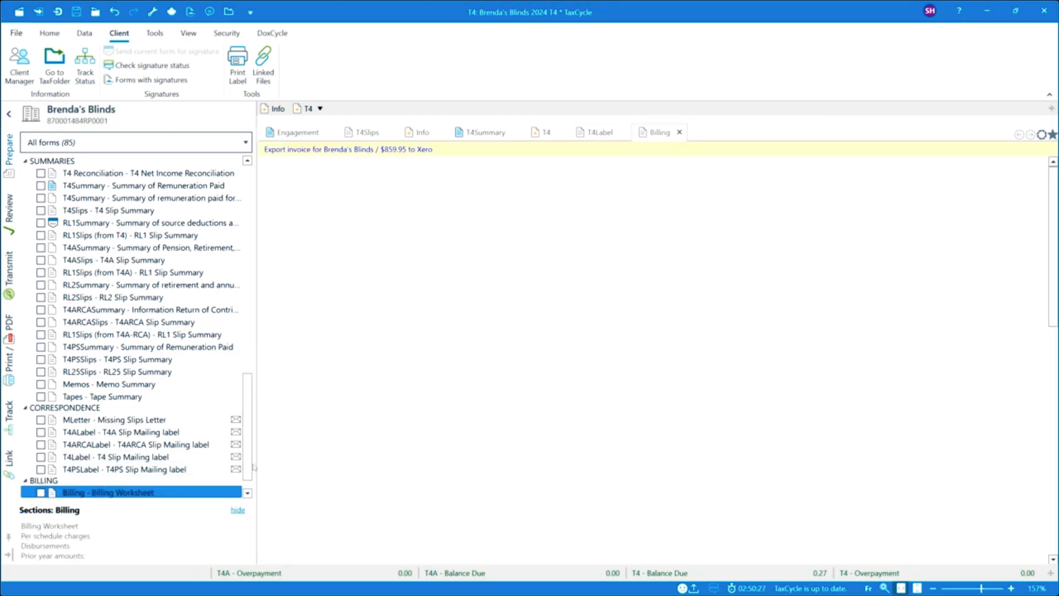
scroll(483, 322, "down", 1)
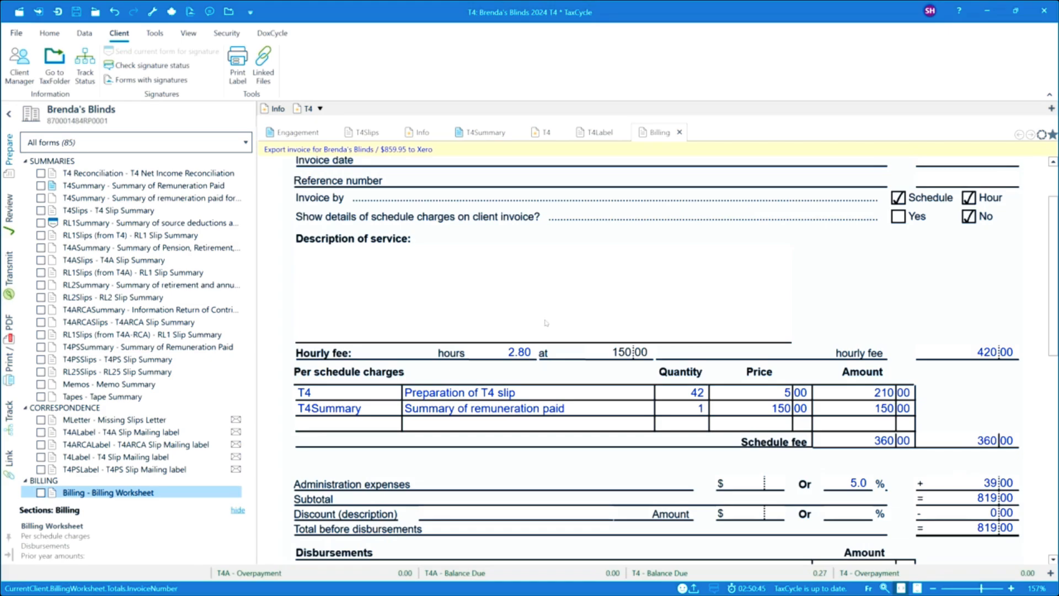
scroll(551, 323, "down", 1)
scroll(551, 323, "down", 3)
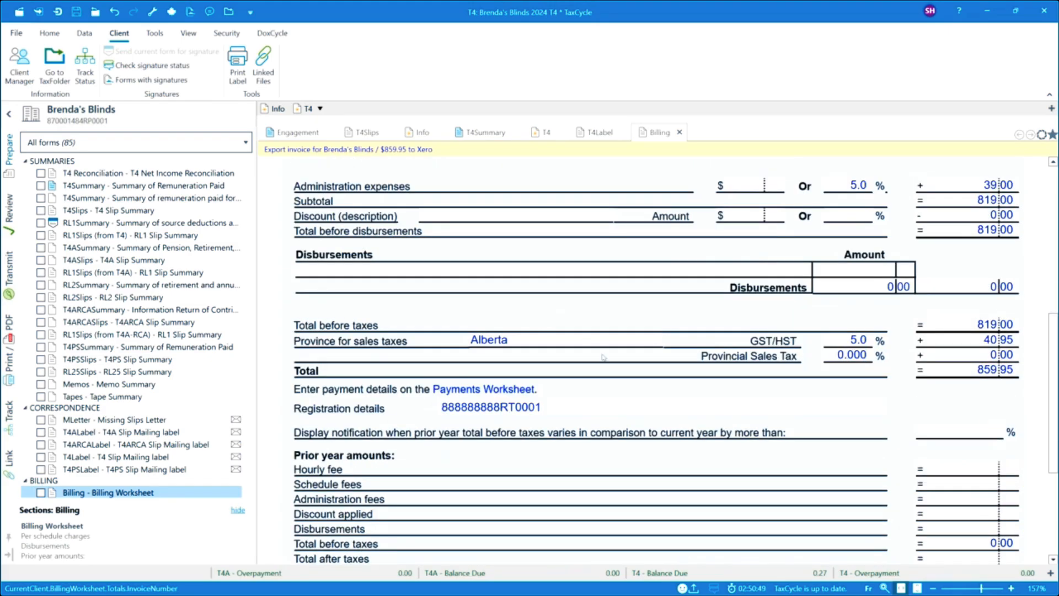
scroll(623, 395, "down", 1)
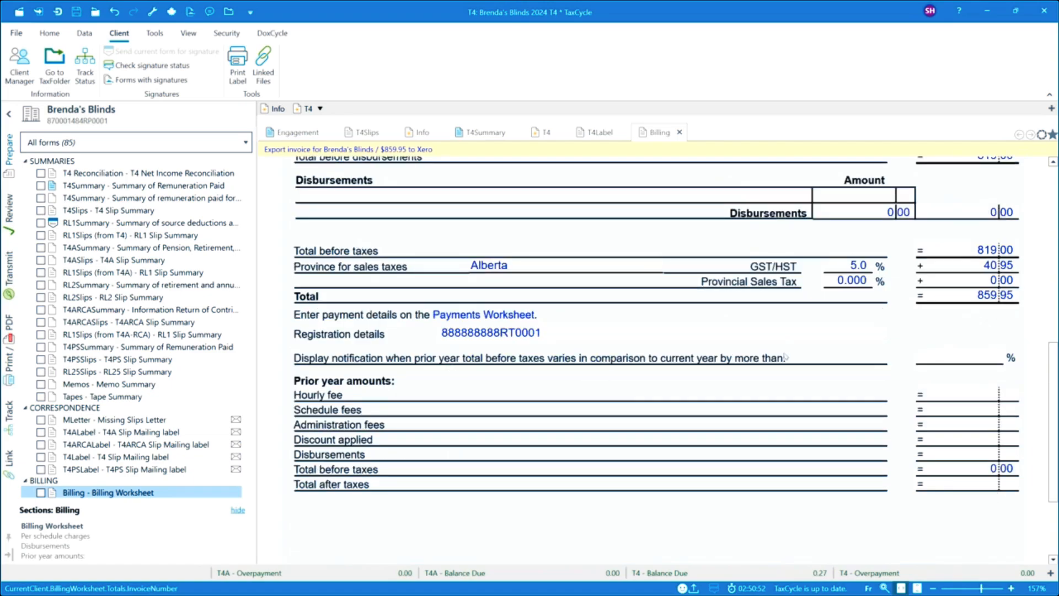
left_click(954, 361)
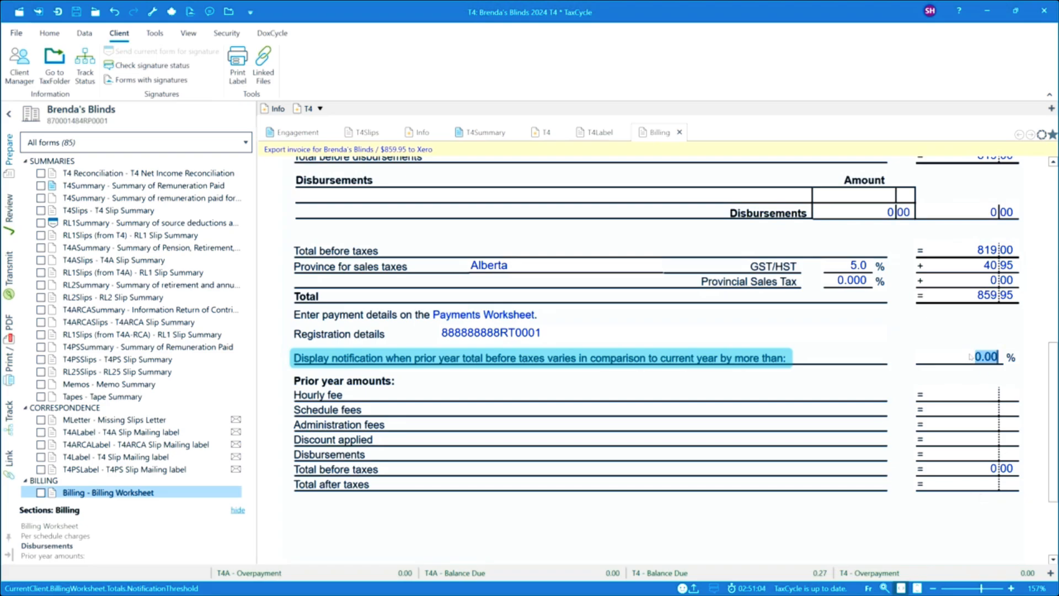
type("5")
left_click(963, 395)
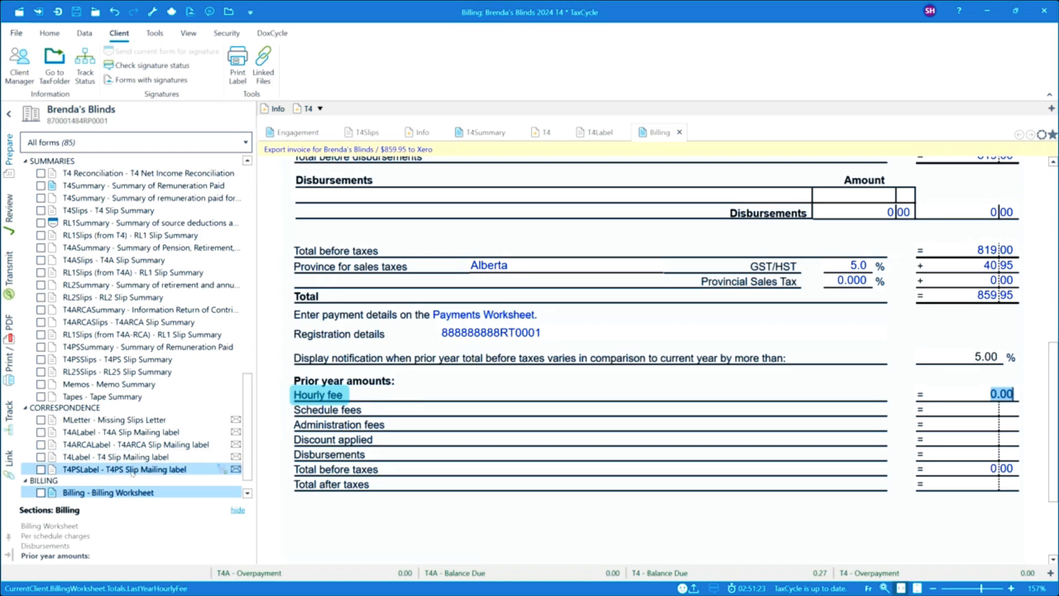
Step: Review the client invoice's charges and examine the payment entry table in the Payments Worksheet
scroll(133, 472, "down", 1)
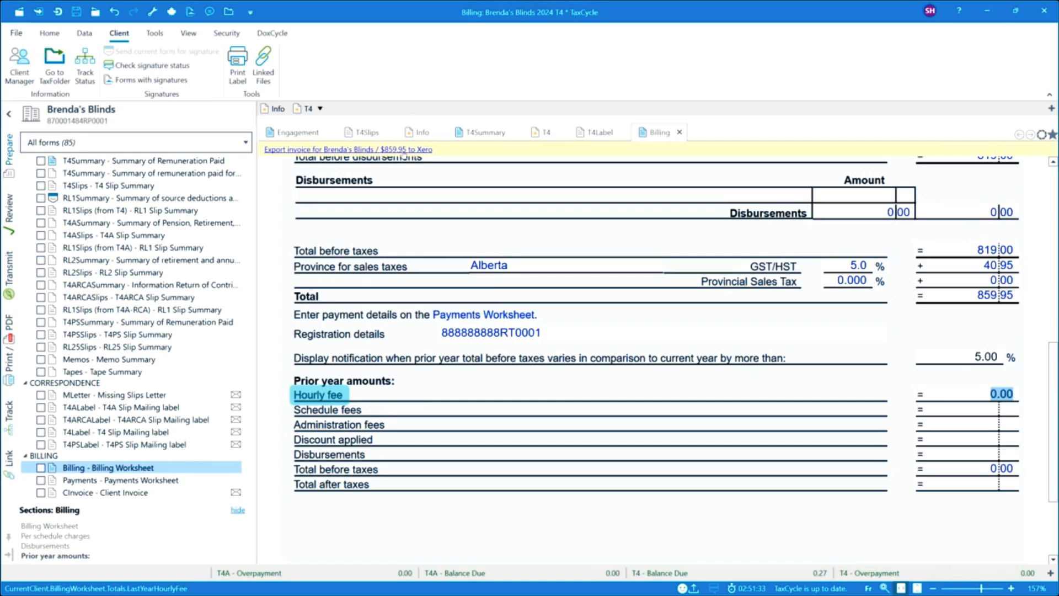
left_click(127, 492)
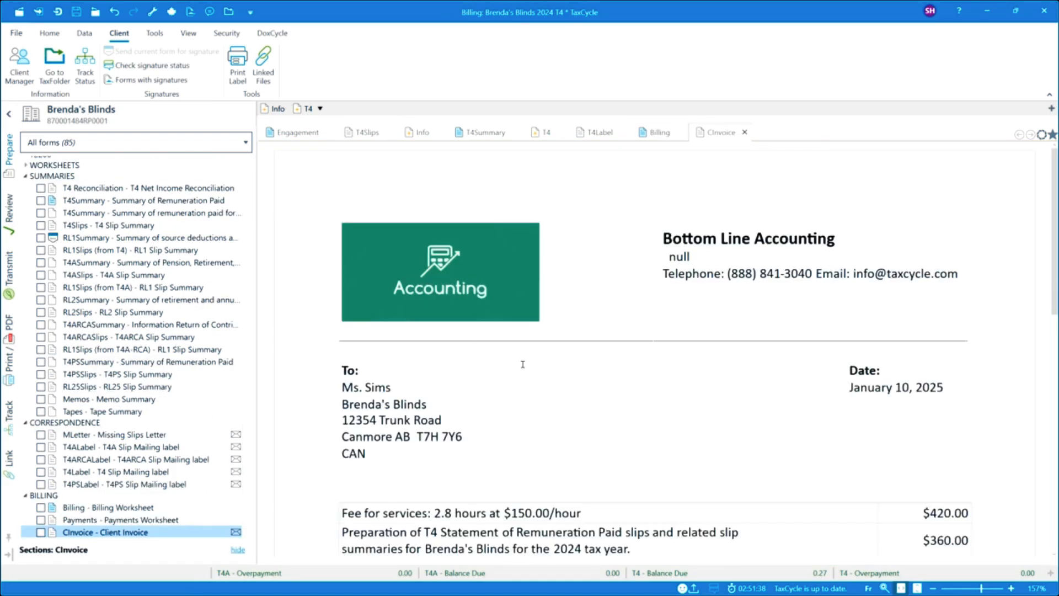
scroll(523, 365, "down", 3)
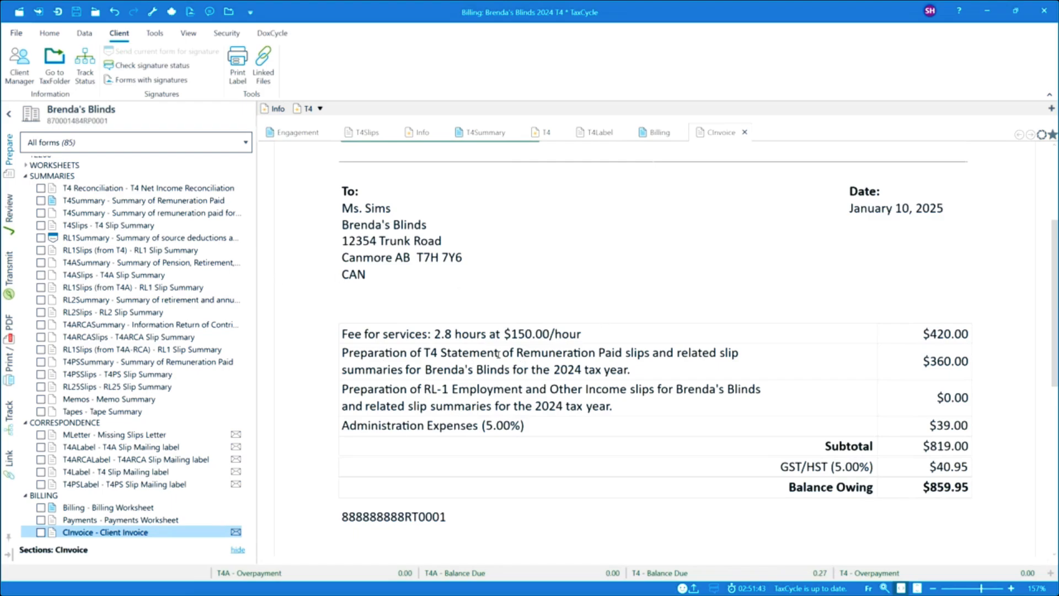
left_click(148, 521)
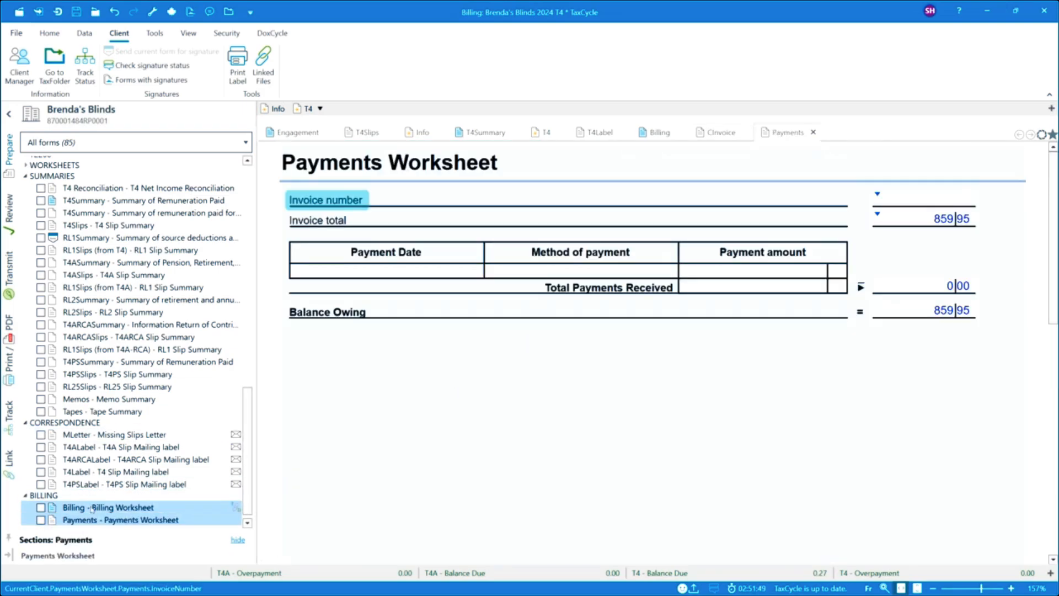
left_click(471, 273)
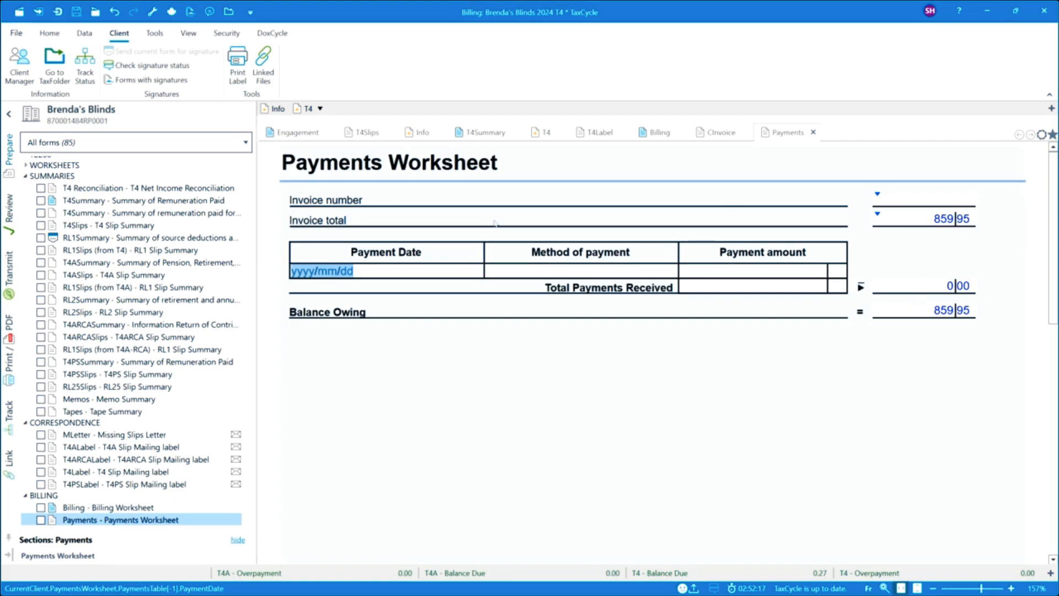
Step: View the T4 Net Income Reconciliation and open the T4 Adjustment Options worksheet
left_click(82, 190)
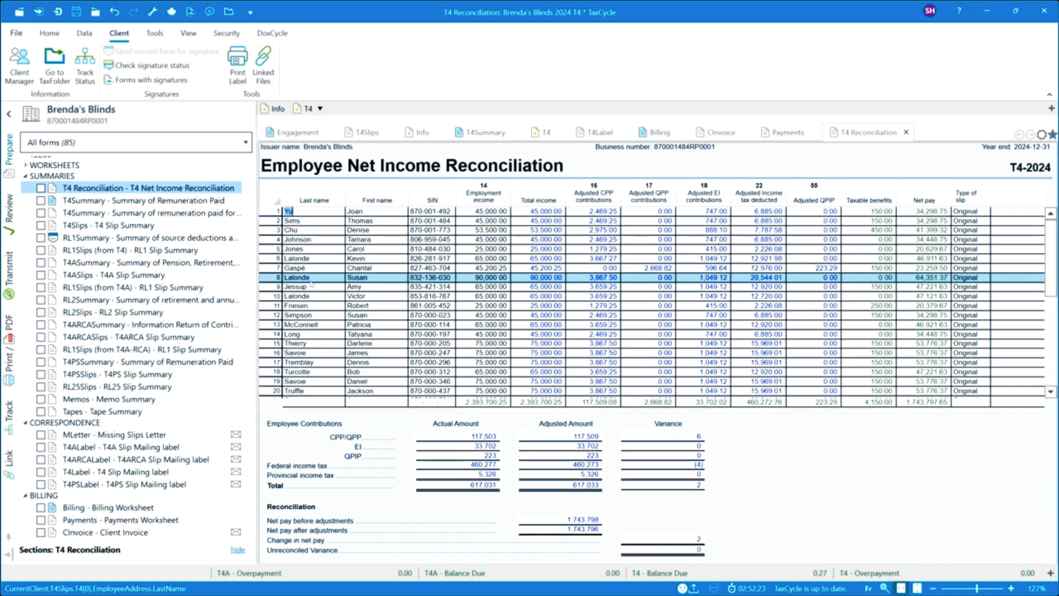
left_click(25, 165)
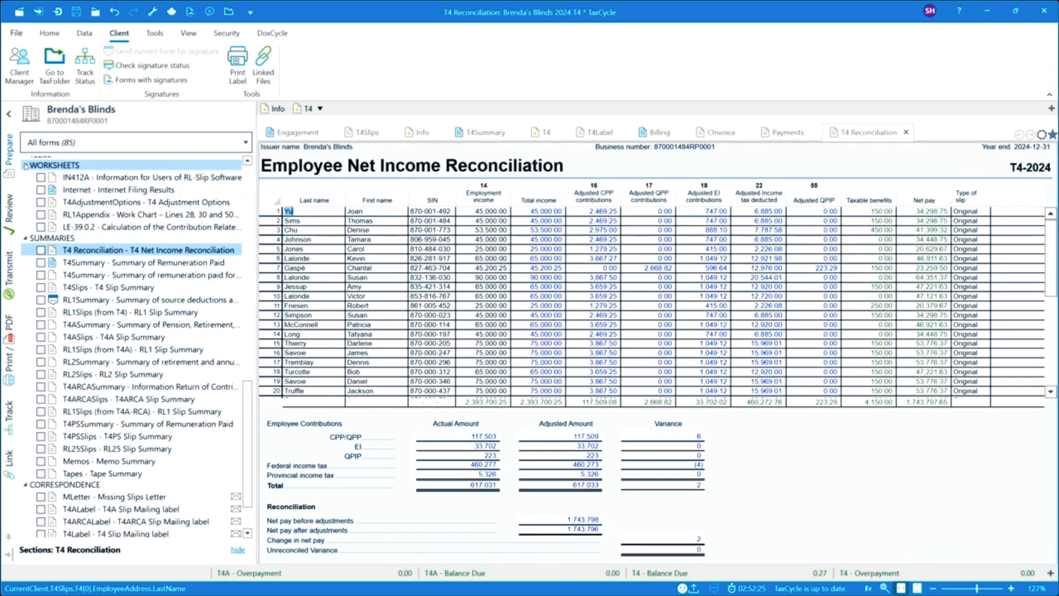
left_click(105, 203)
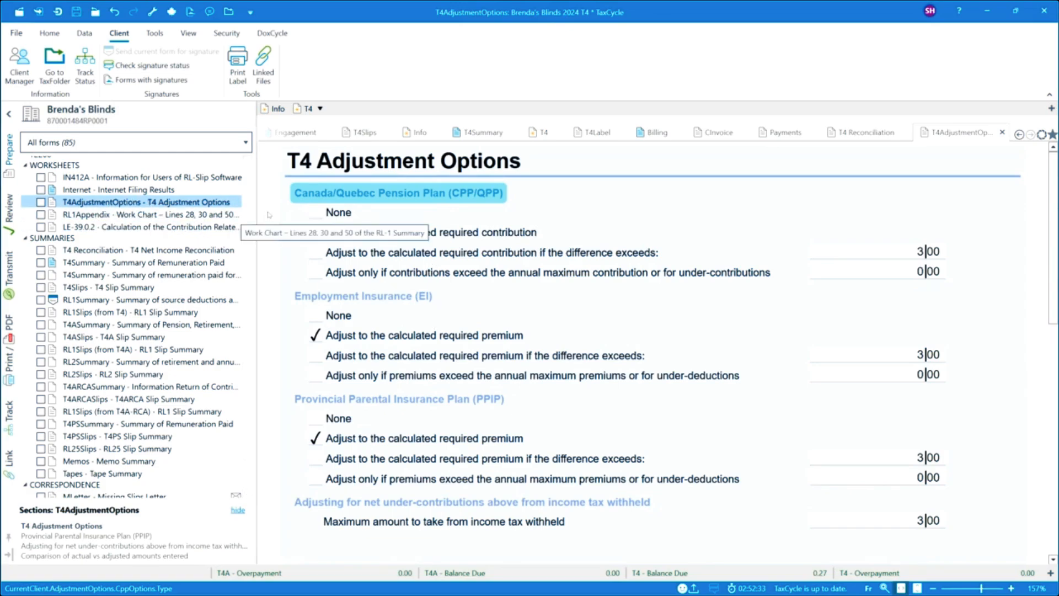
Step: Switch the CPP/QPP adjustment option to None and restore it to adjusting to the calculated required contribution
left_click(320, 214)
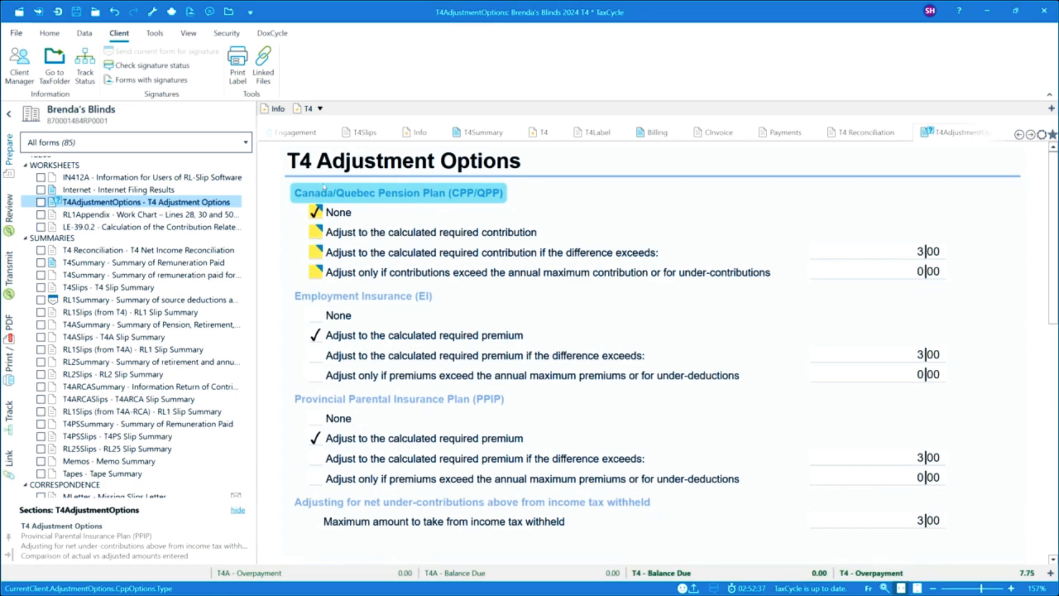
mouse_move(318, 232)
left_click(316, 232)
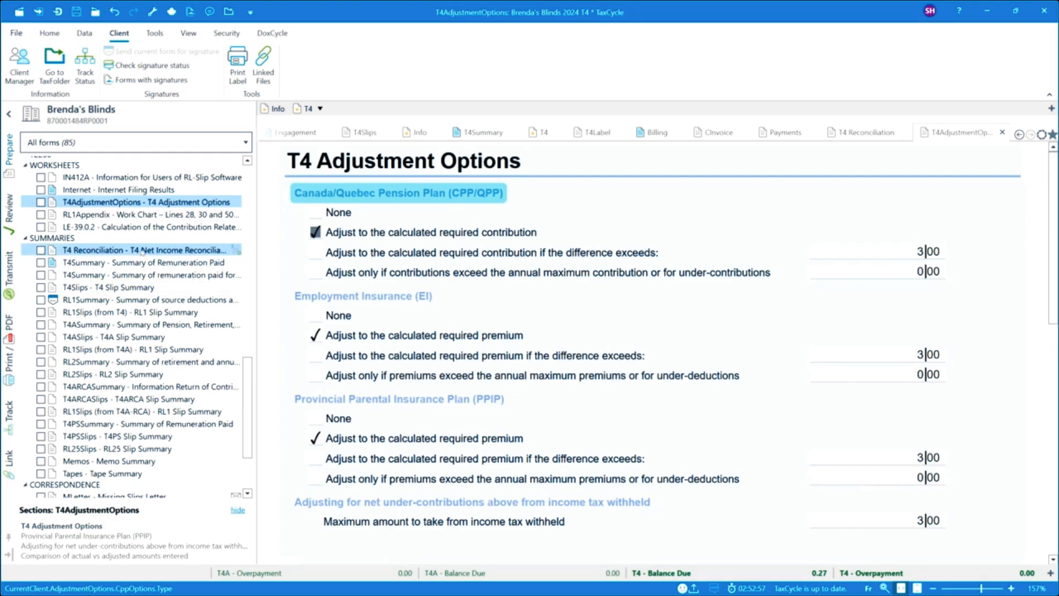
Step: Return to the T4 Net Income Reconciliation to examine the employees' adjusted contributions and net pay
left_click(142, 251)
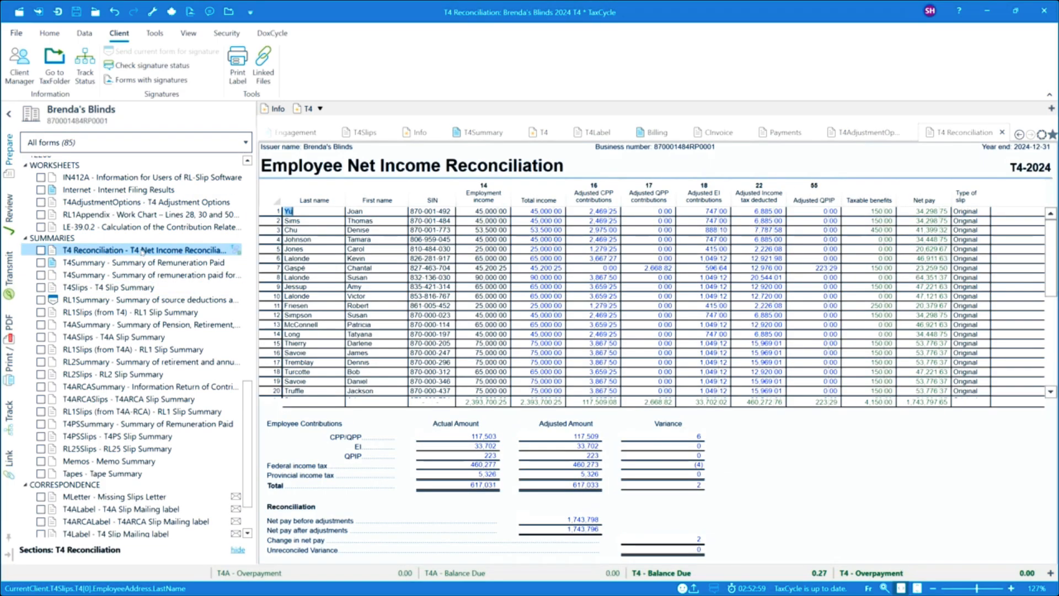
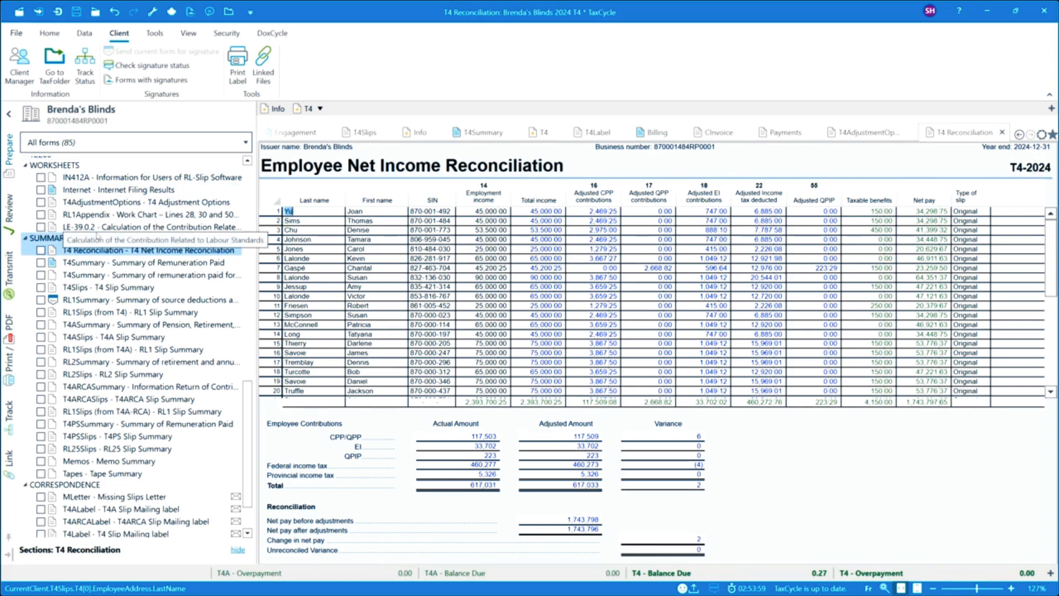
Step: Open the T4 slip of the first employee in the slip list and set its type of slip to Amended
scroll(108, 388, "up", 8)
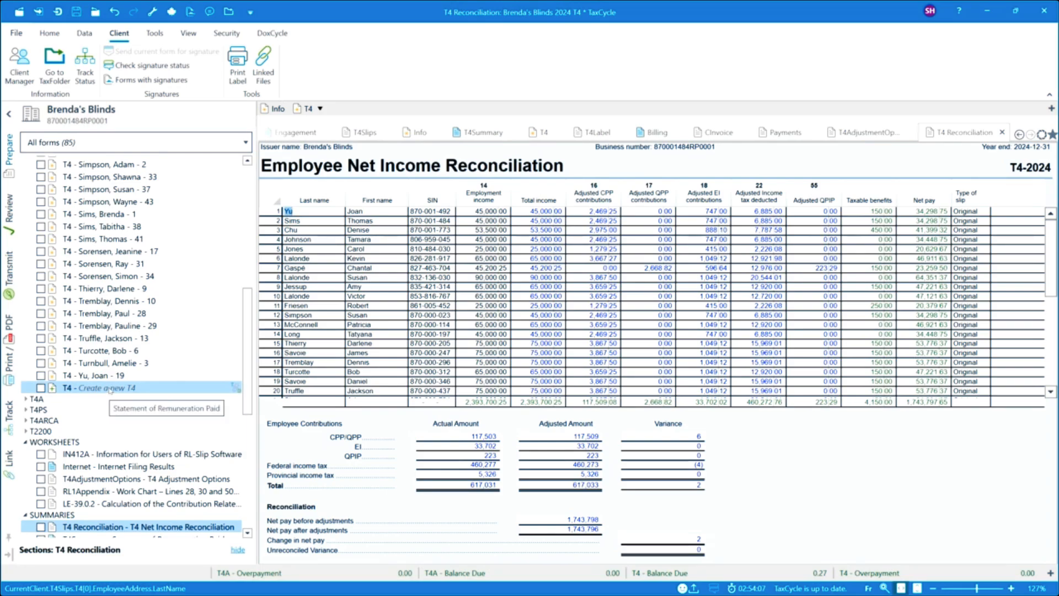
scroll(110, 269, "up", 7)
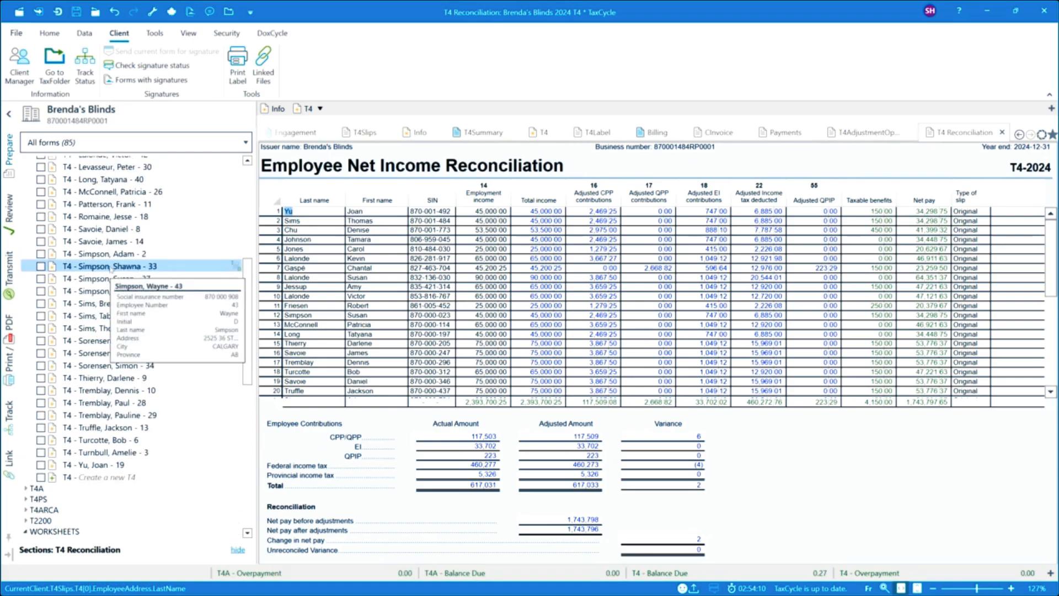
scroll(111, 268, "up", 3)
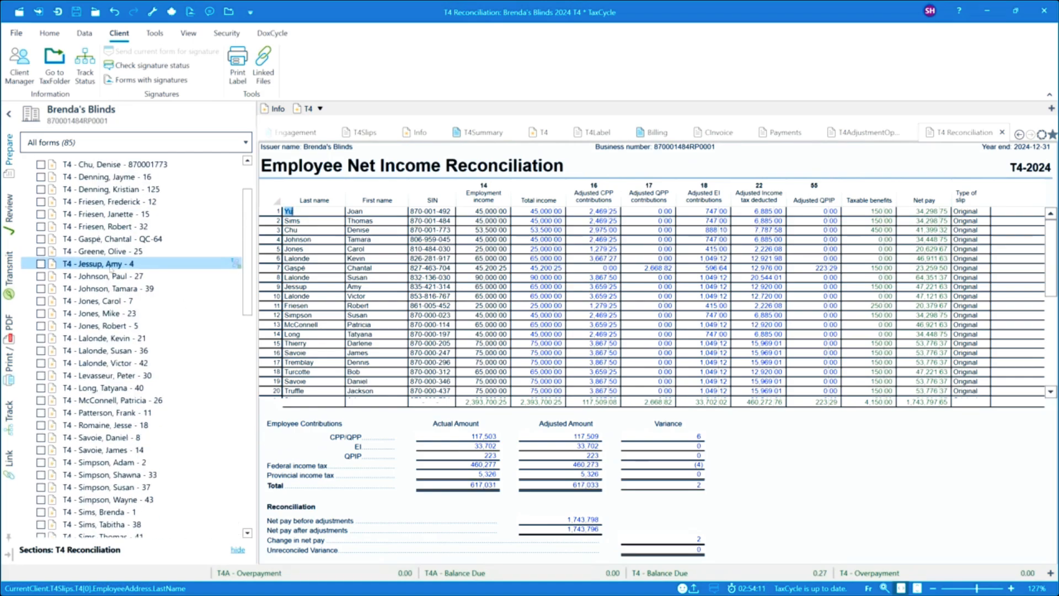
left_click(119, 194)
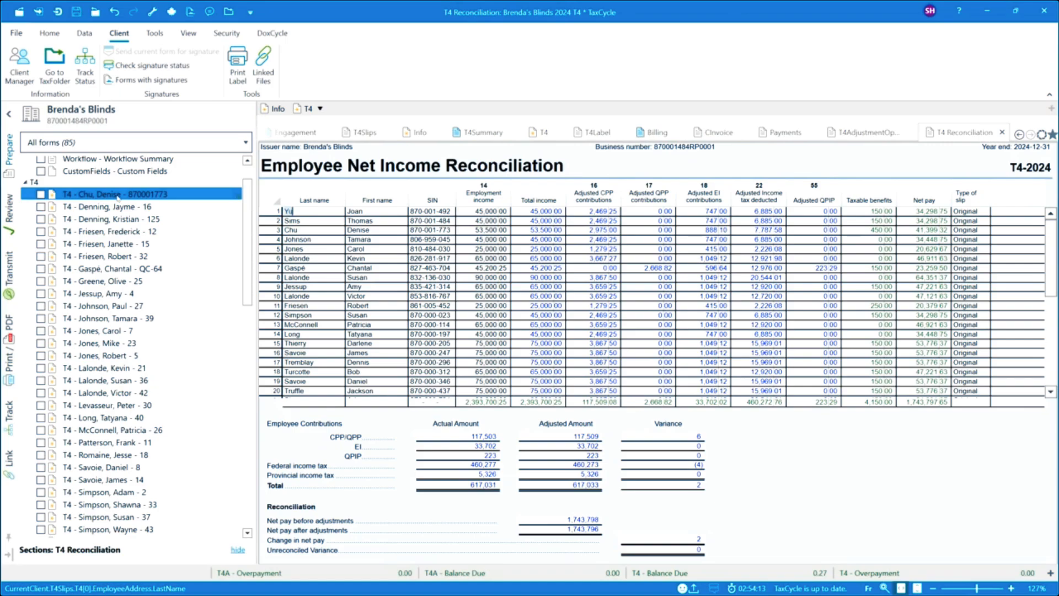
scroll(386, 299, "up", 3)
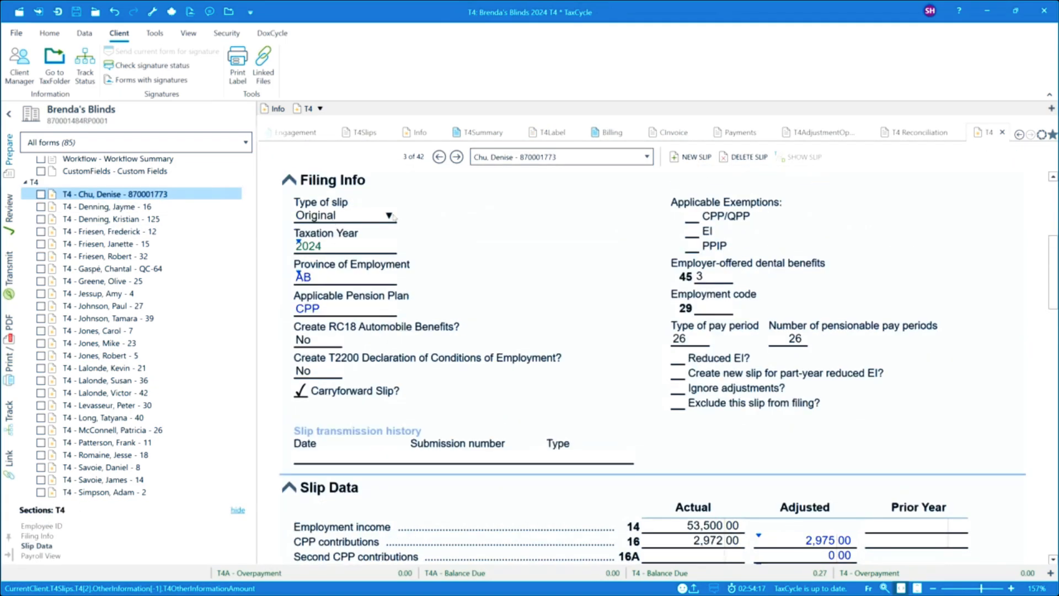
left_click(389, 216)
left_click(322, 253)
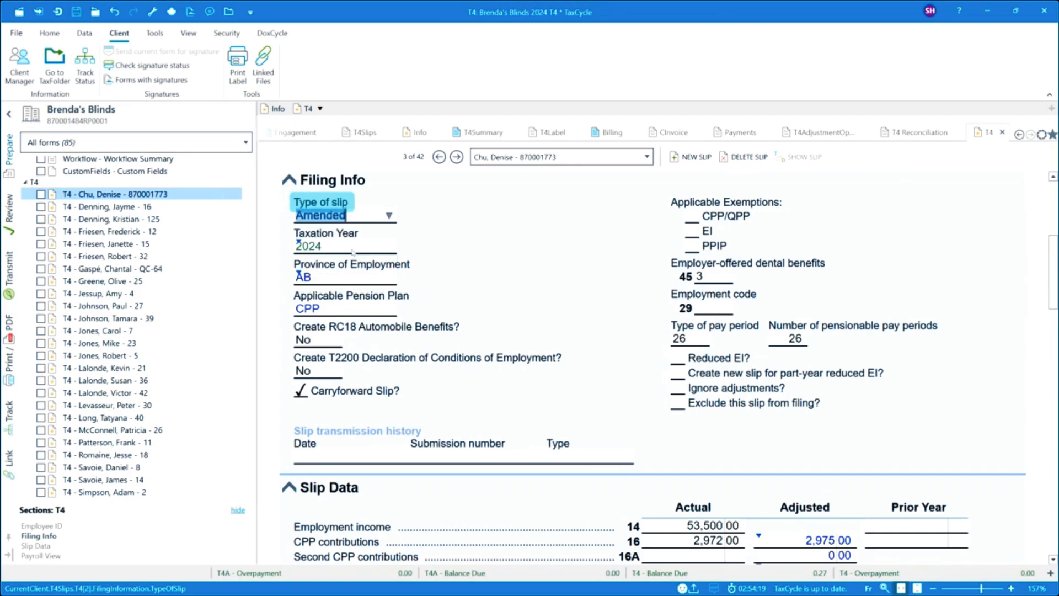
Step: Set the amended slip's actual employment income in box 14 to 54,500.00
scroll(604, 400, "down", 3)
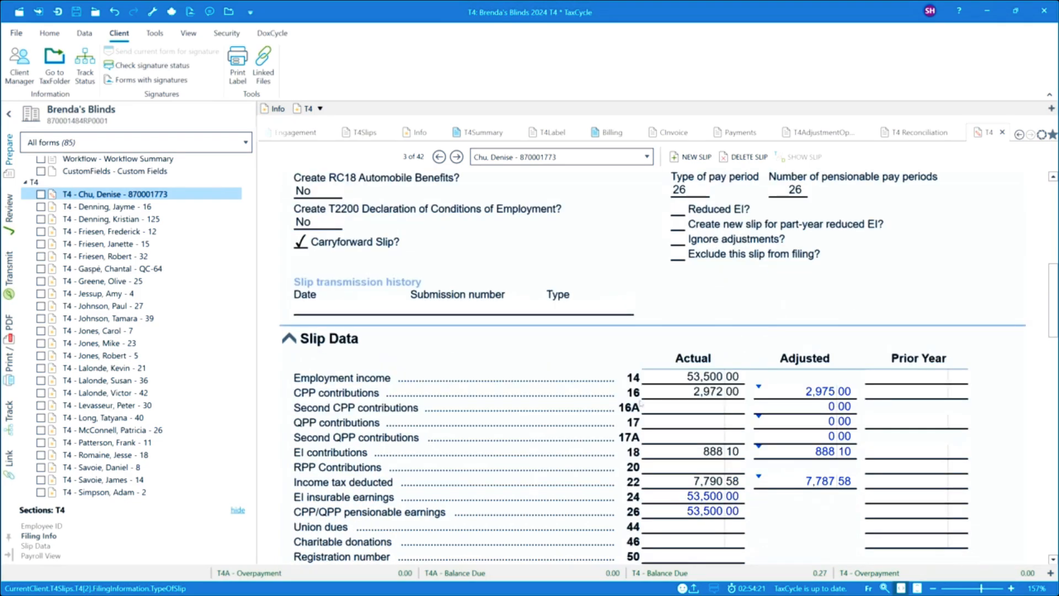
left_click(661, 407)
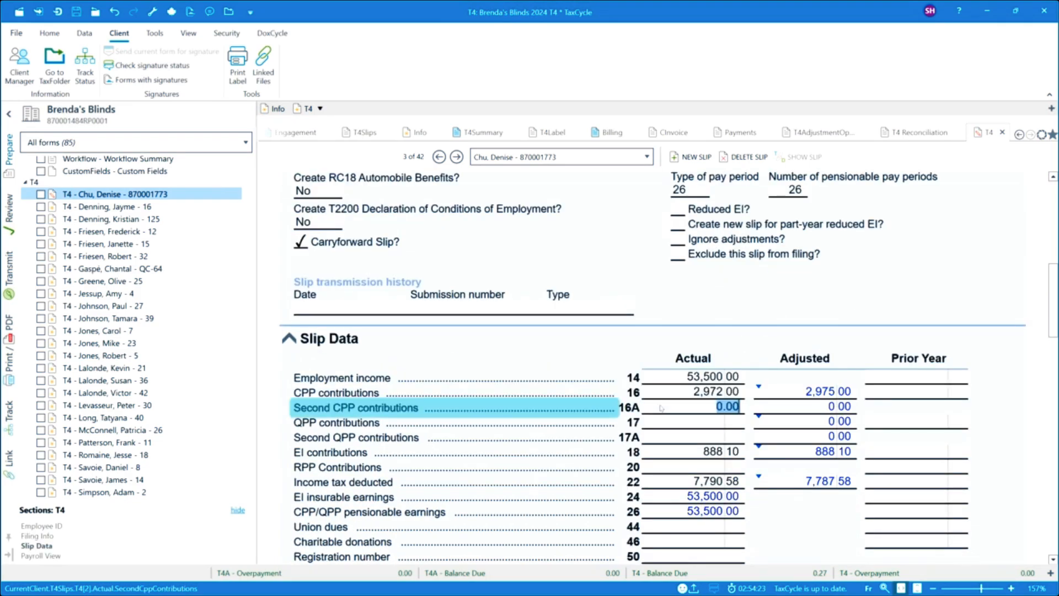
left_click(709, 378)
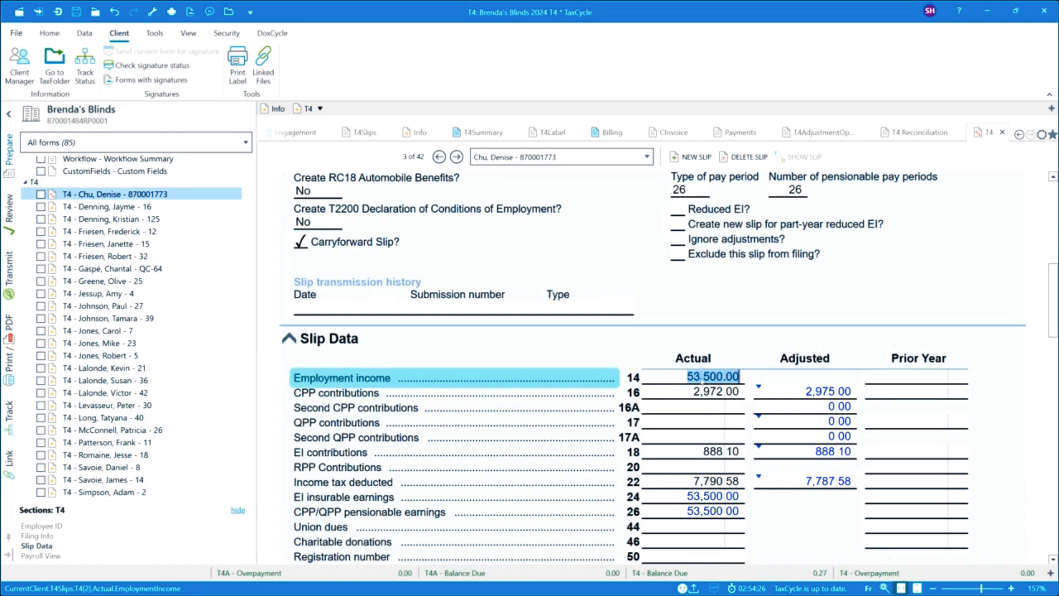
left_click(701, 377)
left_click_drag(699, 377, 694, 377)
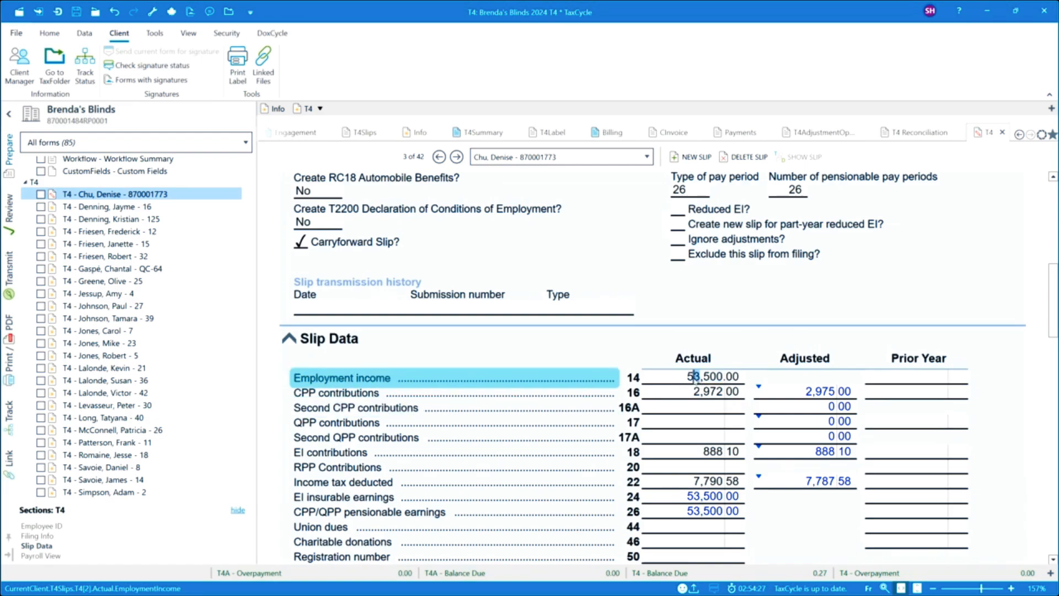
type("4")
key("Tab")
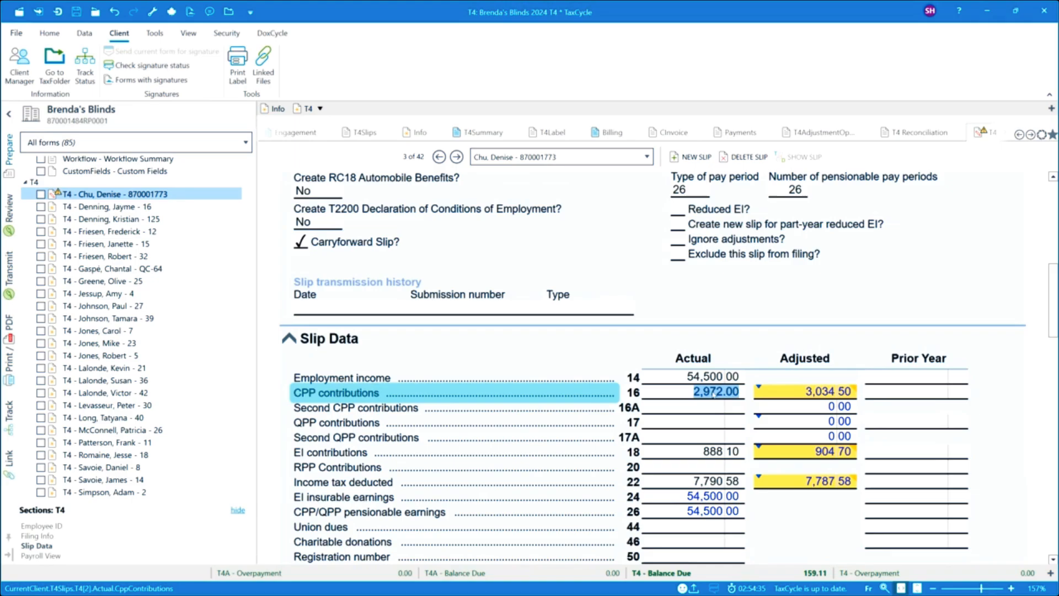
Step: Set the slip's actual CPP contributions to 3,034.50 and its actual EI contributions to 904.70
type("3,034.50")
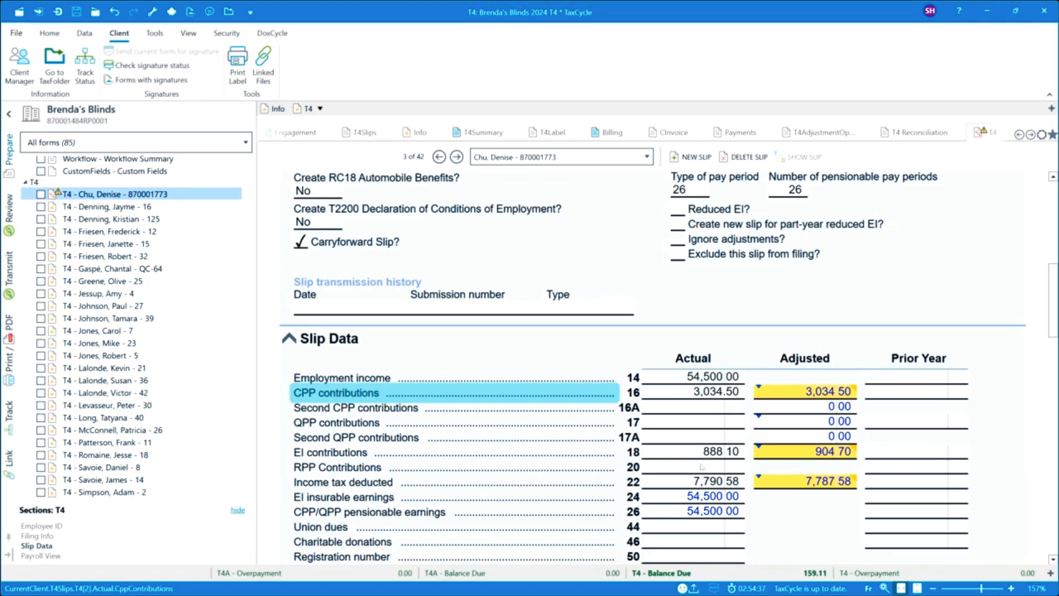
left_click(705, 453)
type("904.7")
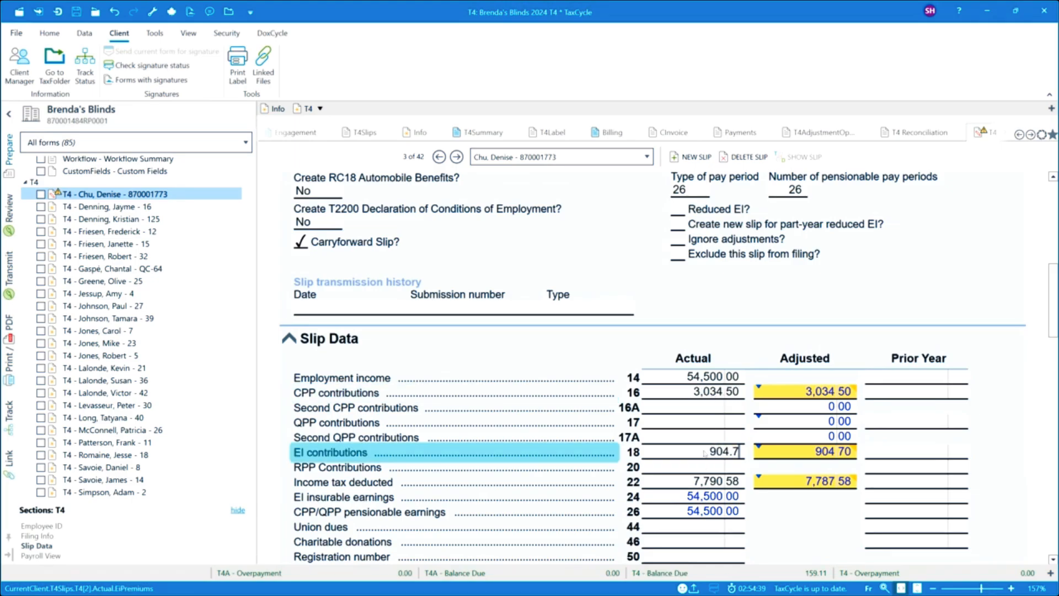
left_click(706, 442)
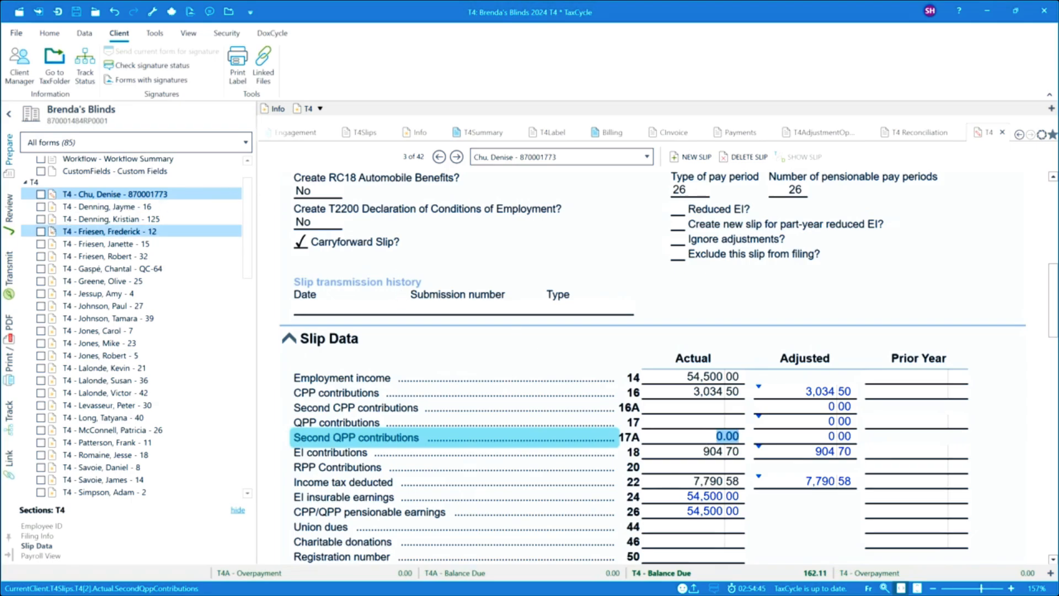
Step: In the Return Information form's filing section, enter "Missed income" as the T4 explanatory note for amended slips
scroll(98, 176, "up", 2)
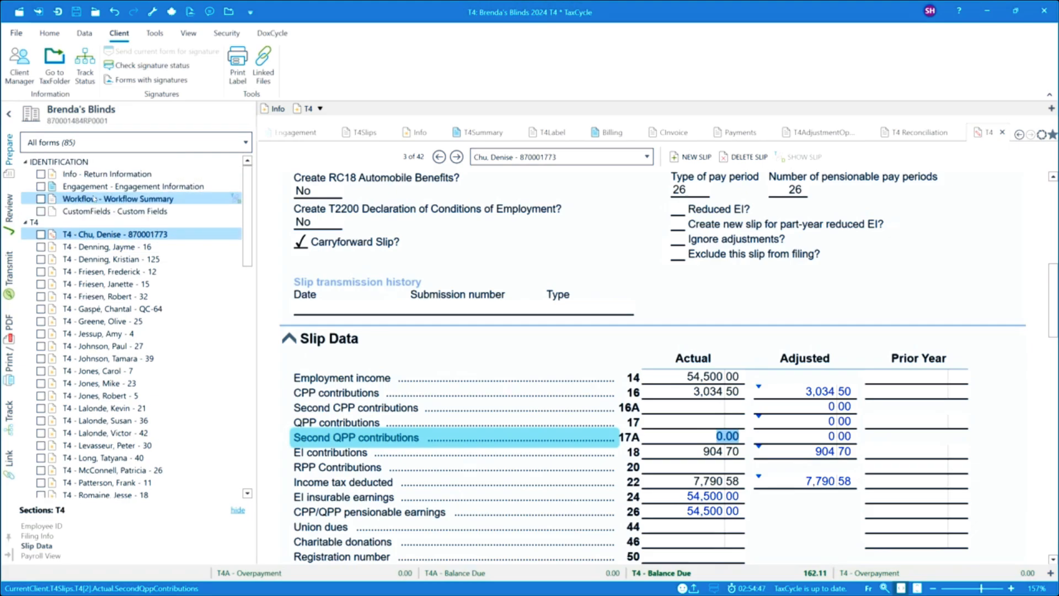
left_click(98, 175)
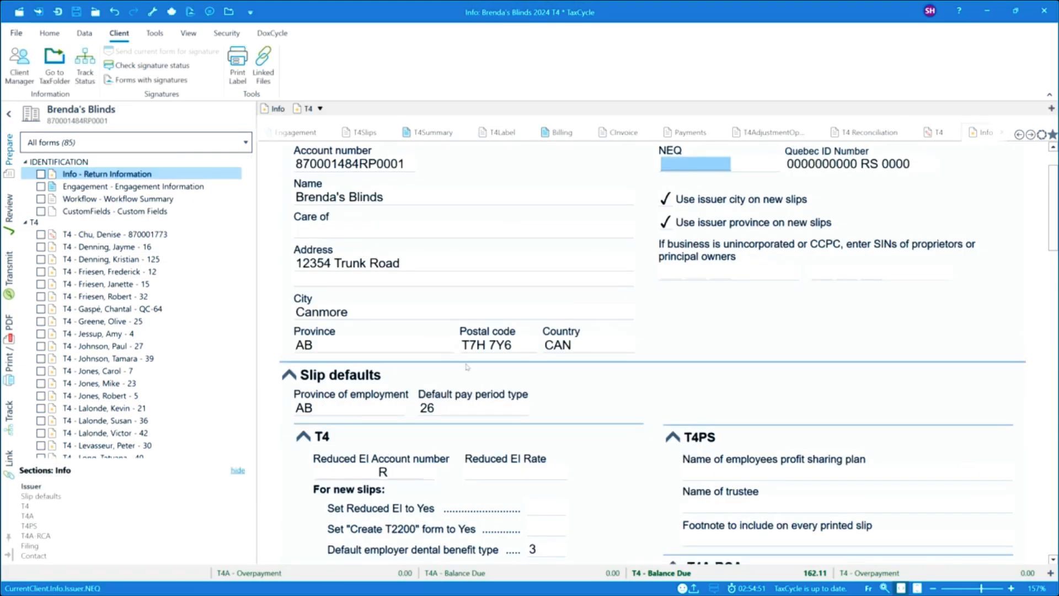
scroll(466, 366, "down", 5)
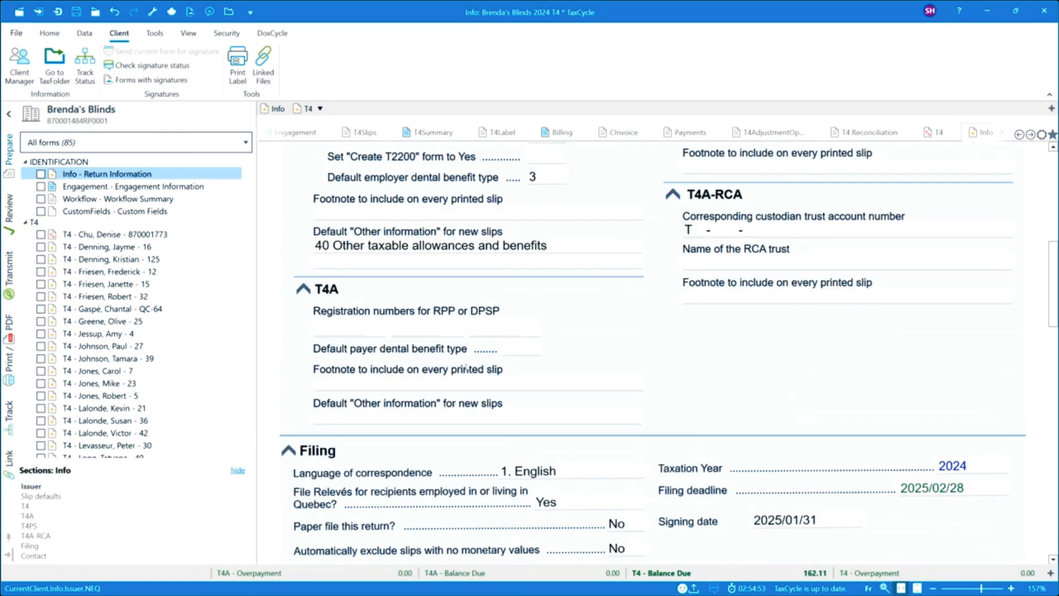
scroll(467, 366, "down", 3)
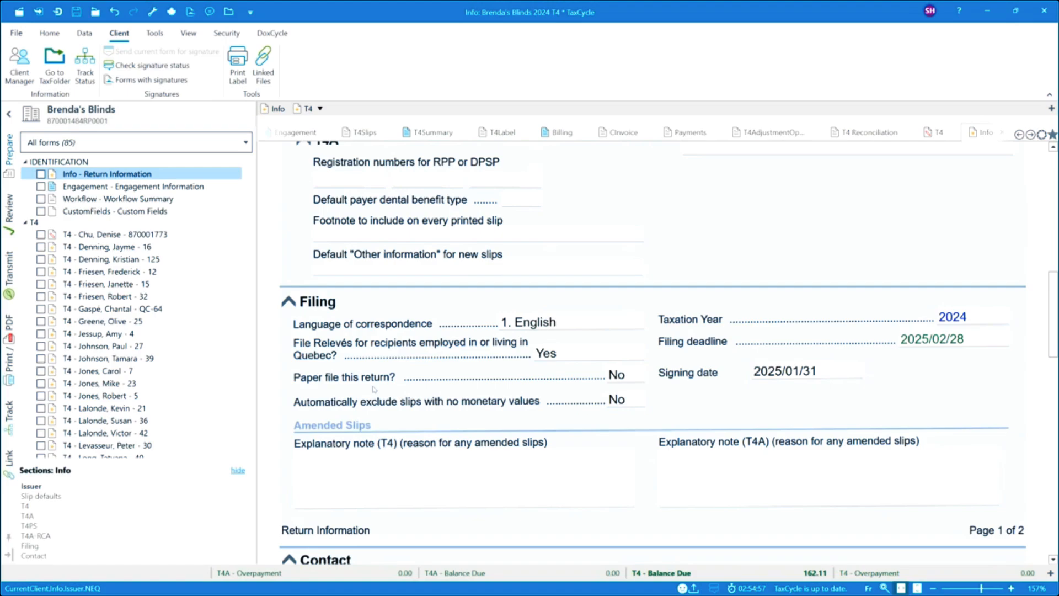
left_click(384, 464)
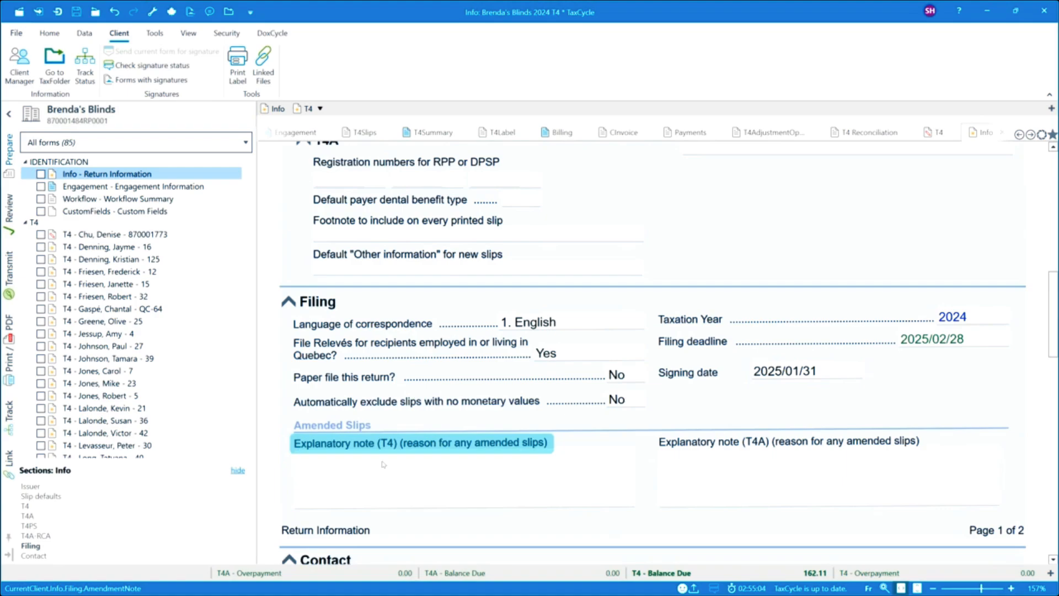
type("Missed income")
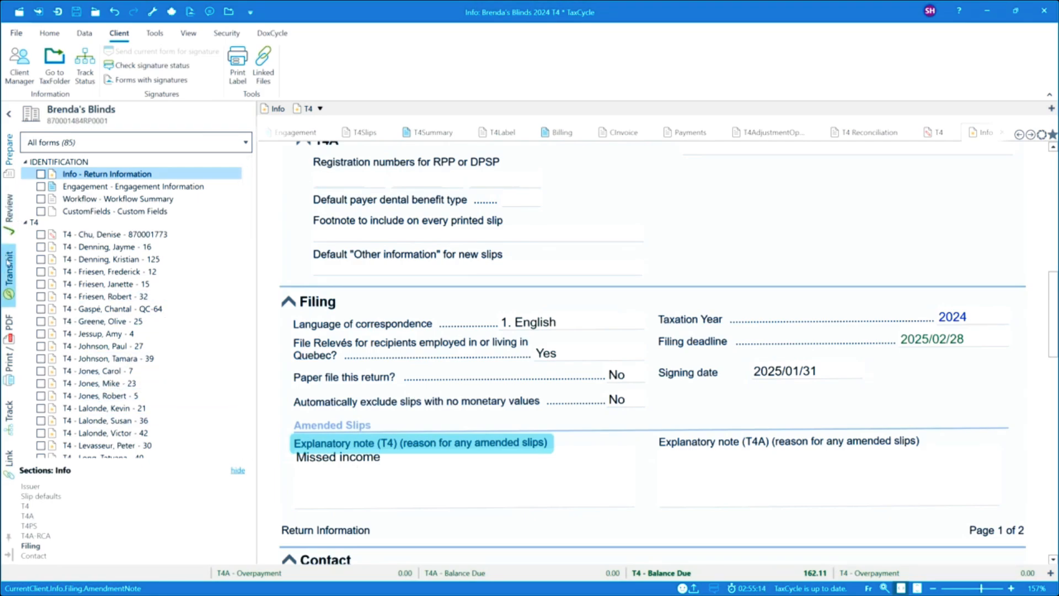
Step: Dismiss the T4 Internet transmission results to restart the filing process and expand its transmission details for original and amended slips
left_click(14, 255)
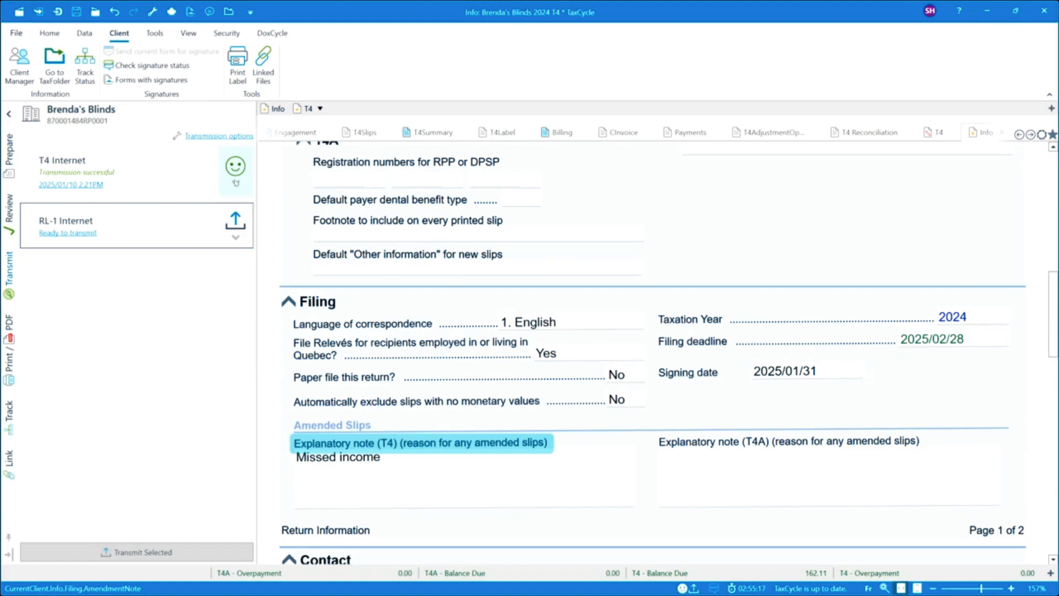
left_click(236, 182)
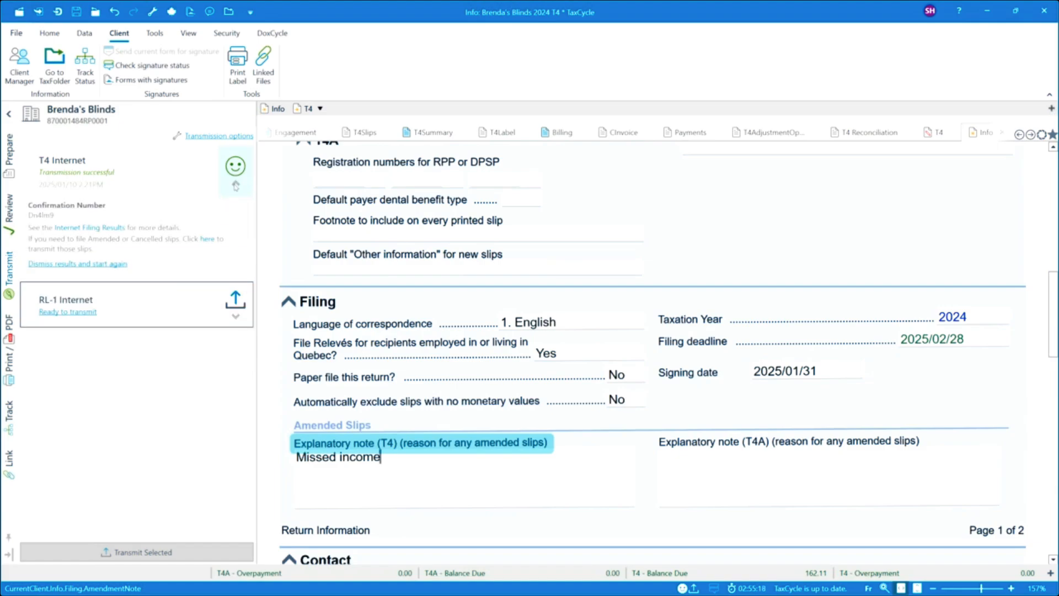
left_click(85, 264)
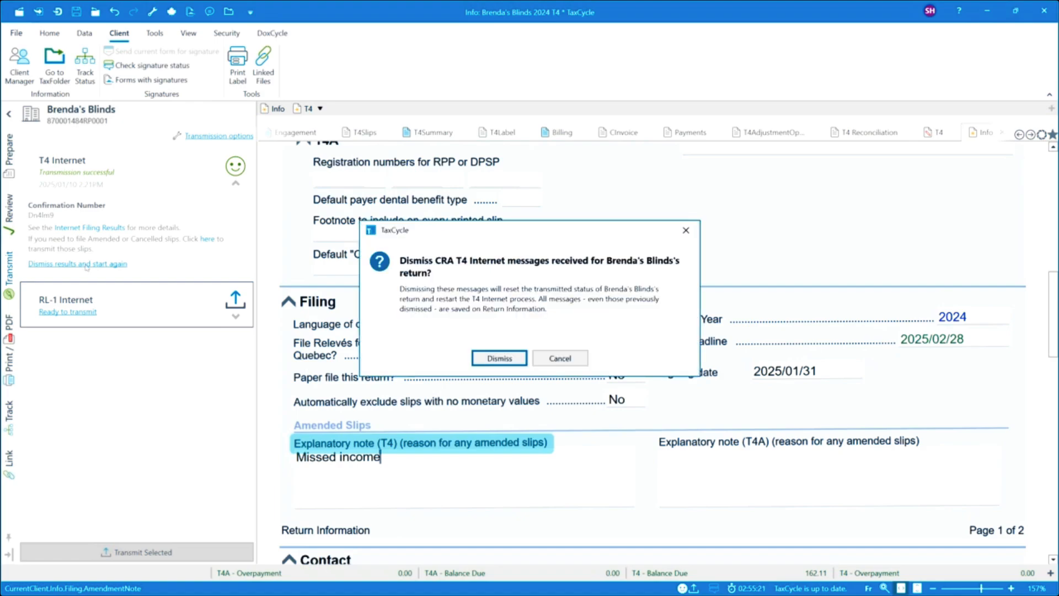
left_click(499, 359)
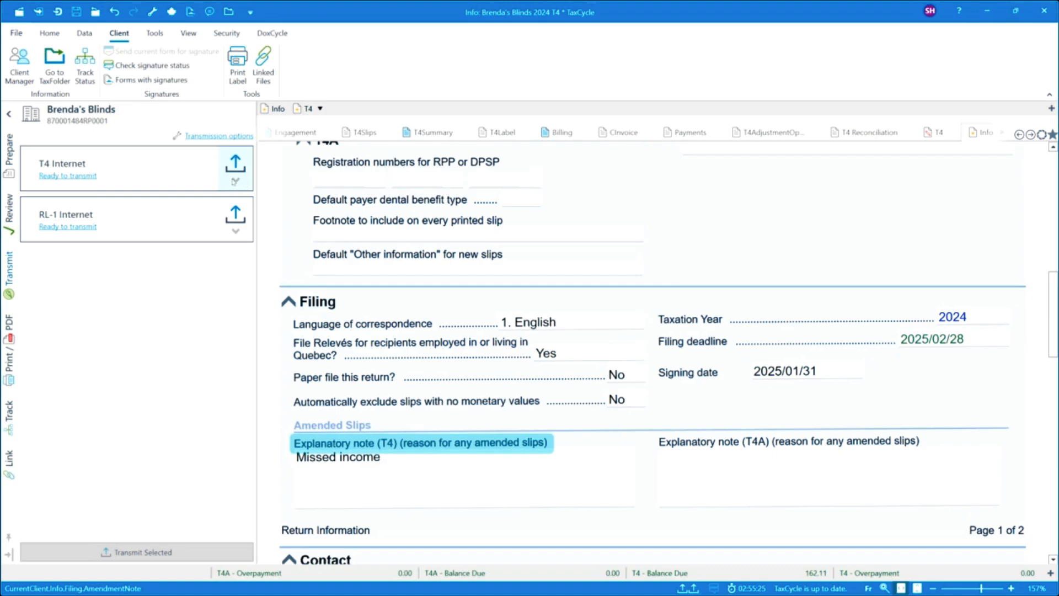
left_click(235, 182)
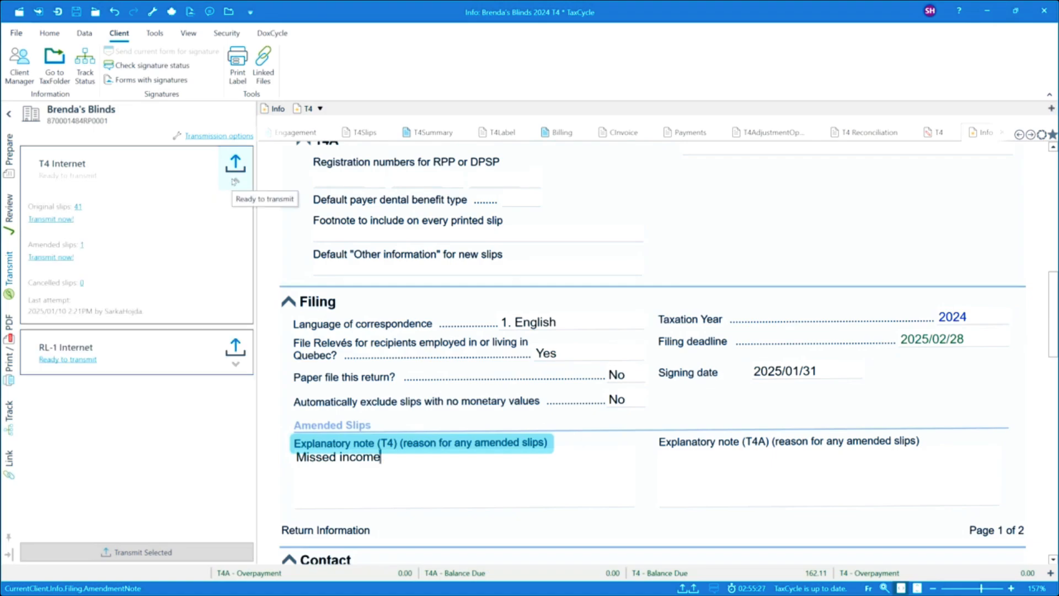